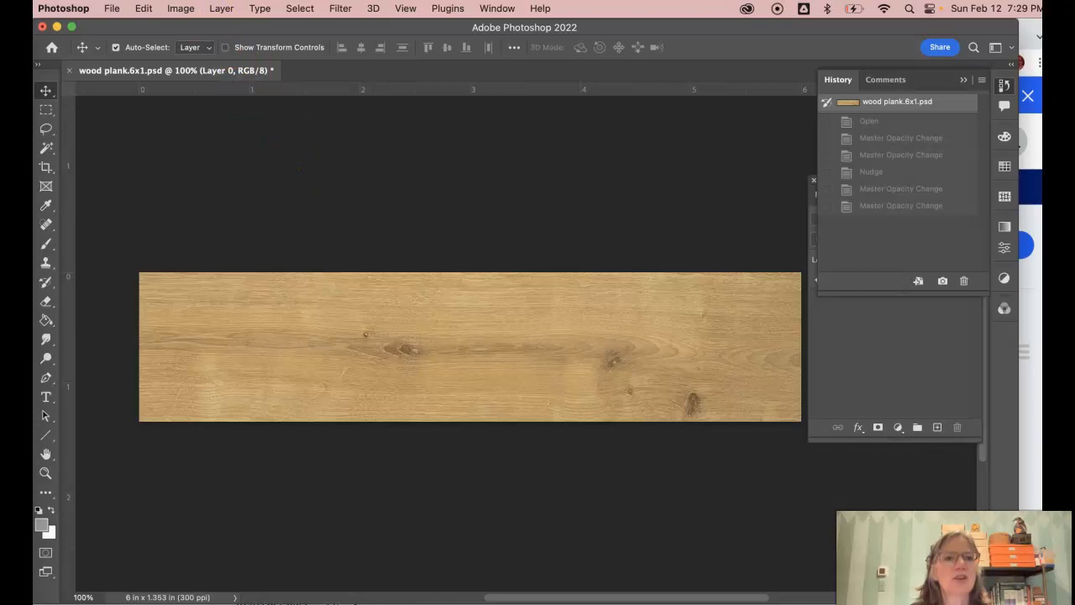
Step: Check the plank image's dimensions and resolution in the Image Size settings without changing them
left_click(181, 9)
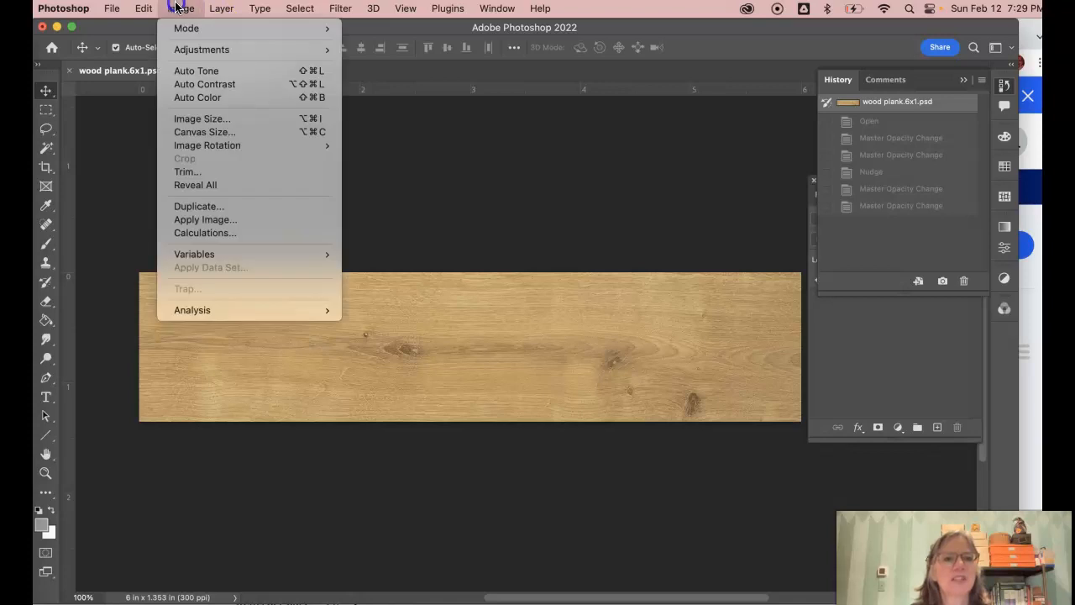
left_click(201, 119)
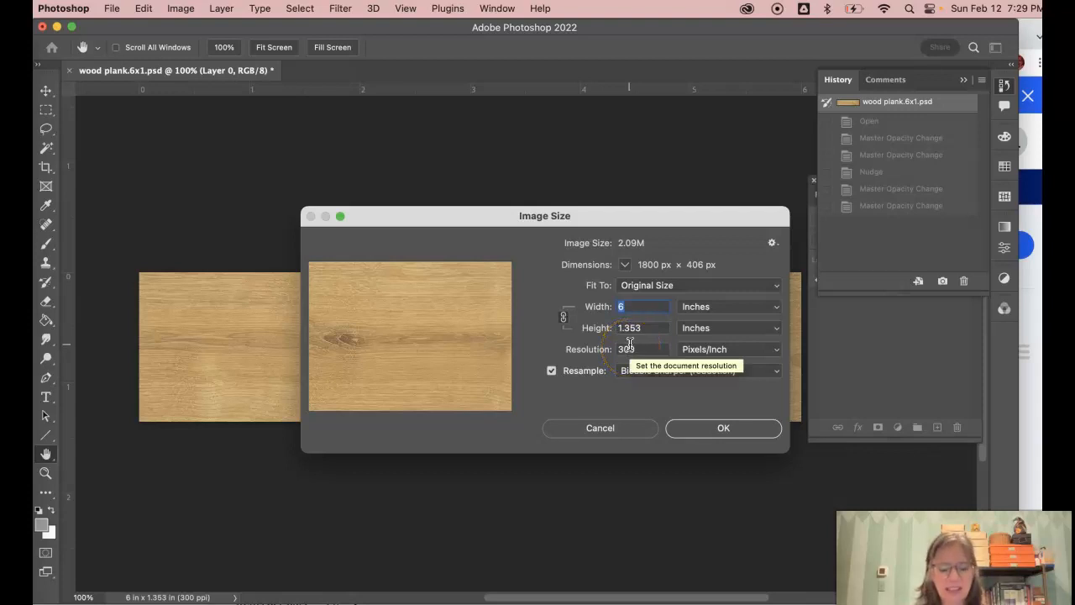
left_click(598, 427)
Step: Try to enlarge the canvas to 18 inches wide and 8 inches high with the centre anchor
left_click(182, 8)
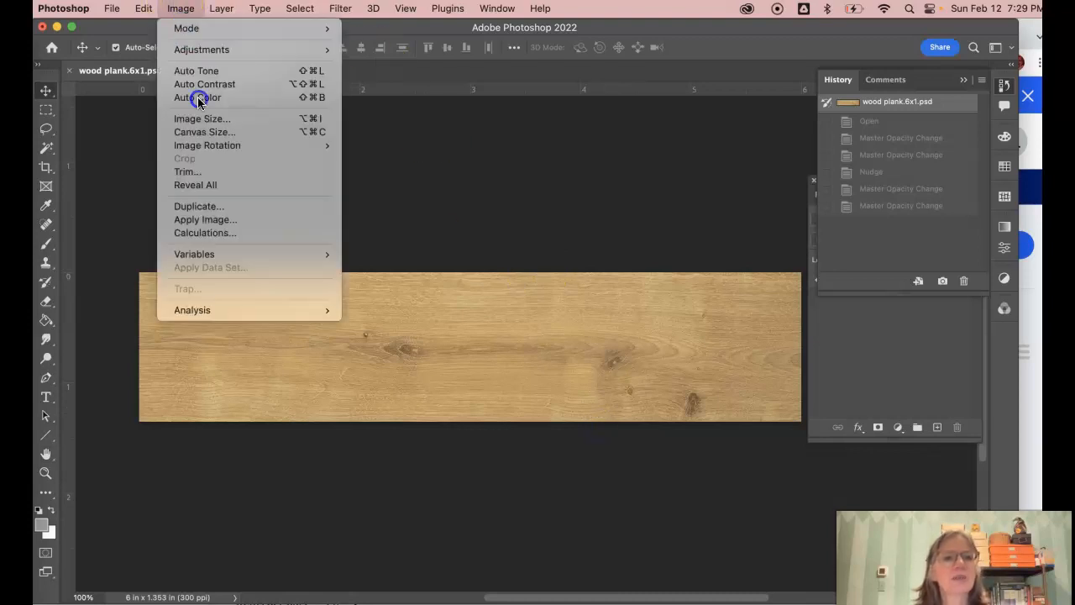
left_click(232, 134)
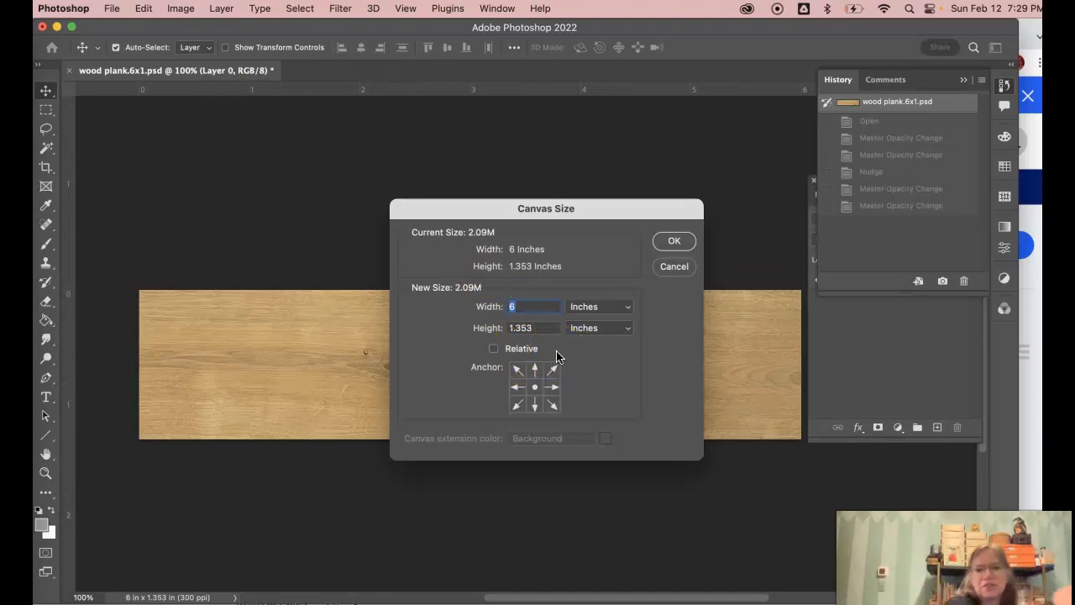
left_click(519, 407)
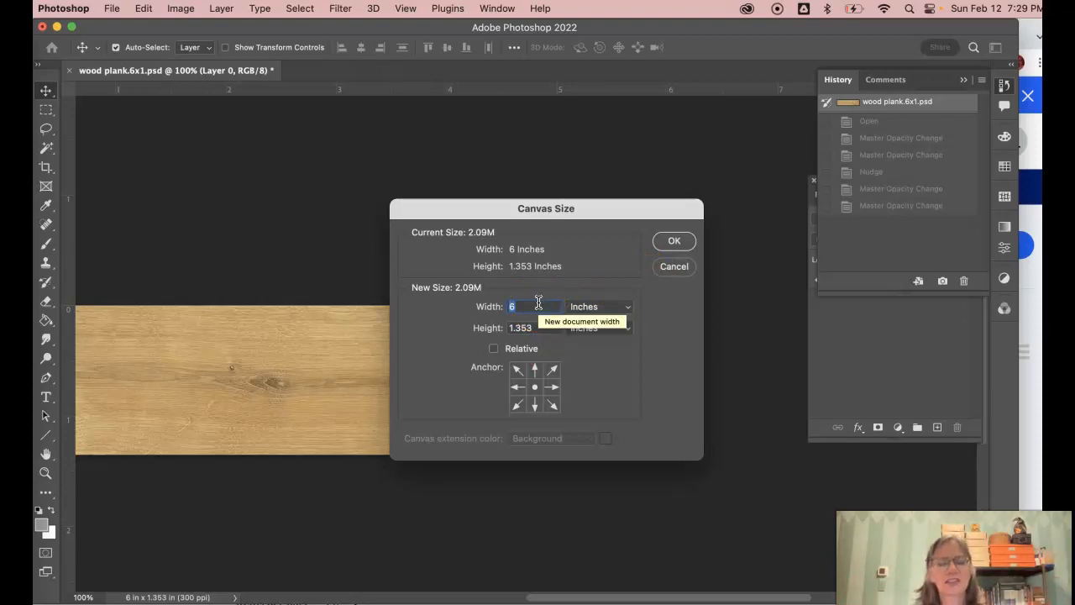
left_click(492, 309)
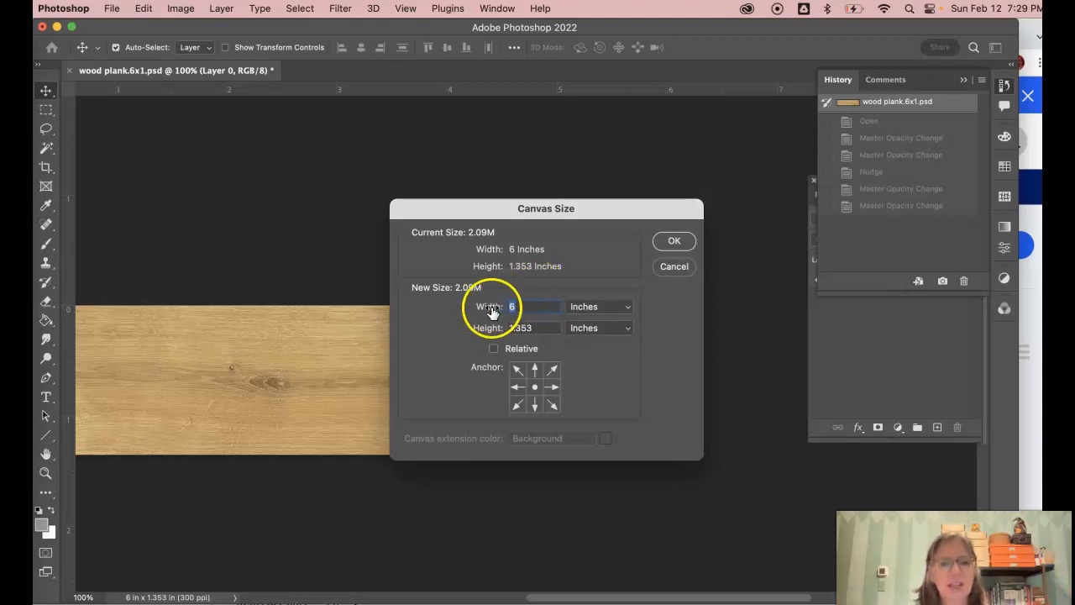
key("BackSpace")
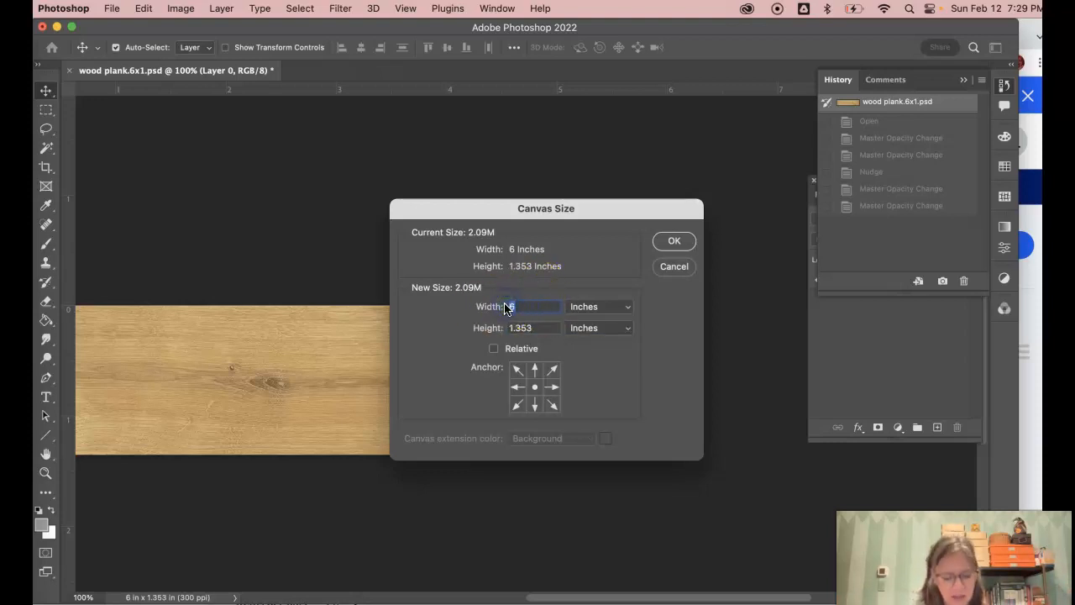
type("18")
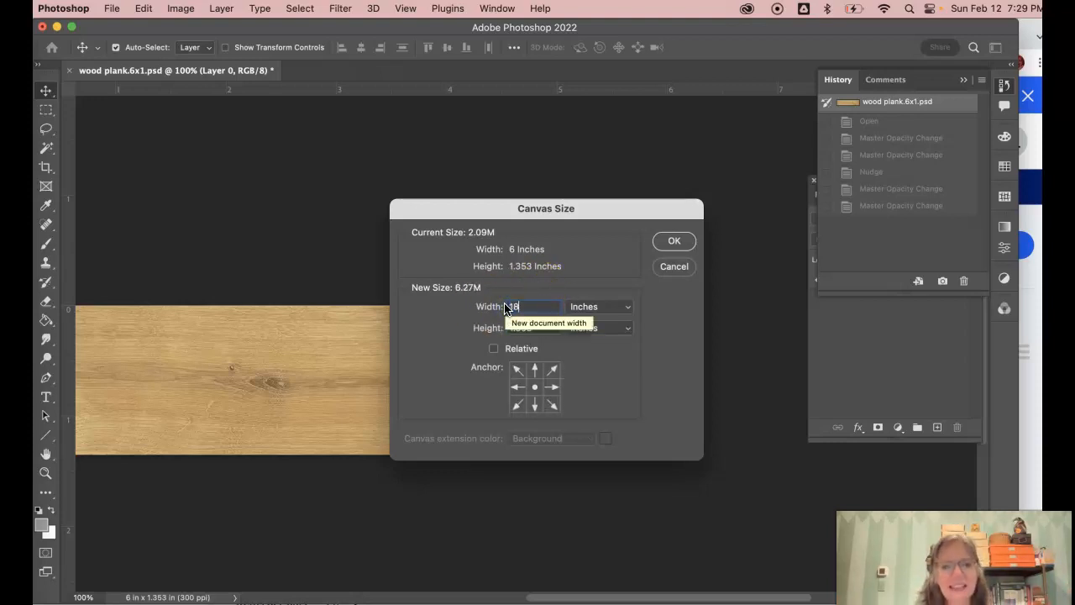
left_click(481, 329)
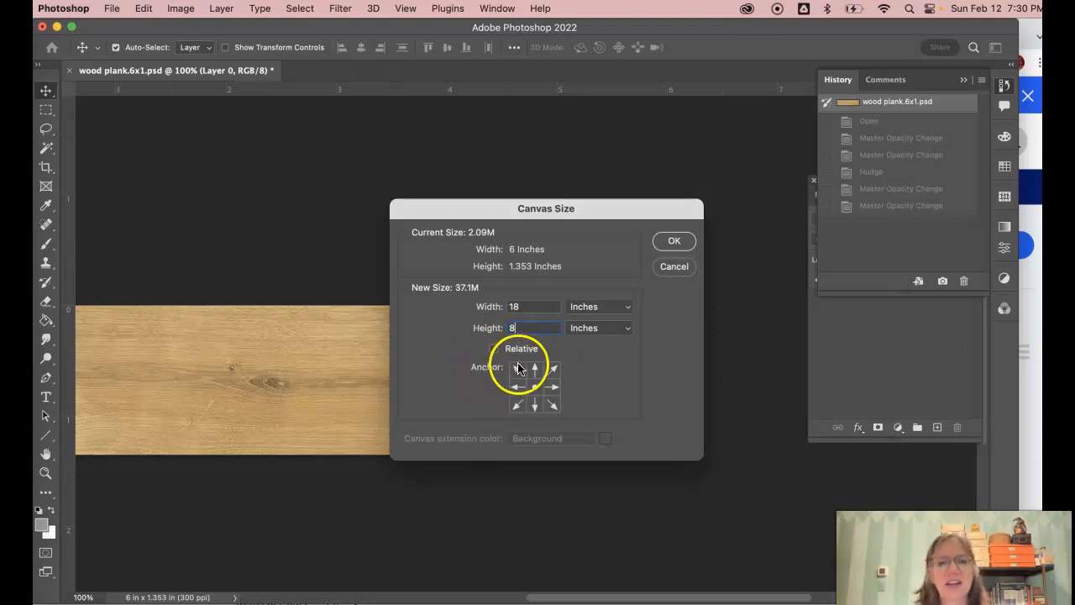
left_click(673, 241)
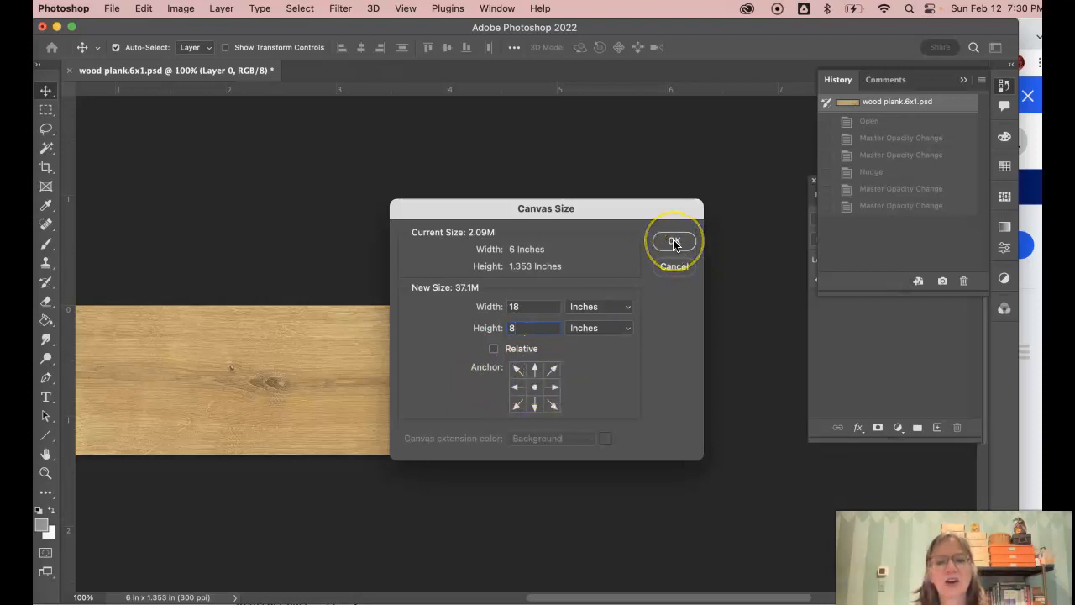
Step: Look over the canvas enlarged around the plank, and undo that canvas resize
scroll(668, 277, "down", 10)
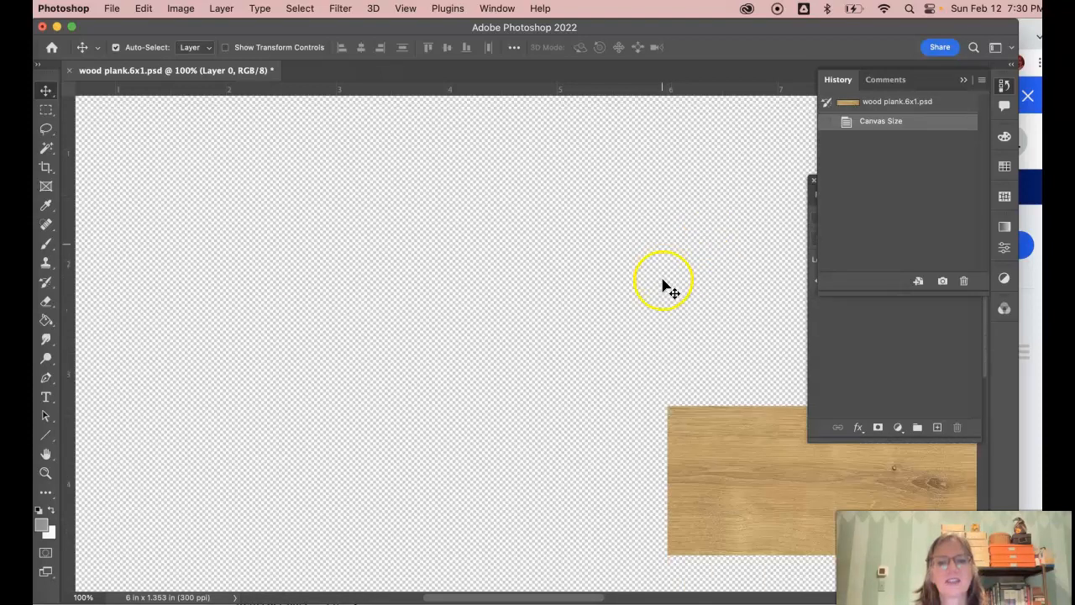
scroll(664, 283, "right", 15)
scroll(664, 283, "left", 4)
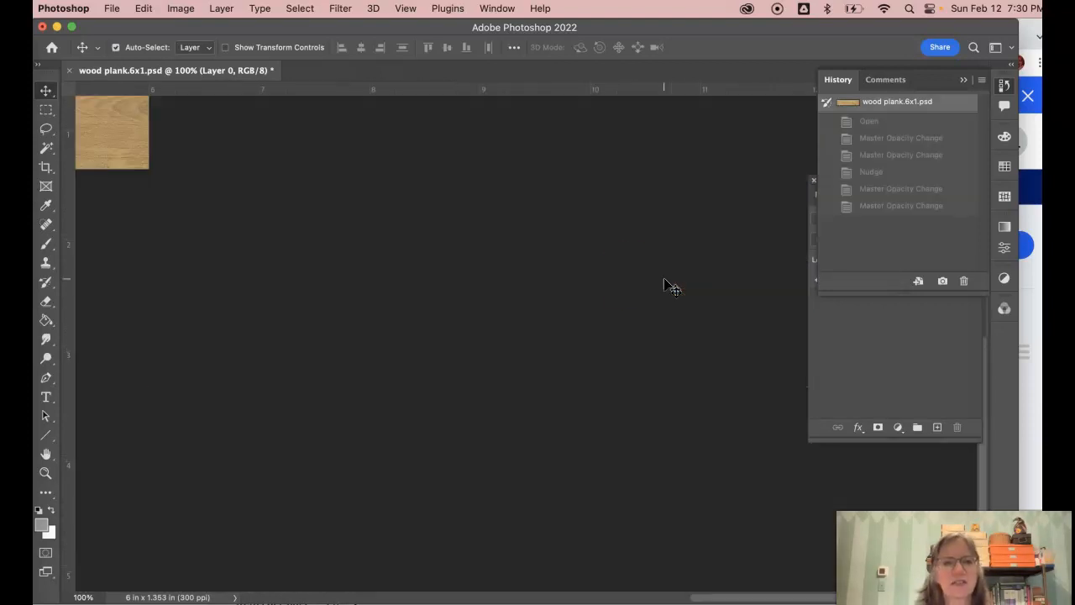
left_click(595, 269)
scroll(592, 270, "up", 4)
scroll(592, 269, "left", 3)
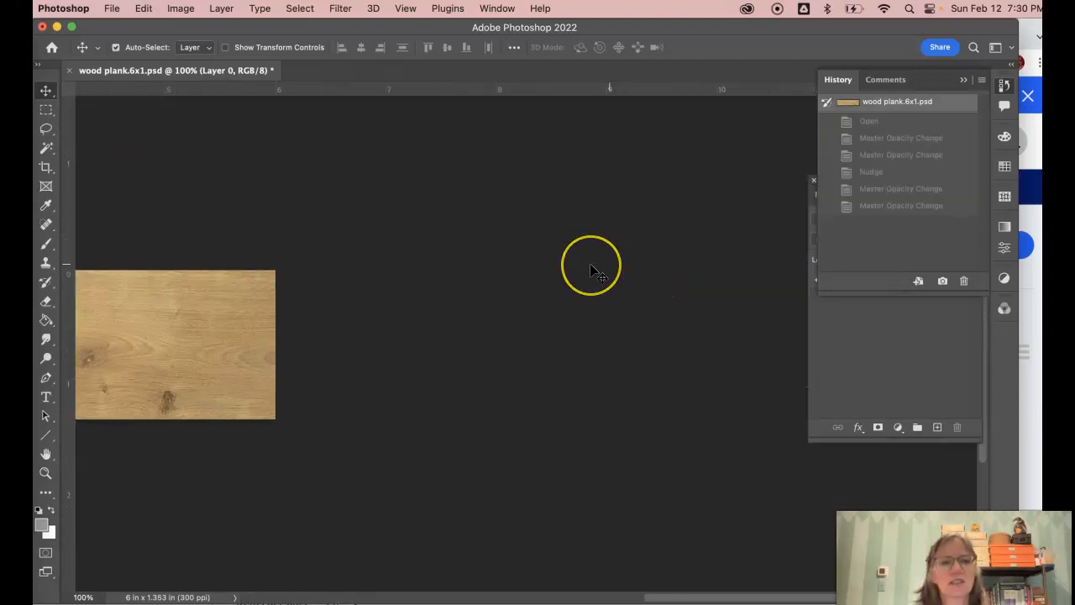
scroll(592, 270, "left", 10)
scroll(592, 270, "right", 1)
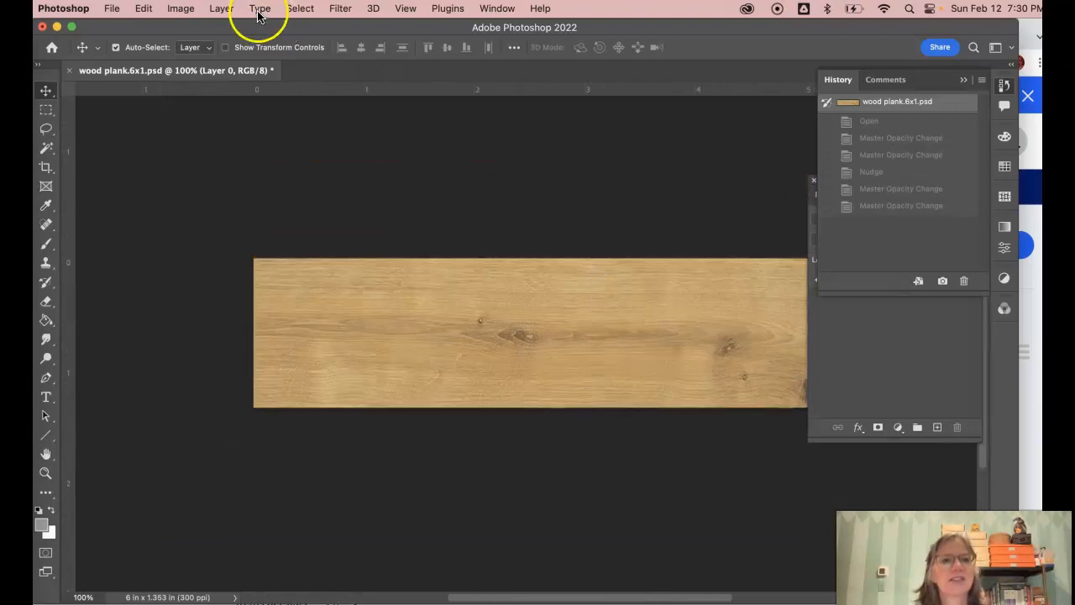
Step: Set the canvas size to 18 inches wide and 8 inches high, anchoring the plank in the bottom-left corner
left_click(143, 9)
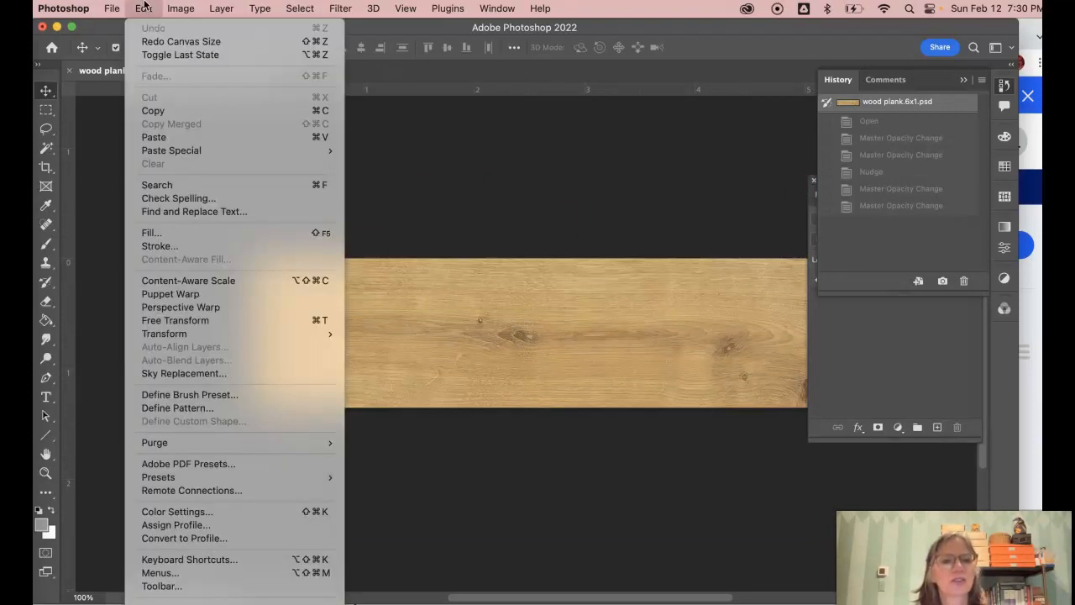
mouse_move(181, 8)
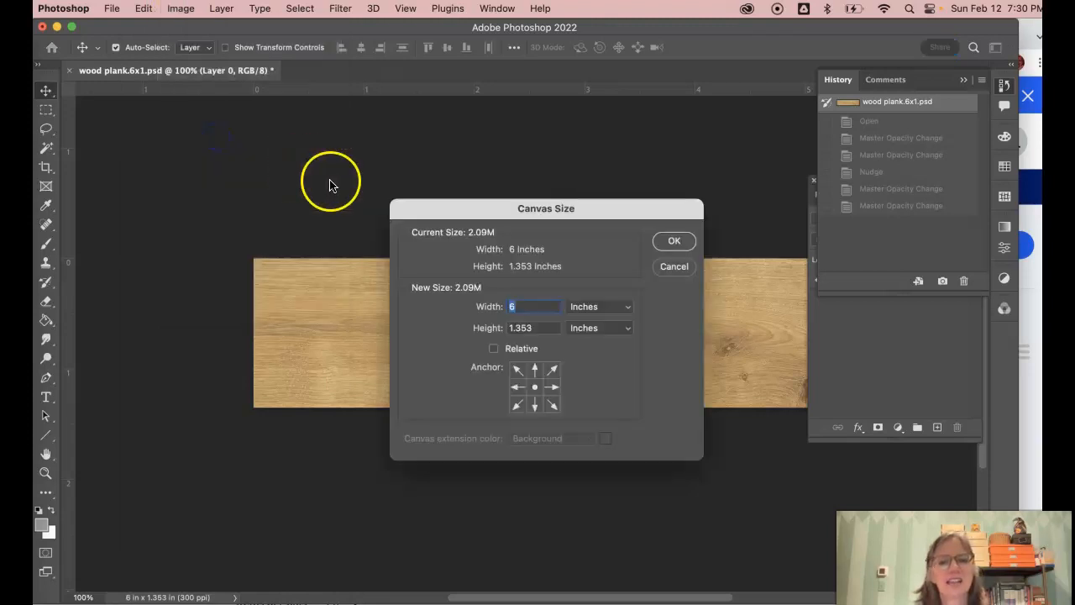
left_click(516, 405)
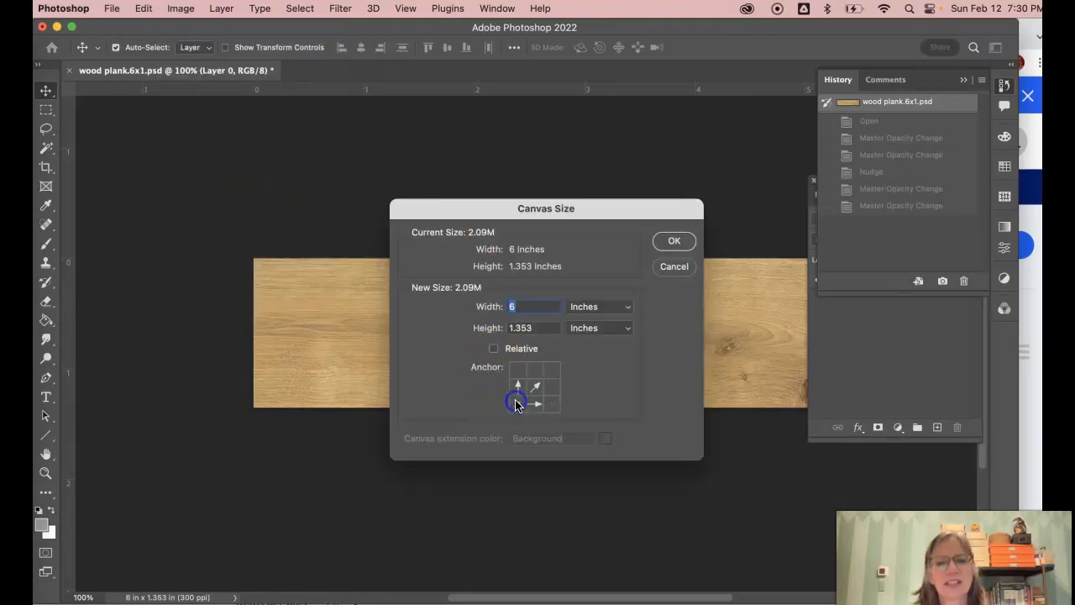
left_click(514, 306)
type("18")
left_click_drag(540, 327, 494, 329)
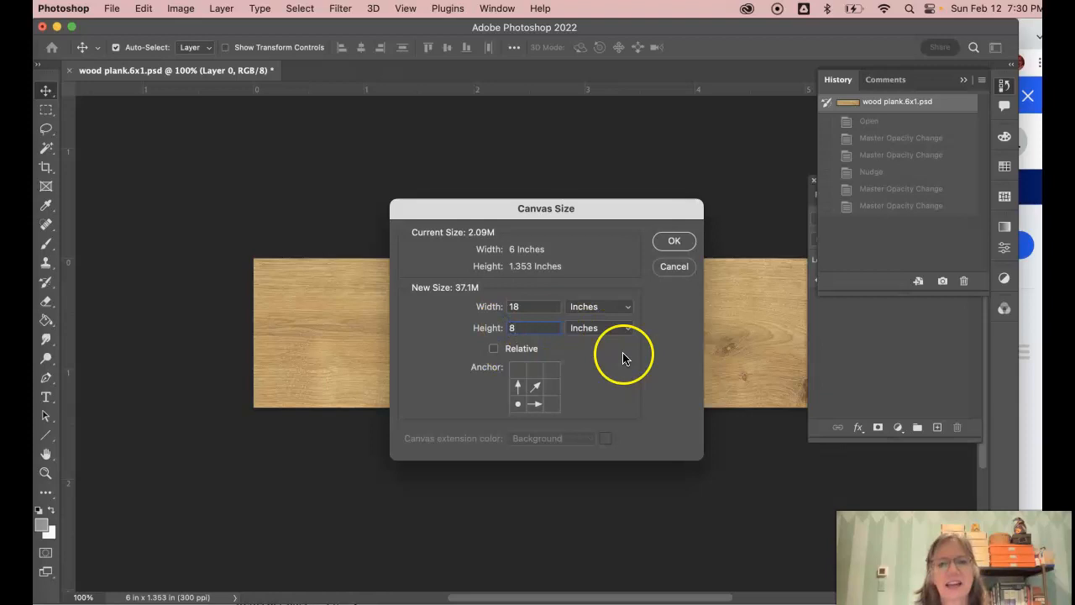
left_click(674, 241)
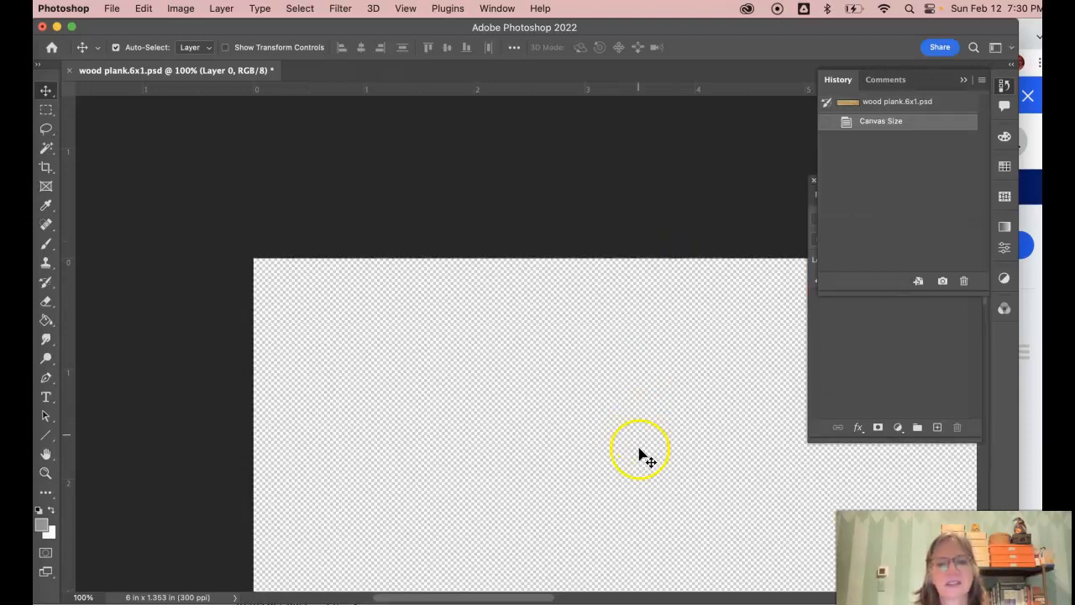
Step: Examine the enlarged canvas and the plank's placement in its bottom-left corner
scroll(643, 455, "down", 10)
scroll(643, 454, "right", 2)
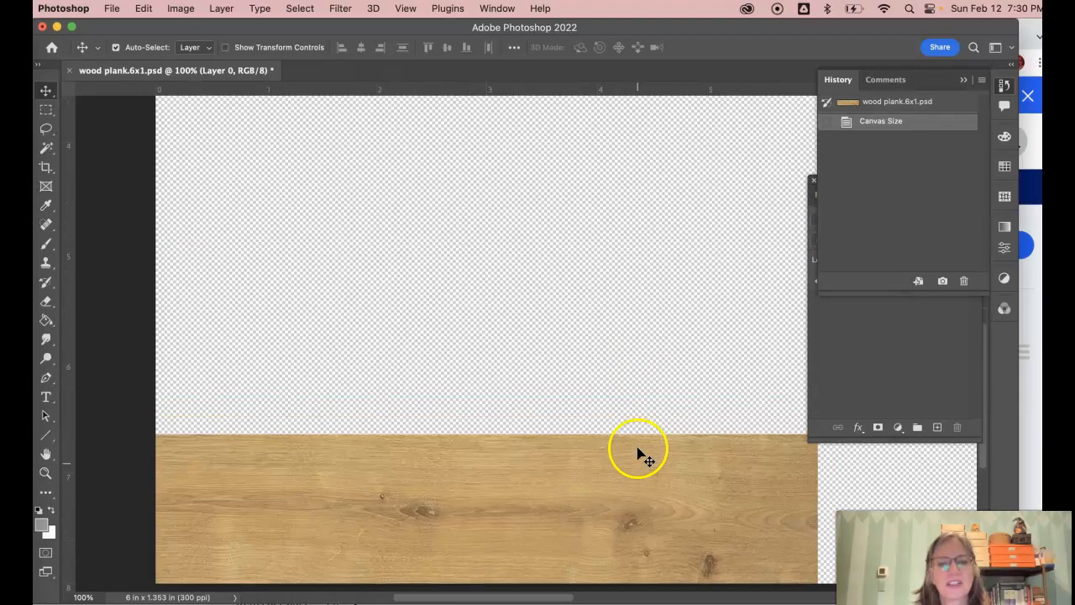
left_click(643, 455)
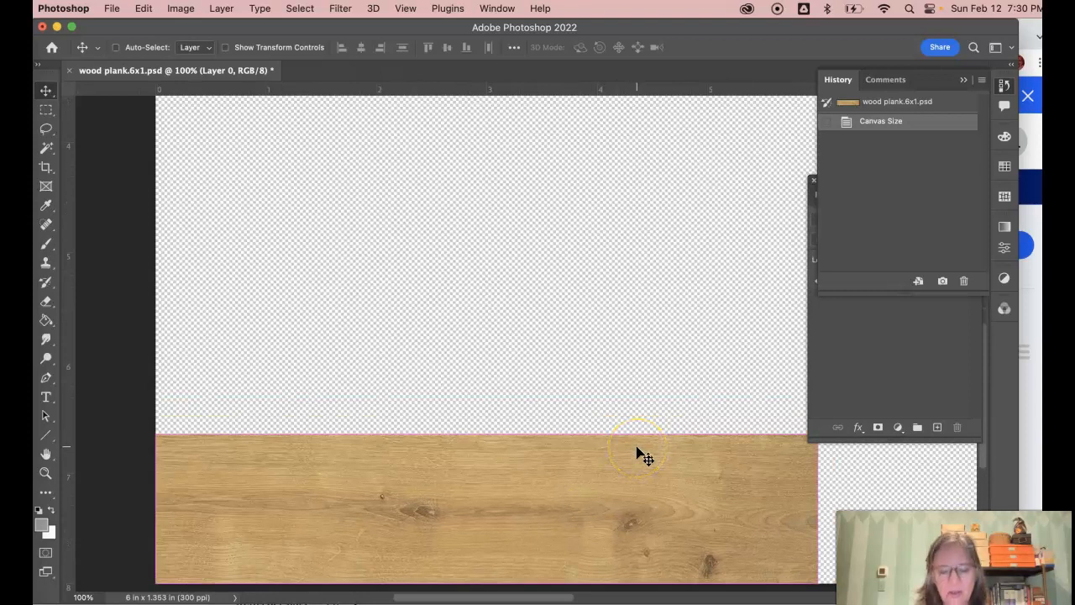
key("super+minus")
key("super+minus")
scroll(644, 413, "up", 6)
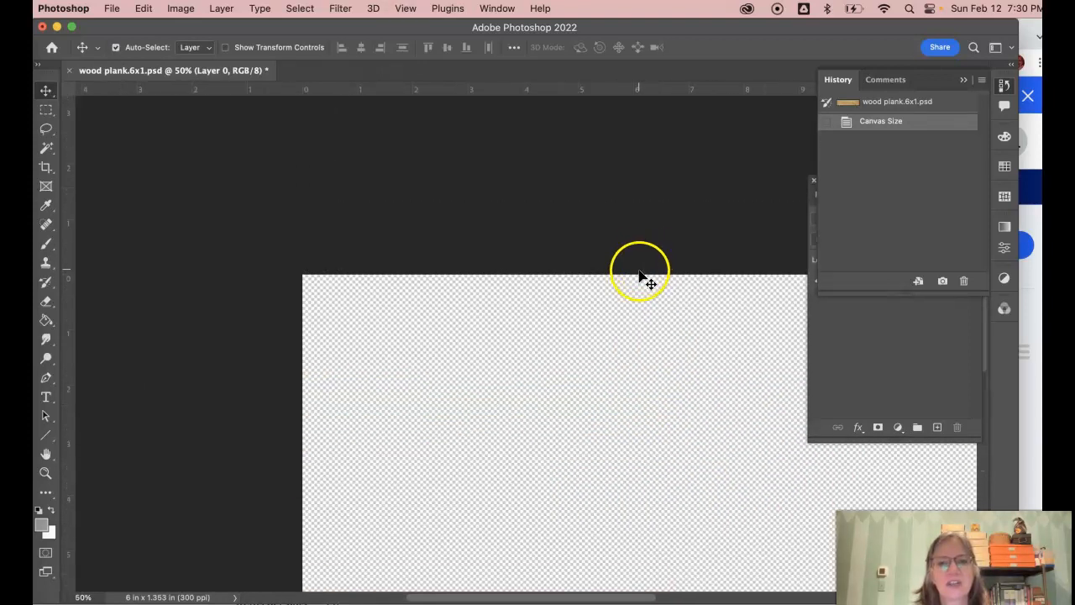
scroll(640, 278, "down", 4)
scroll(640, 277, "right", 5)
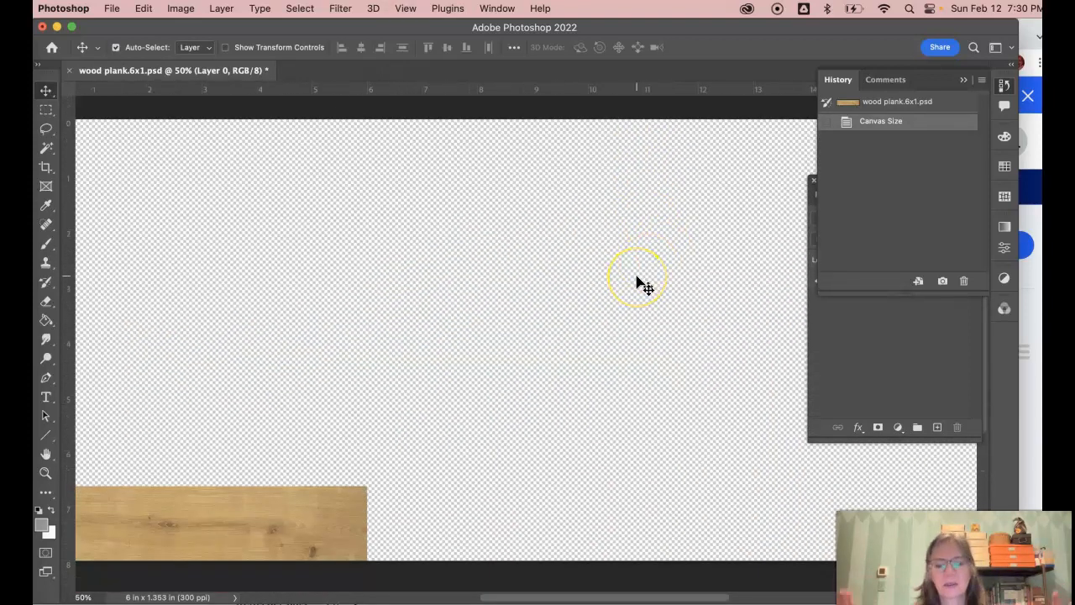
scroll(504, 291, "left", 4)
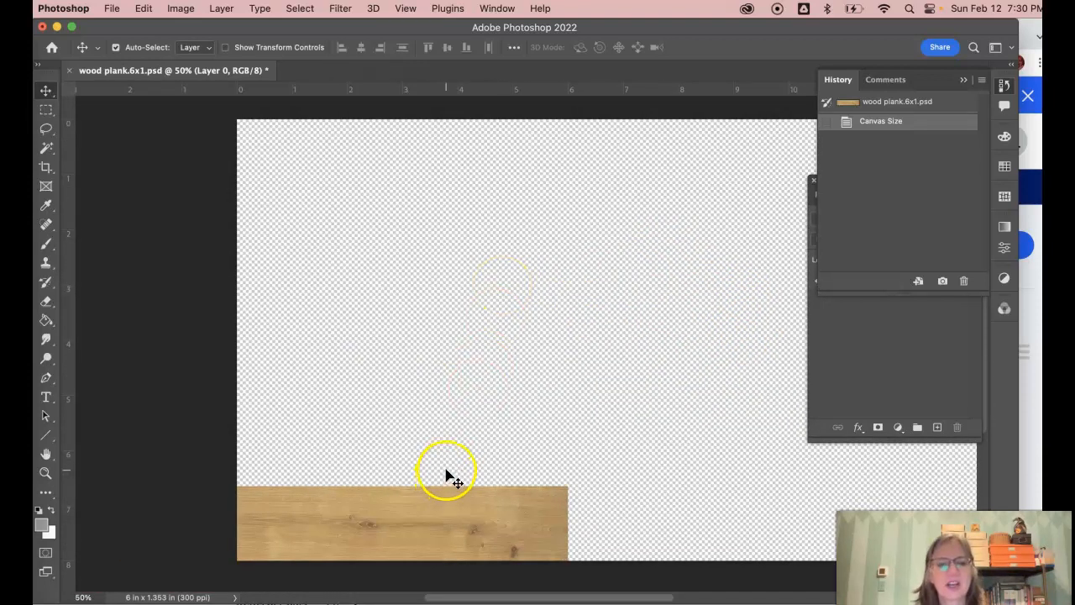
Step: Deselect the layer and draw a rectangular marquee around the entire plank at the canvas's bottom-left corner
key("super+equal")
scroll(461, 527, "down", 4)
scroll(461, 526, "left", 3)
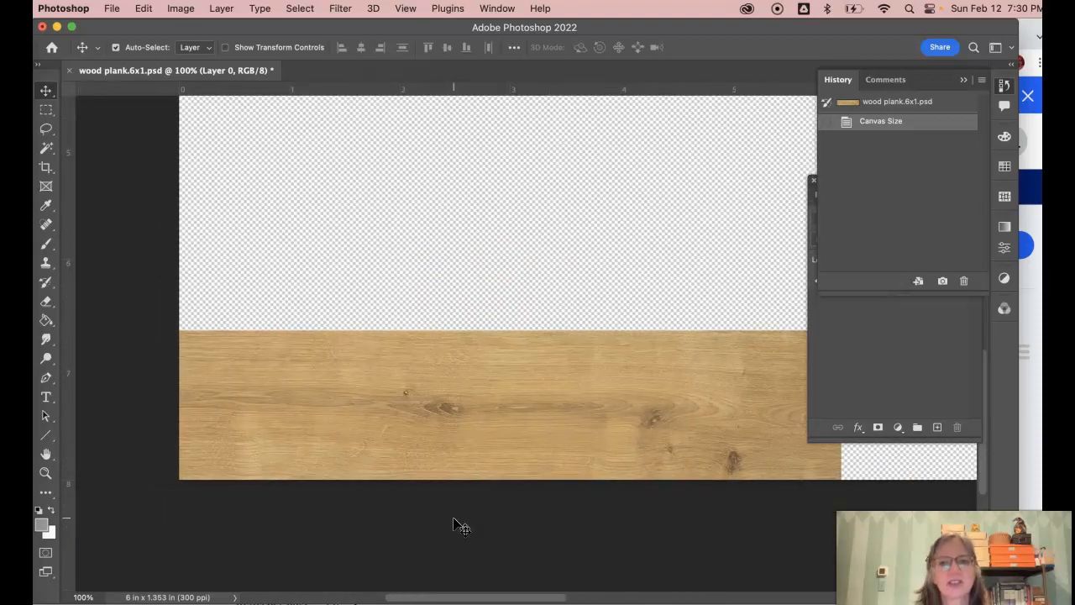
left_click(887, 360)
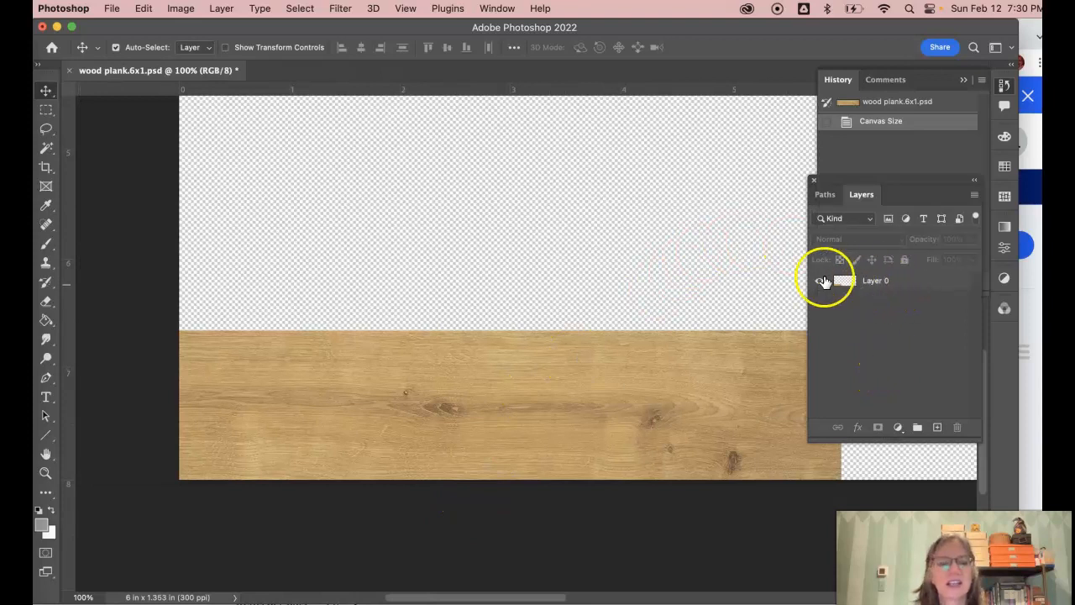
left_click(47, 110)
left_click_drag(113, 225, 859, 498)
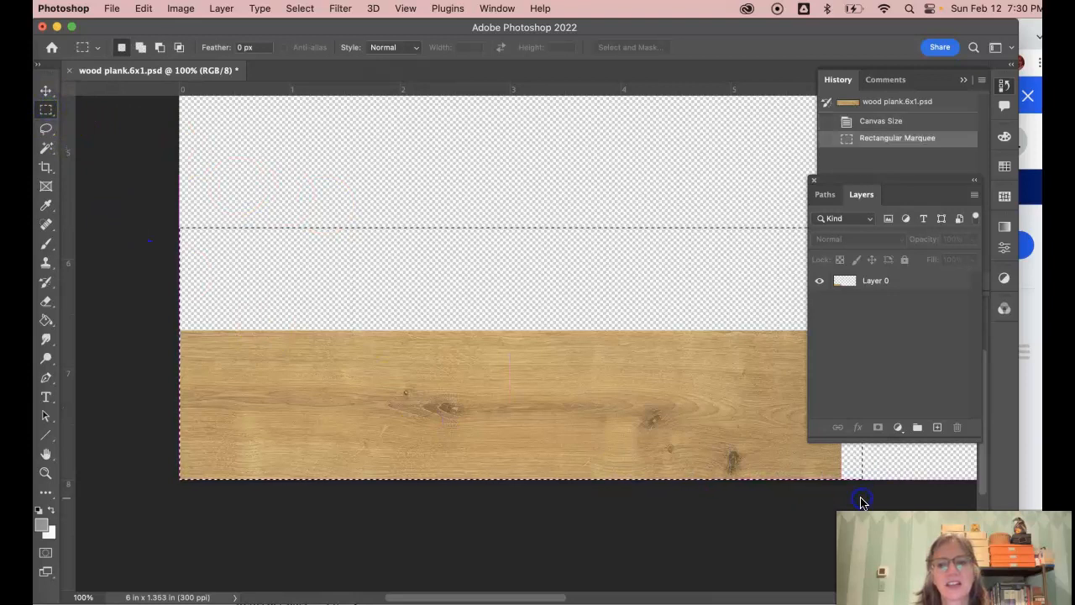
Step: Copy the selected plank and paste it as a new layer
left_click(144, 8)
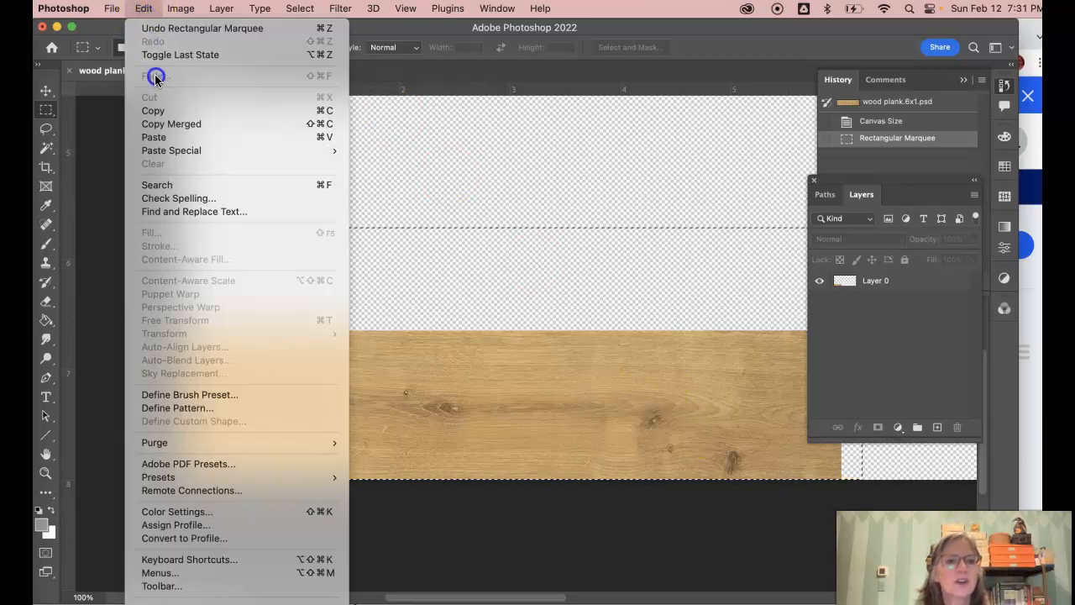
mouse_move(180, 7)
mouse_move(143, 7)
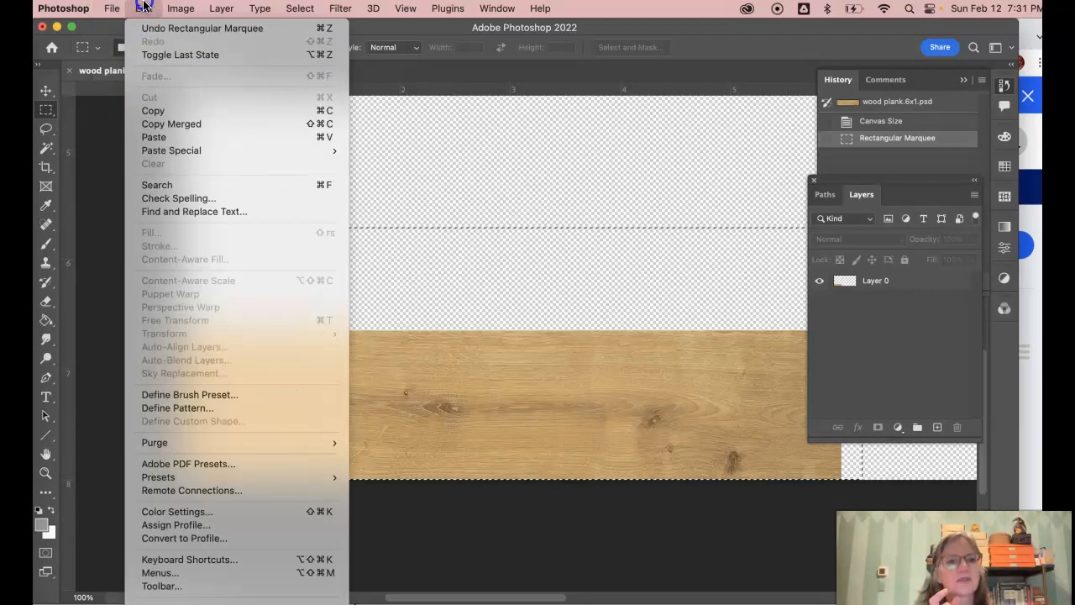
left_click(172, 113)
left_click(143, 9)
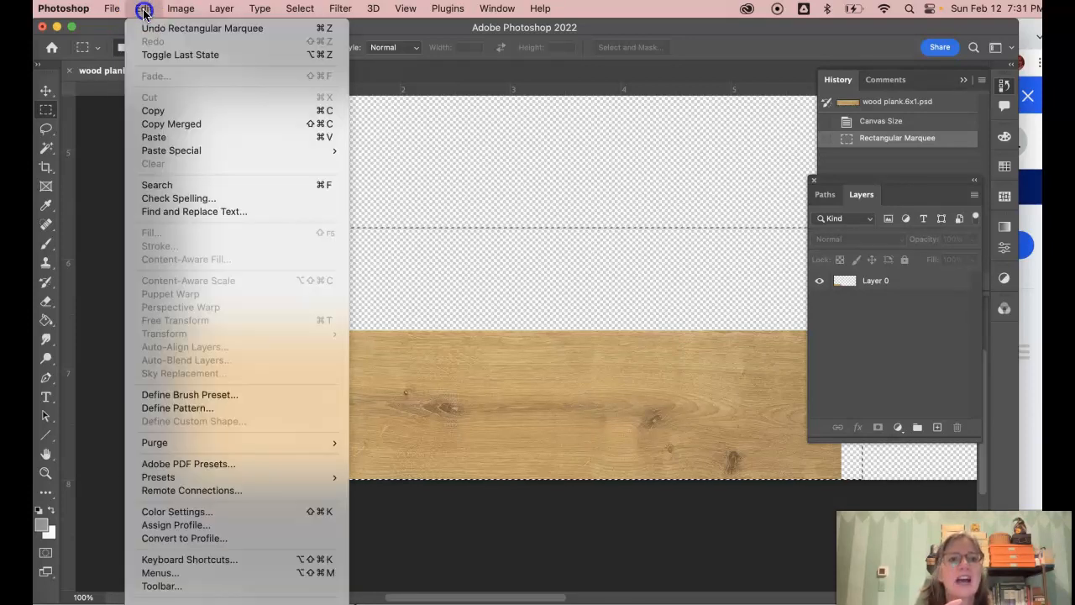
left_click(156, 138)
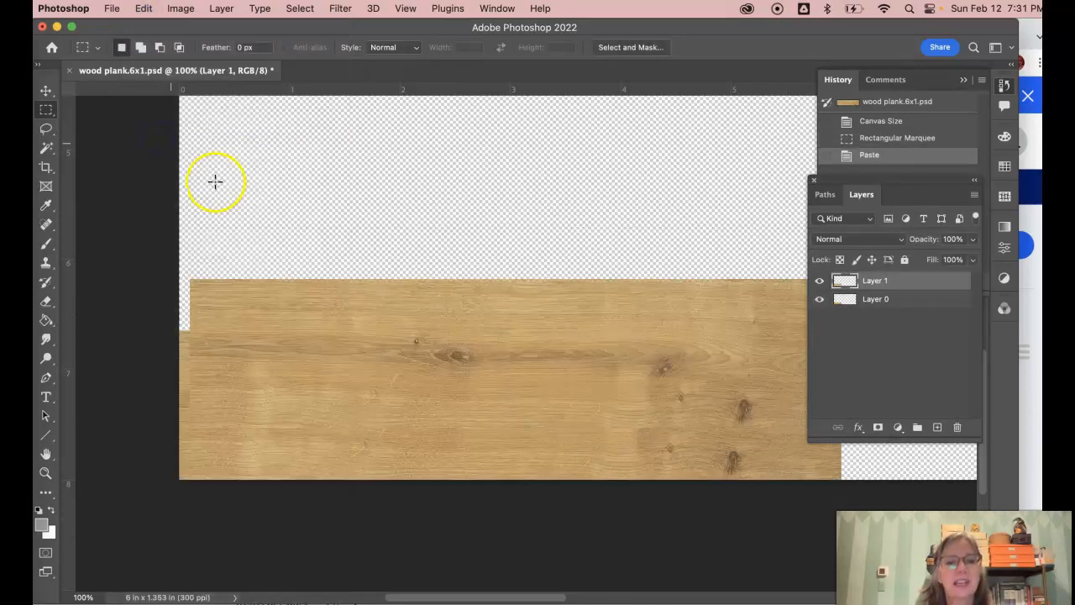
Step: Move the pasted plank directly above the bottom plank, with its left end about 2.5 inches from the canvas's left edge
left_click(46, 91)
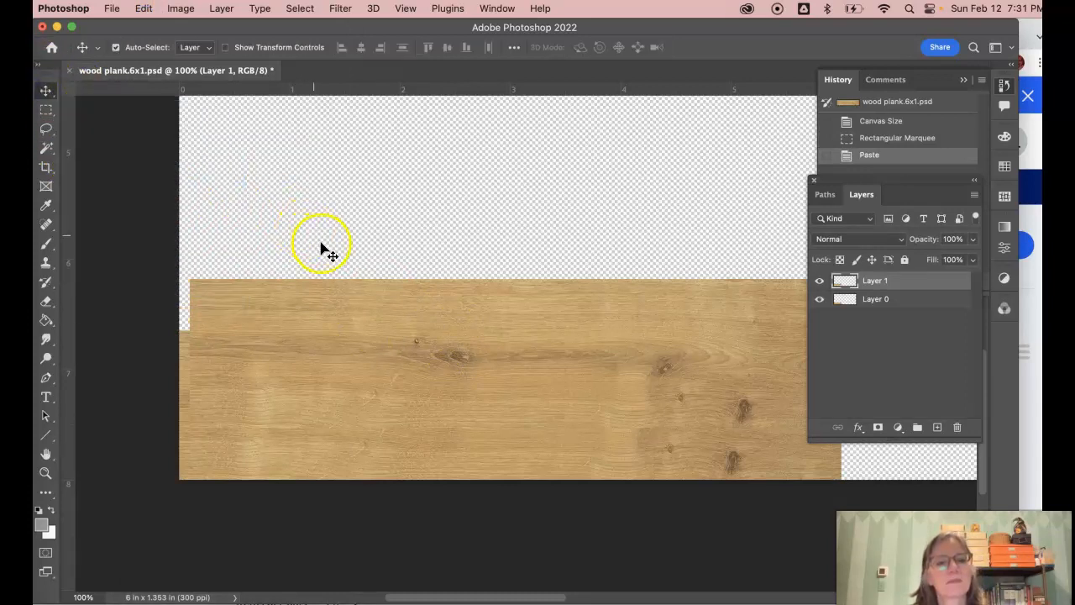
left_click_drag(376, 296, 468, 192)
scroll(475, 198, "right", 5)
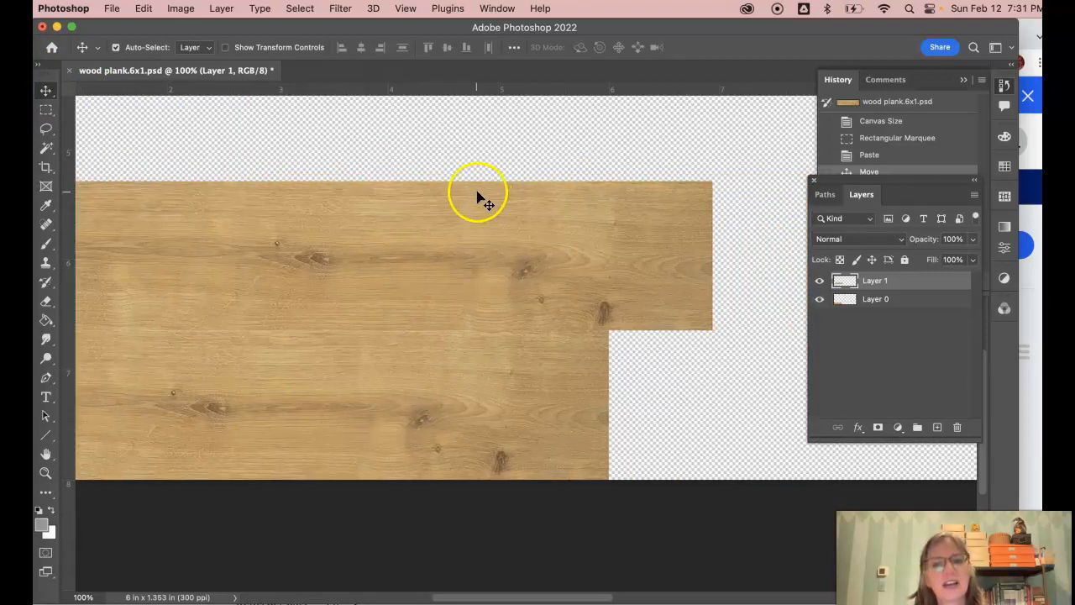
right_click(403, 256)
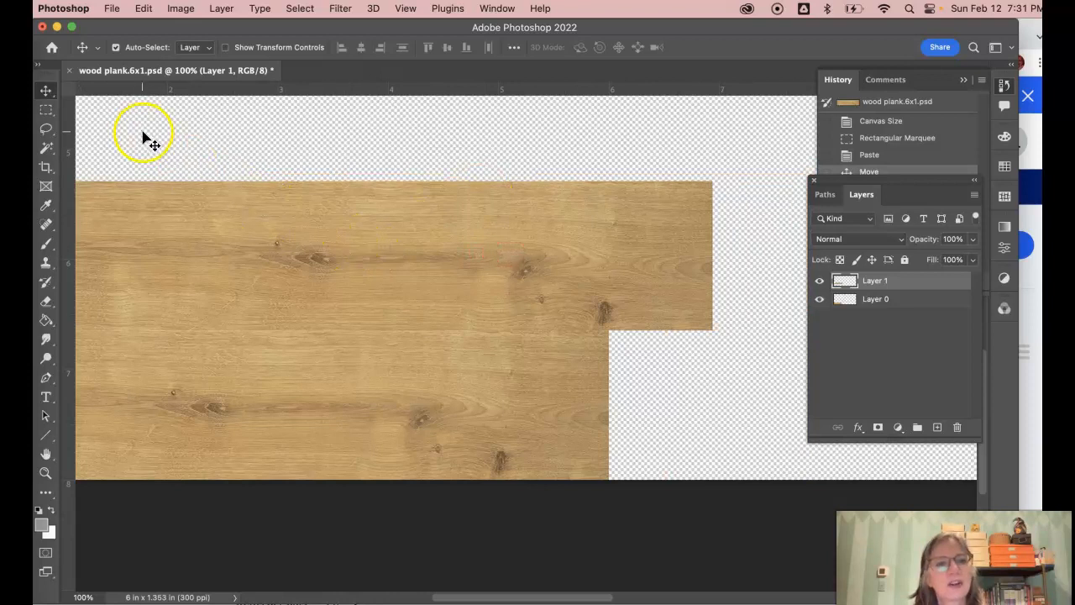
left_click_drag(226, 209, 375, 208)
key("super+minus")
key("super+minus")
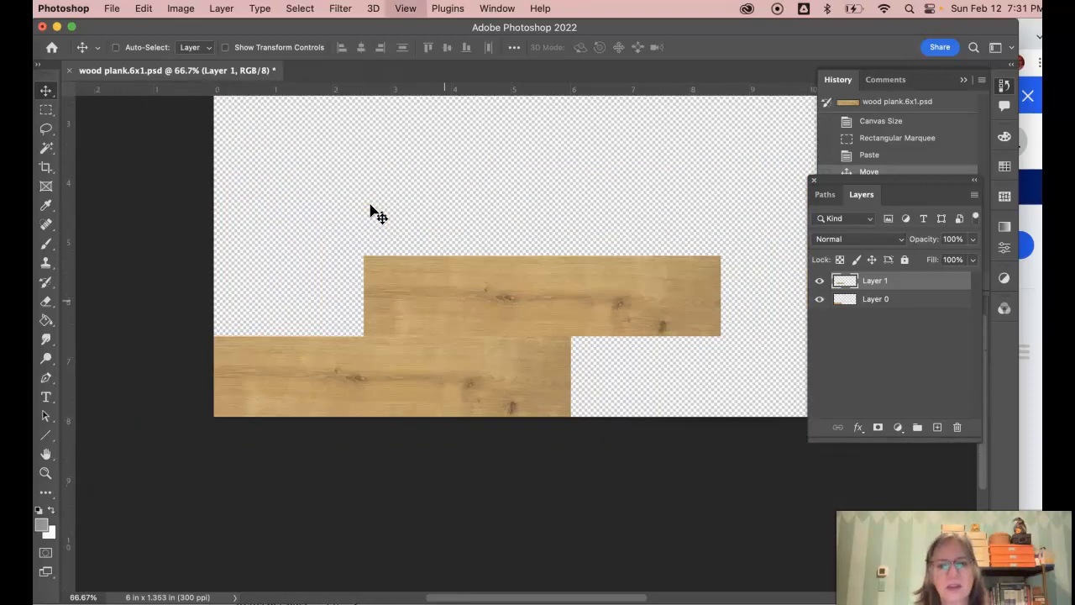
Step: Select the second-row plank's layer and flip the plank horizontally
left_click(332, 183)
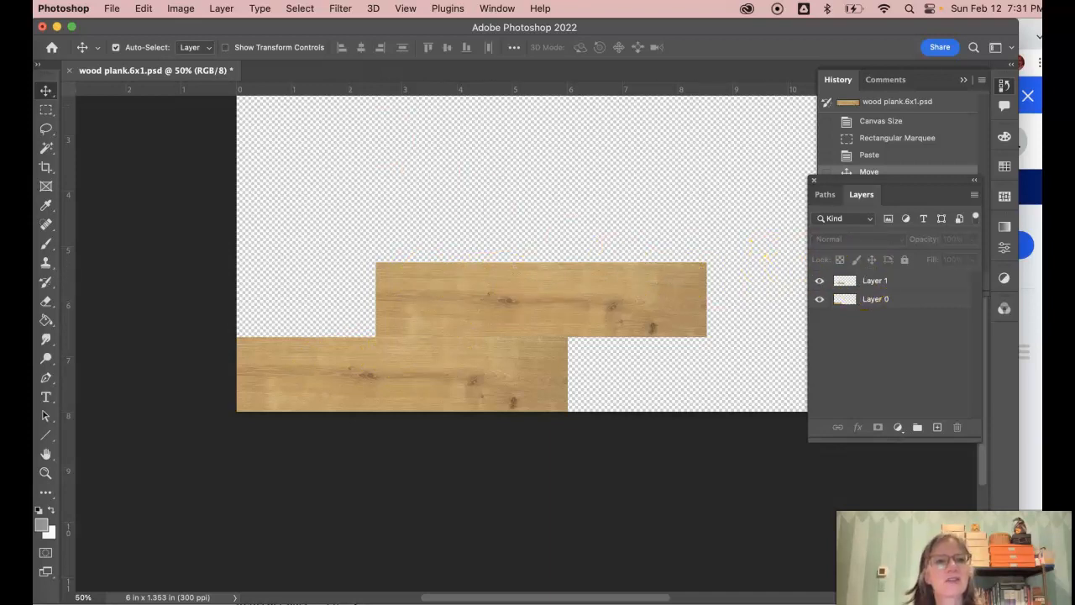
left_click(142, 9)
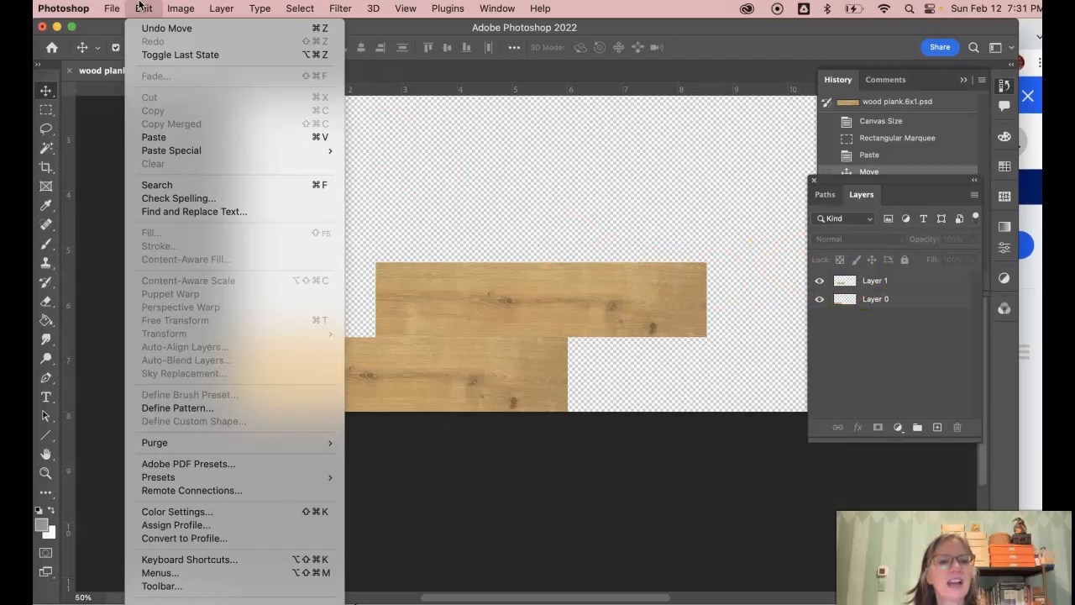
left_click(139, 7)
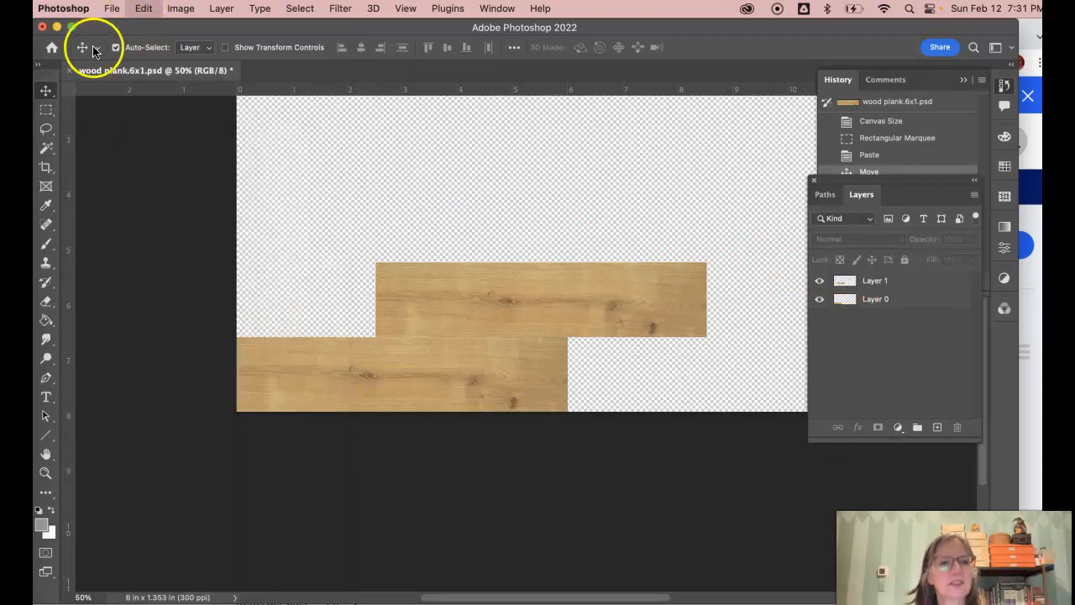
left_click(498, 324)
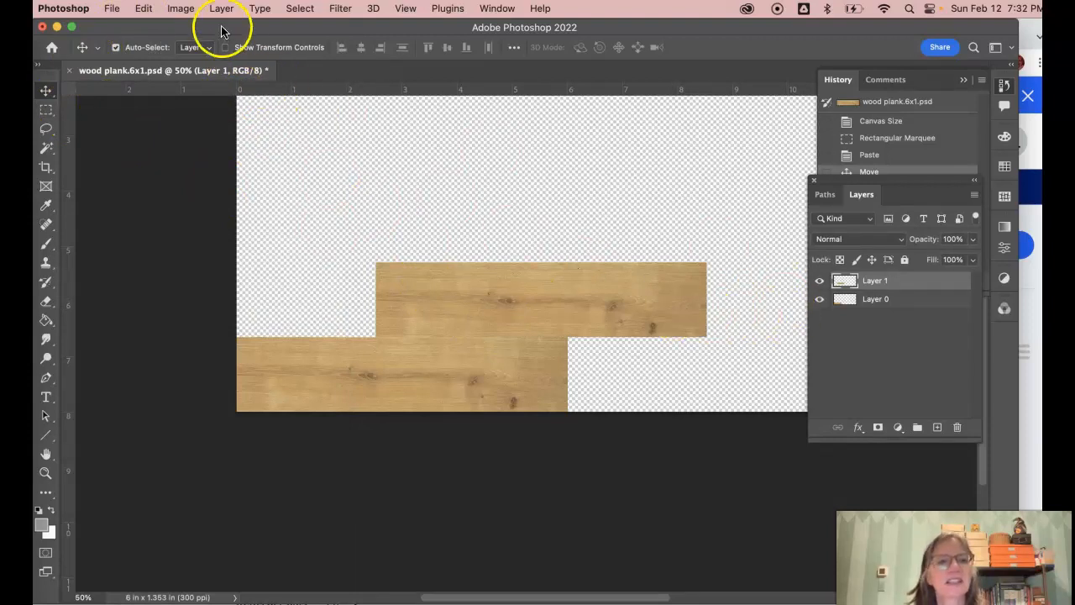
left_click(142, 8)
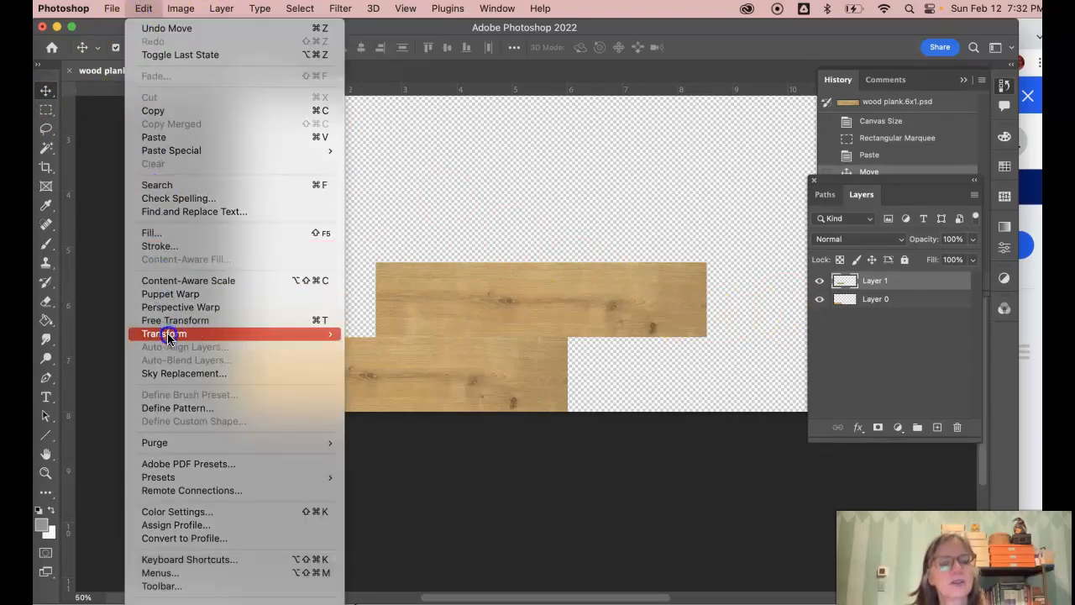
mouse_move(196, 336)
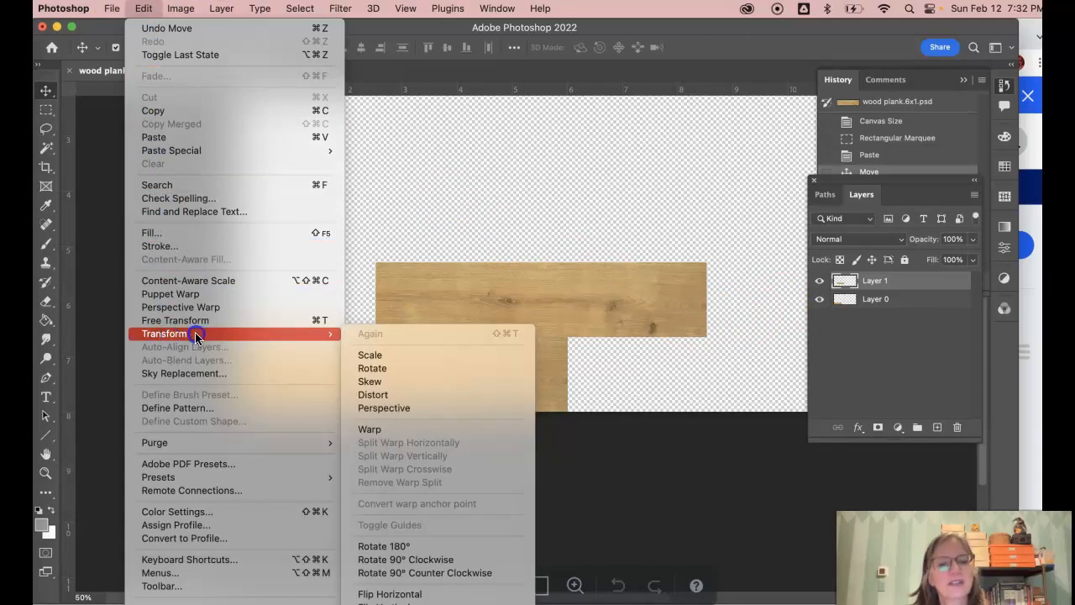
left_click(433, 593)
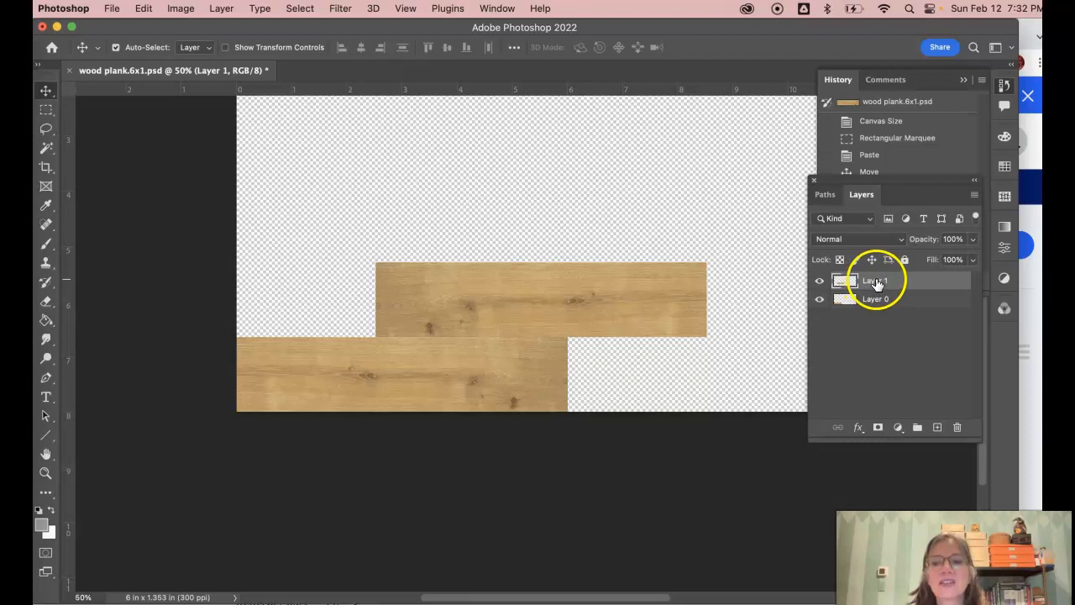
Step: Duplicate the second-row plank's layer and move the copy directly above it, its left end about 0.25 inch from the canvas's left edge
left_click(975, 198)
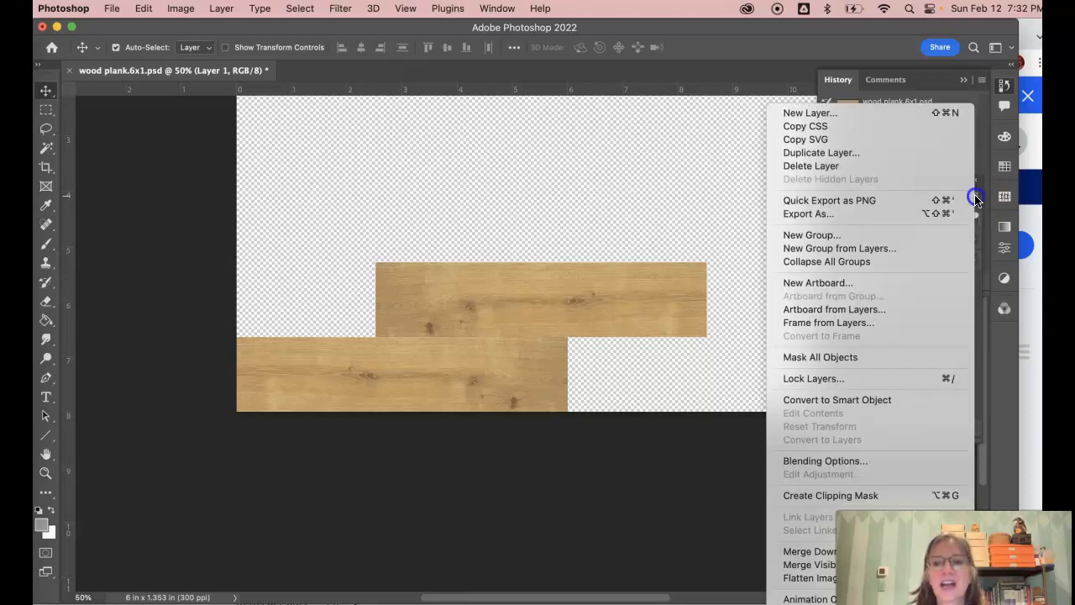
left_click(921, 154)
left_click(683, 288)
left_click_drag(631, 312, 502, 230)
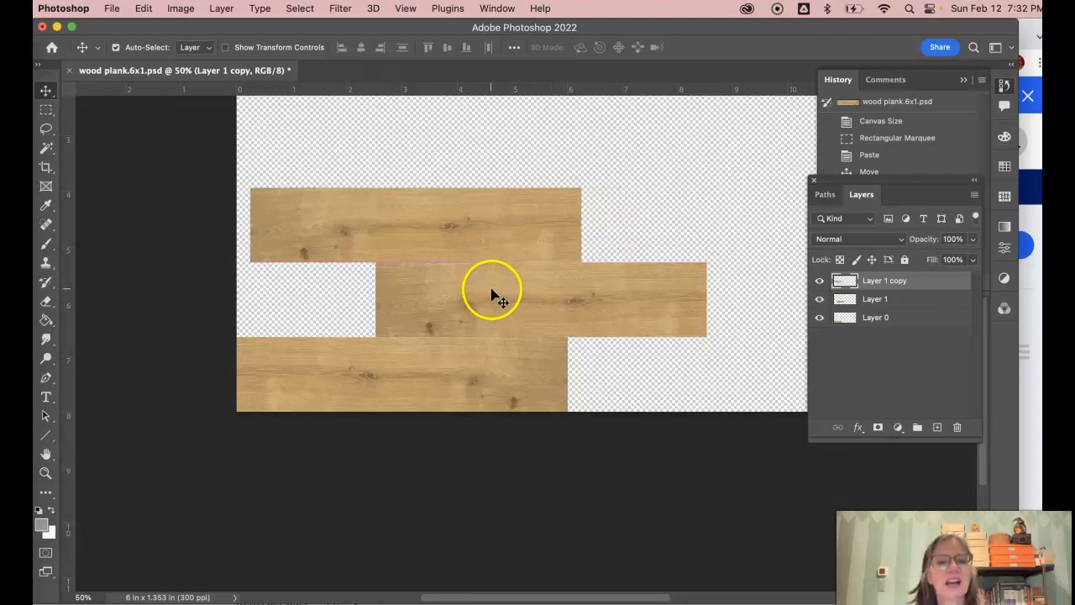
Step: Rotate the third-row plank 180° and shift it right until its left end is about 1 inch from the canvas's left edge
left_click(144, 7)
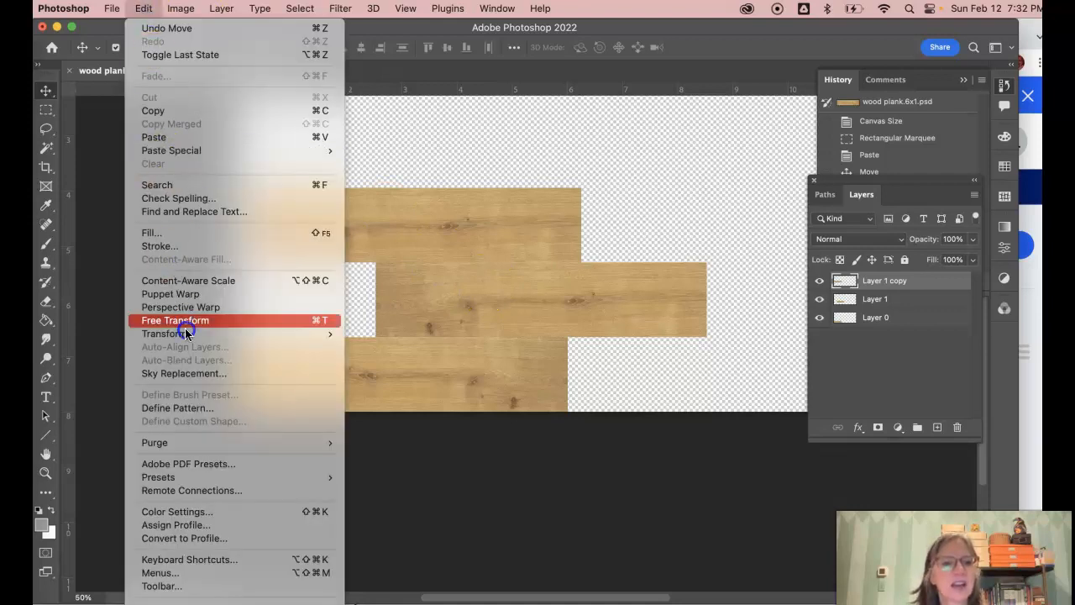
mouse_move(187, 340)
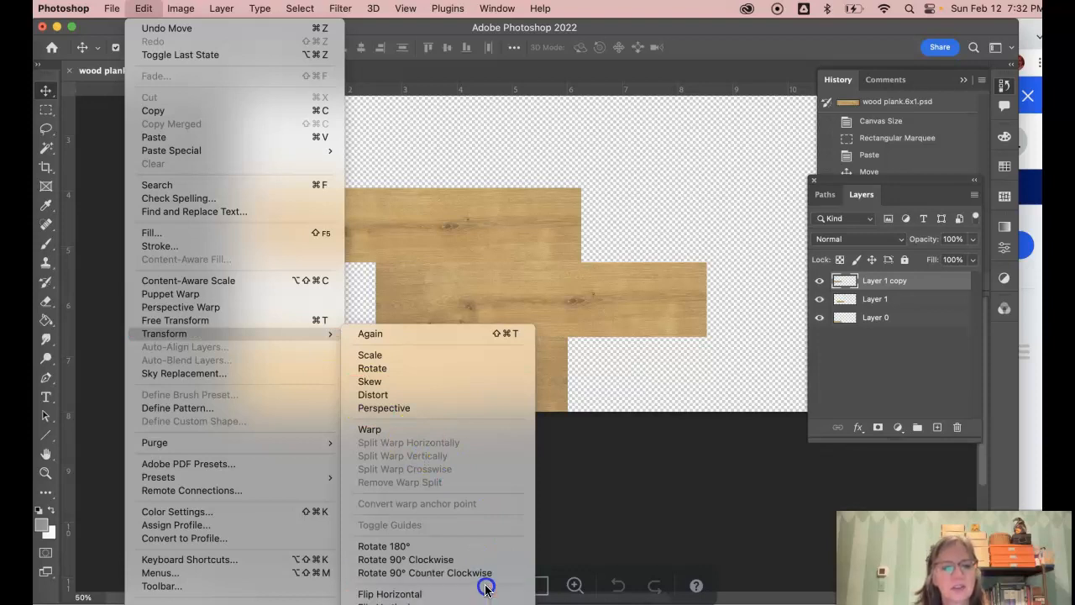
left_click(468, 546)
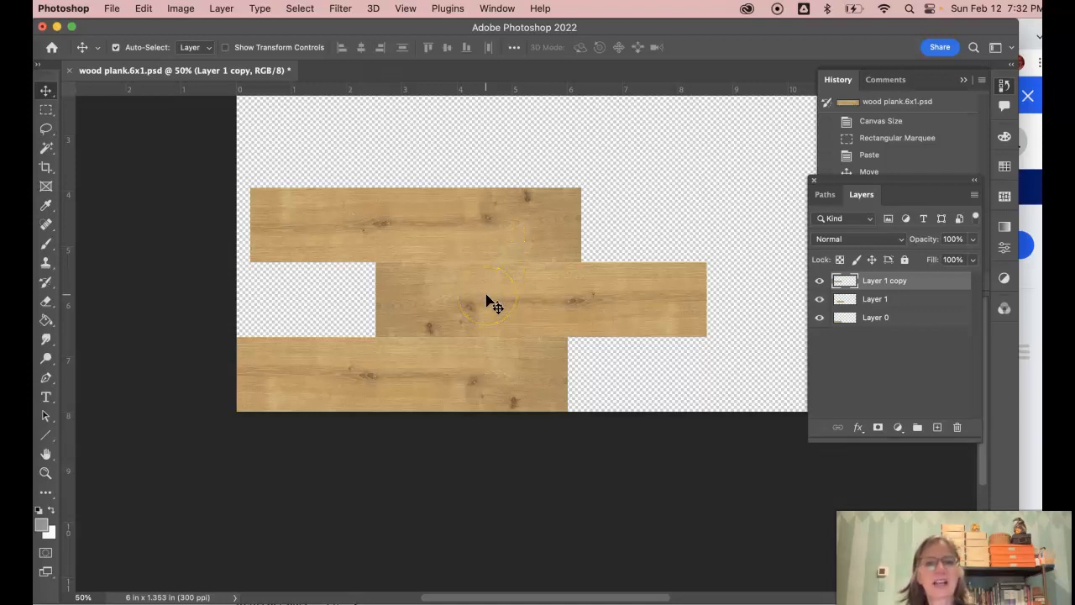
left_click_drag(406, 227, 447, 227)
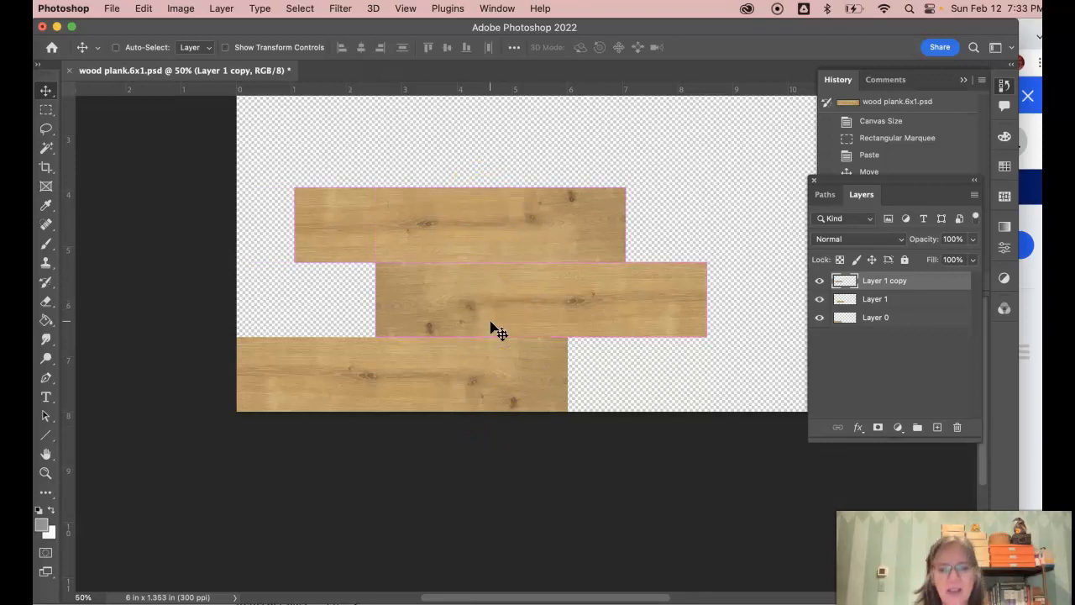
Step: Examine the seams between the three stacked planks at 200% for gaps or overlaps
key("super+equal")
key("super+equal")
key("super+equal")
left_click(729, 376)
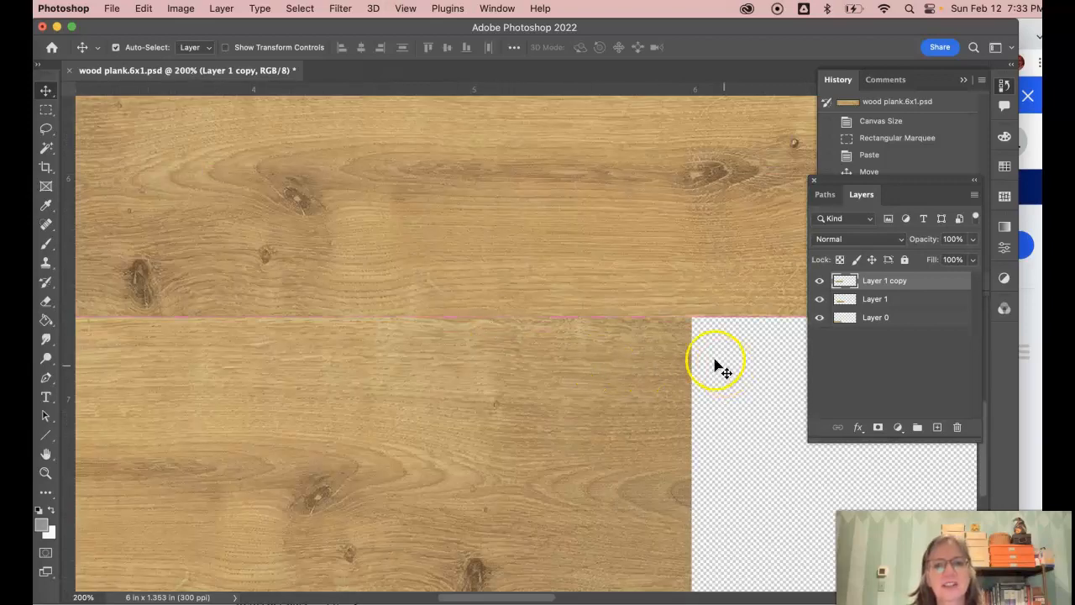
scroll(572, 328, "up", 5)
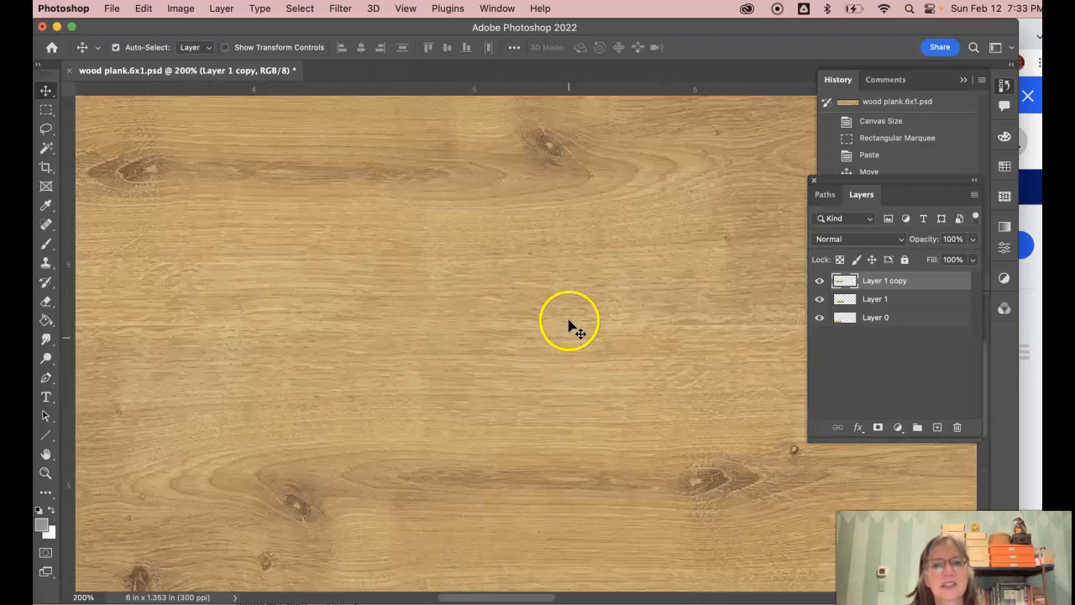
scroll(569, 326, "up", 5)
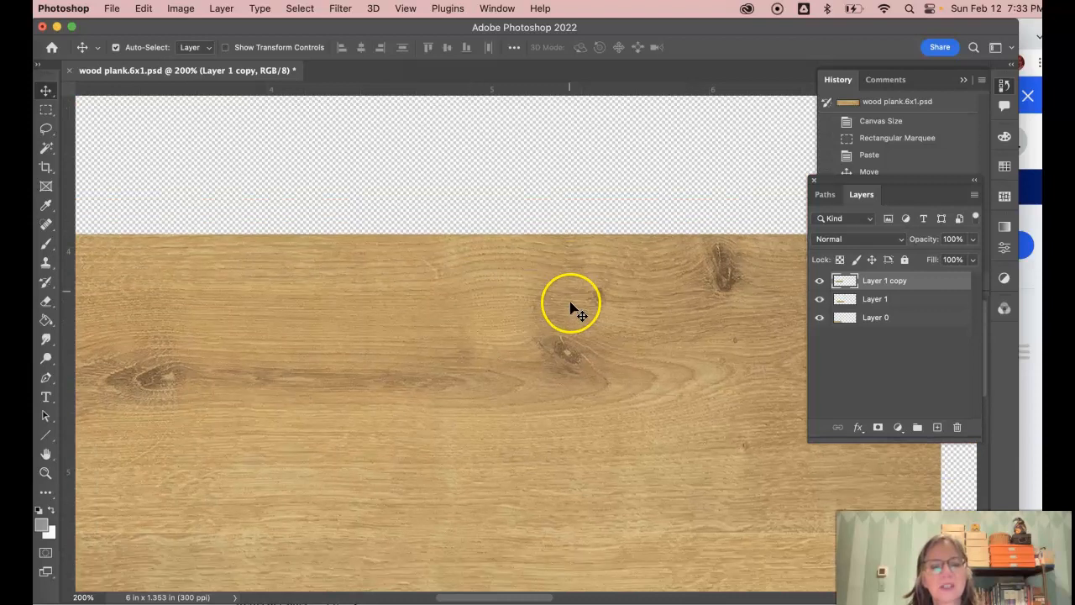
scroll(570, 310, "left", 10)
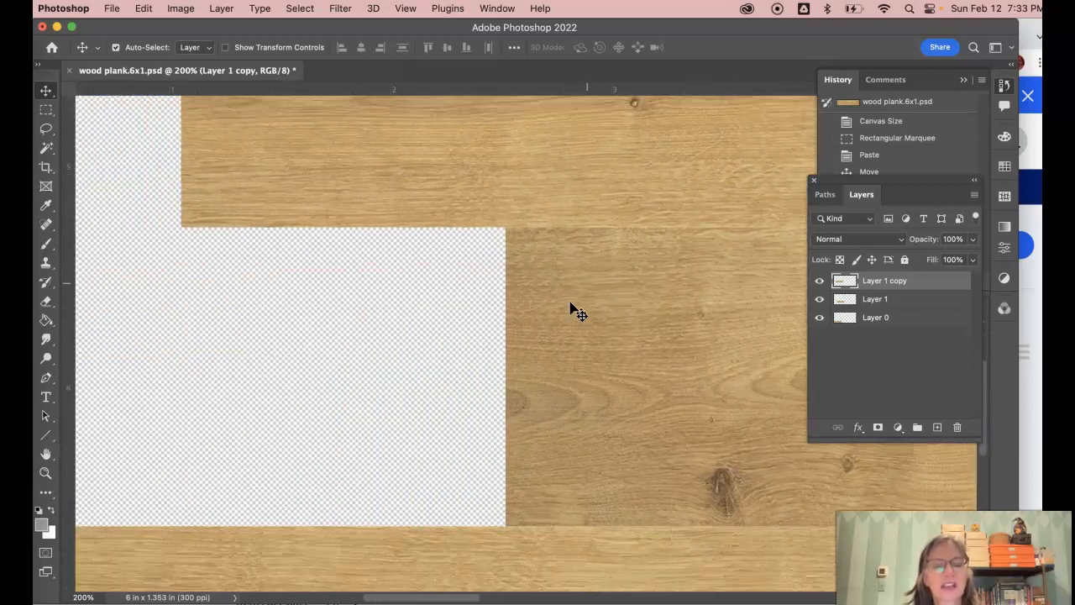
scroll(570, 310, "left", 2)
scroll(571, 310, "down", 2)
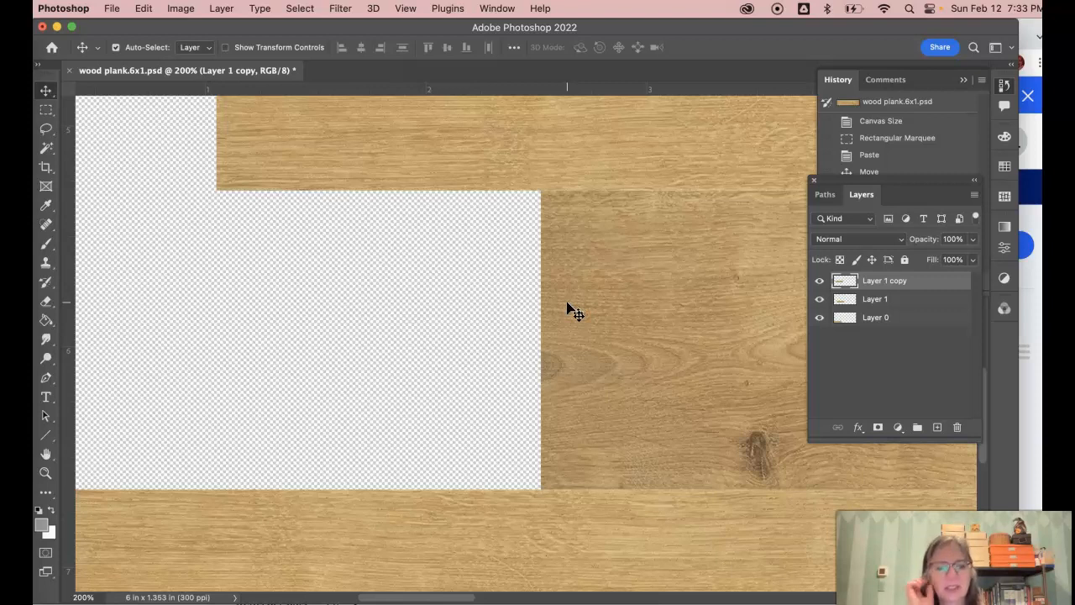
scroll(567, 311, "down", 3)
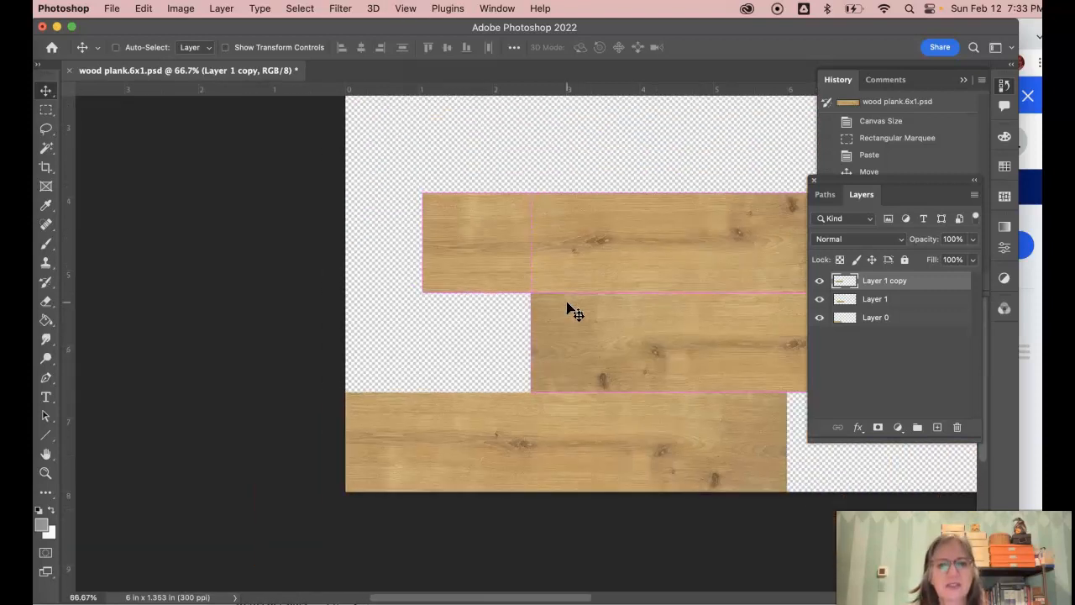
scroll(676, 271, "right", 2)
scroll(672, 269, "right", 5)
scroll(672, 268, "up", 1)
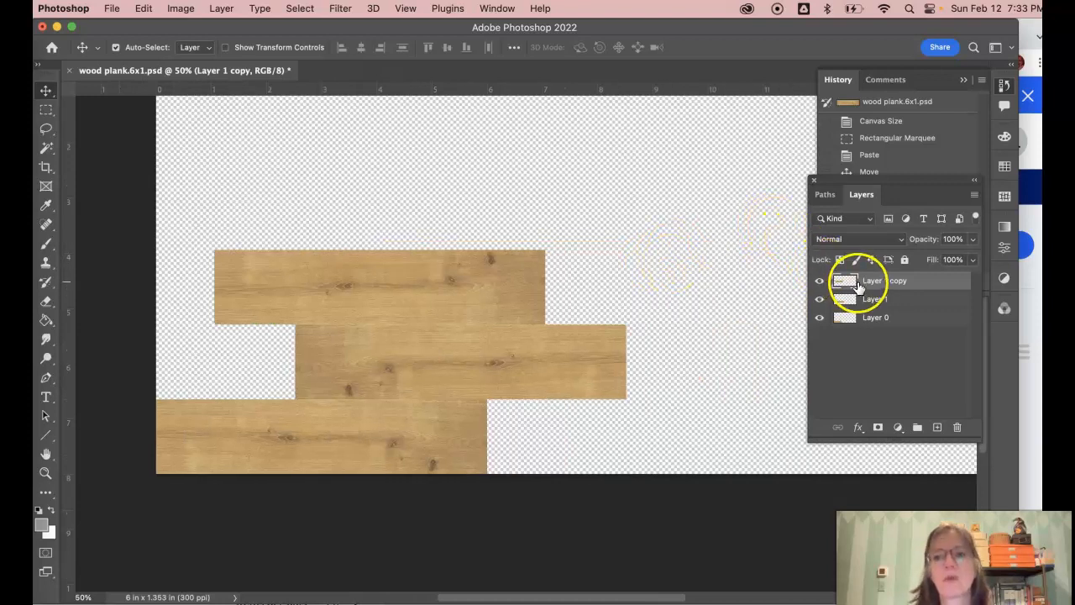
Step: Duplicate the bottom plank's layer, Layer 0, and place the copy in the third row against the right end of the existing plank
left_click(872, 318)
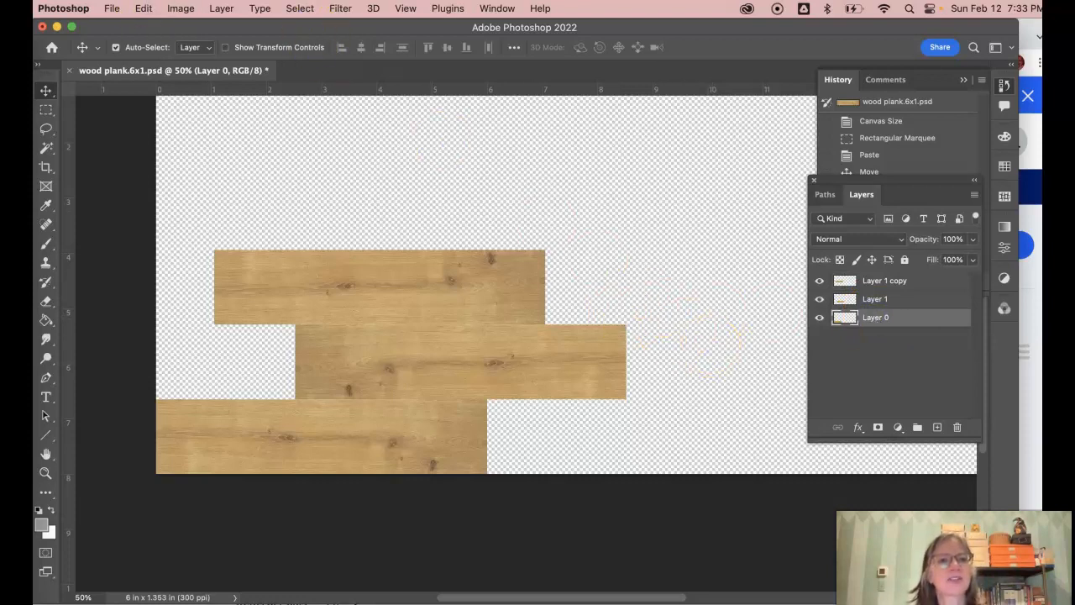
left_click(975, 197)
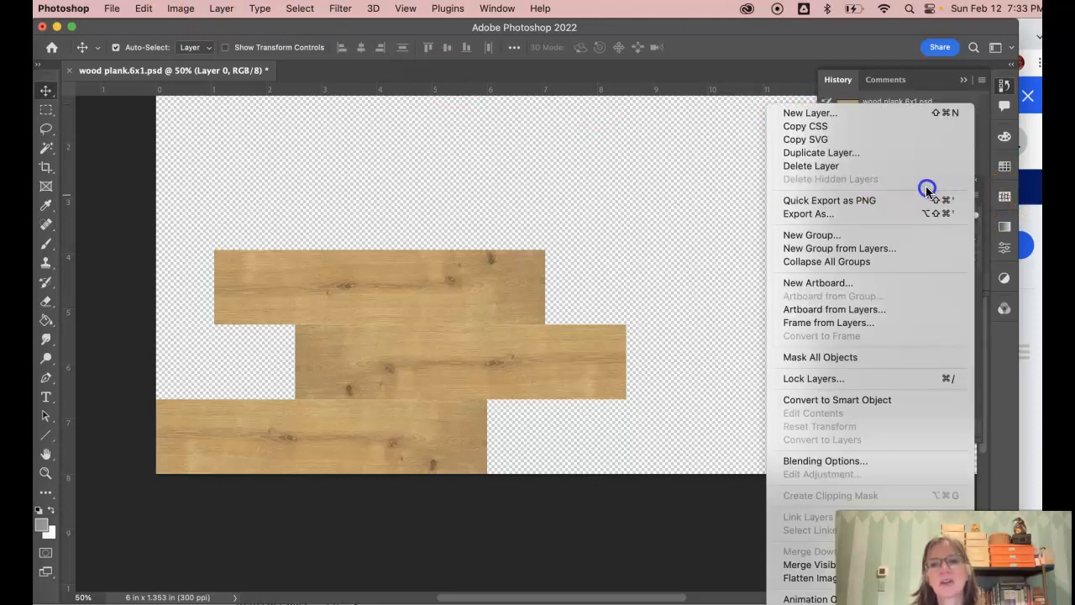
left_click(879, 153)
left_click(678, 290)
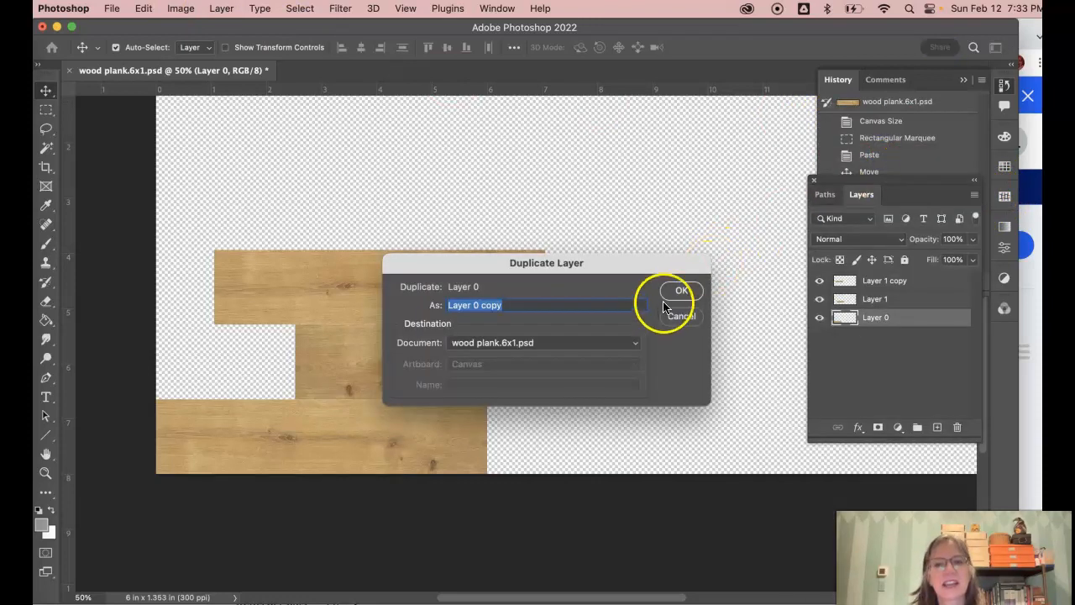
left_click_drag(269, 450, 660, 294)
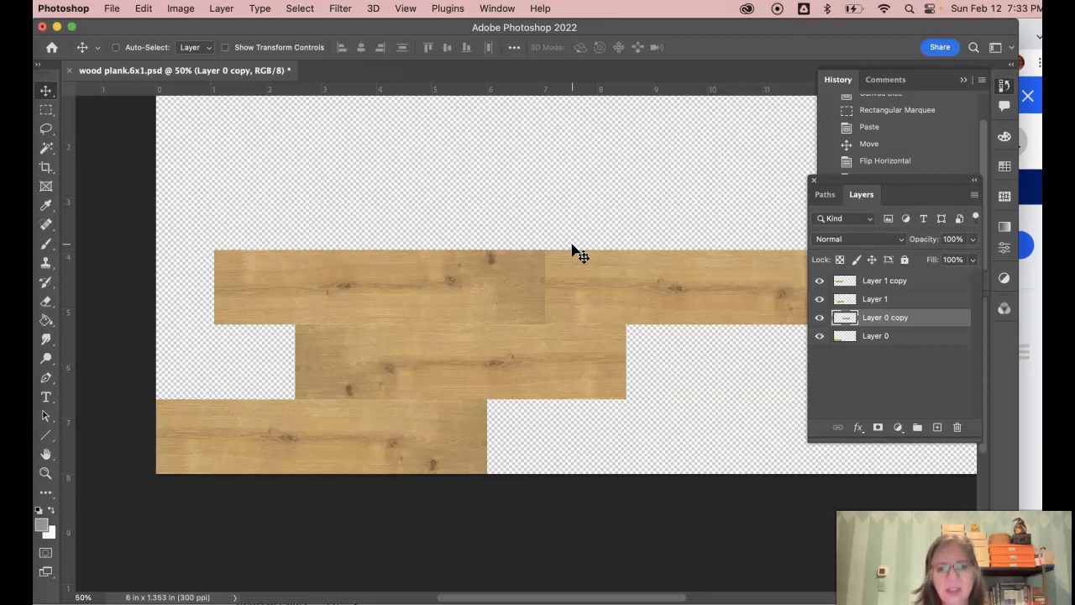
Step: Examine the end joint between the two third-row planks and their seam with the row below at 200%
key("super+equal")
key("super+equal")
key("super+equal")
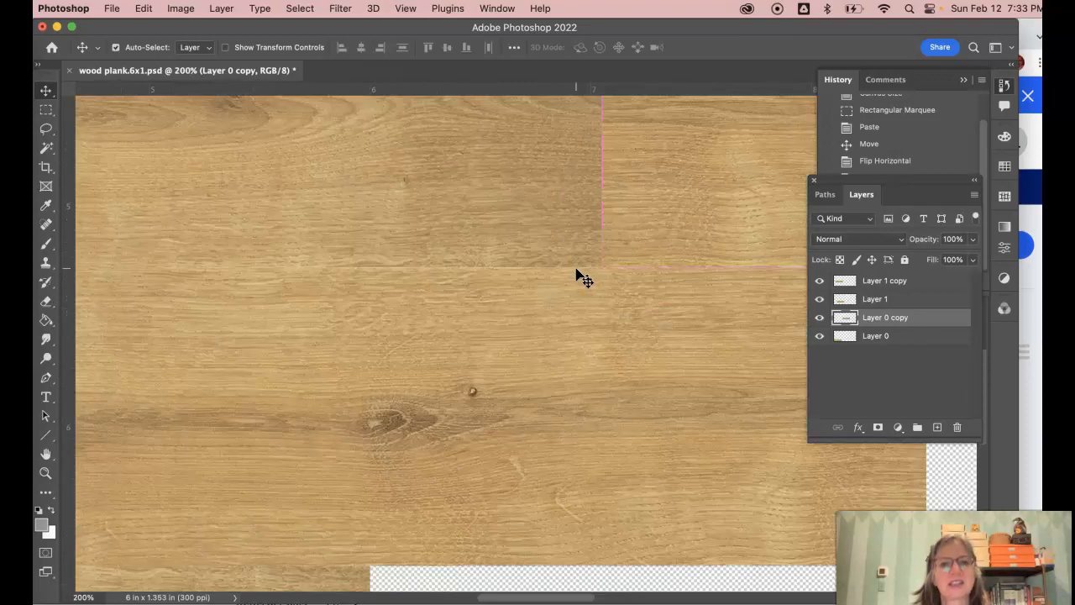
scroll(576, 271, "left", 7)
scroll(576, 270, "up", 5)
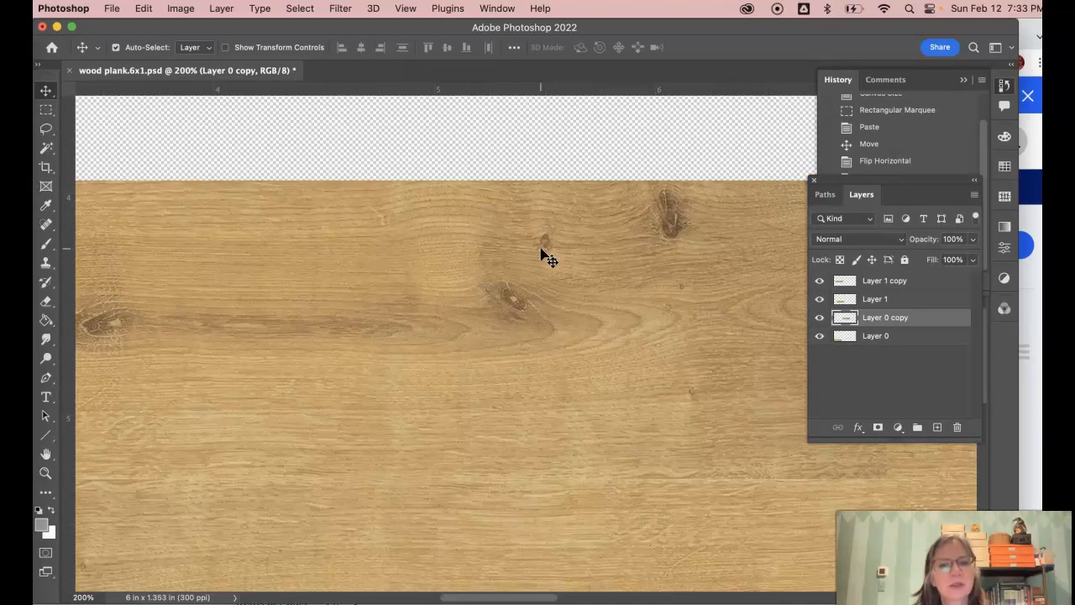
scroll(542, 252, "right", 14)
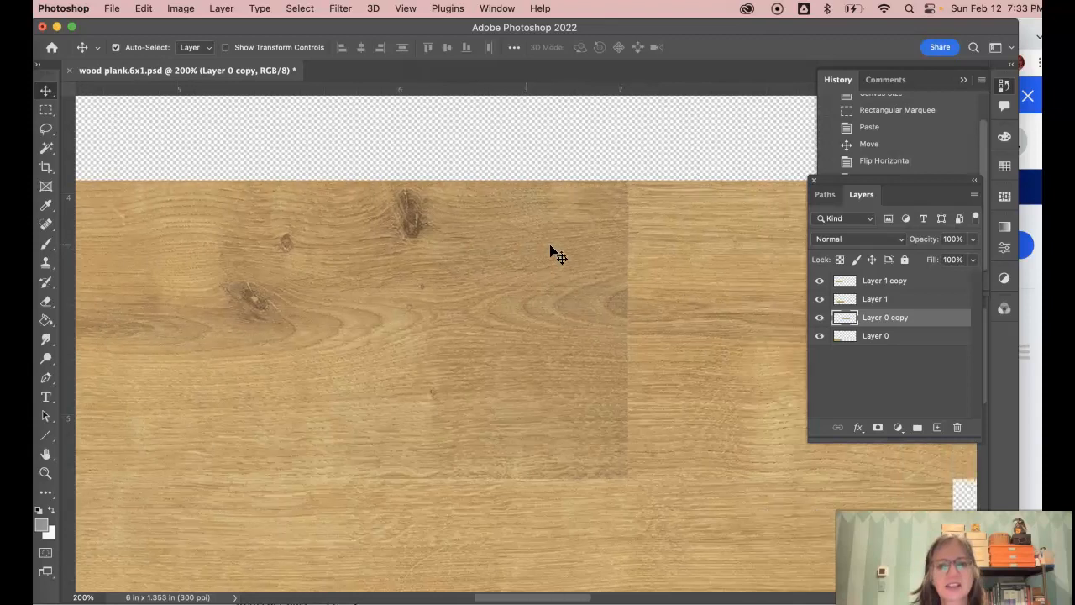
scroll(591, 252, "right", 1)
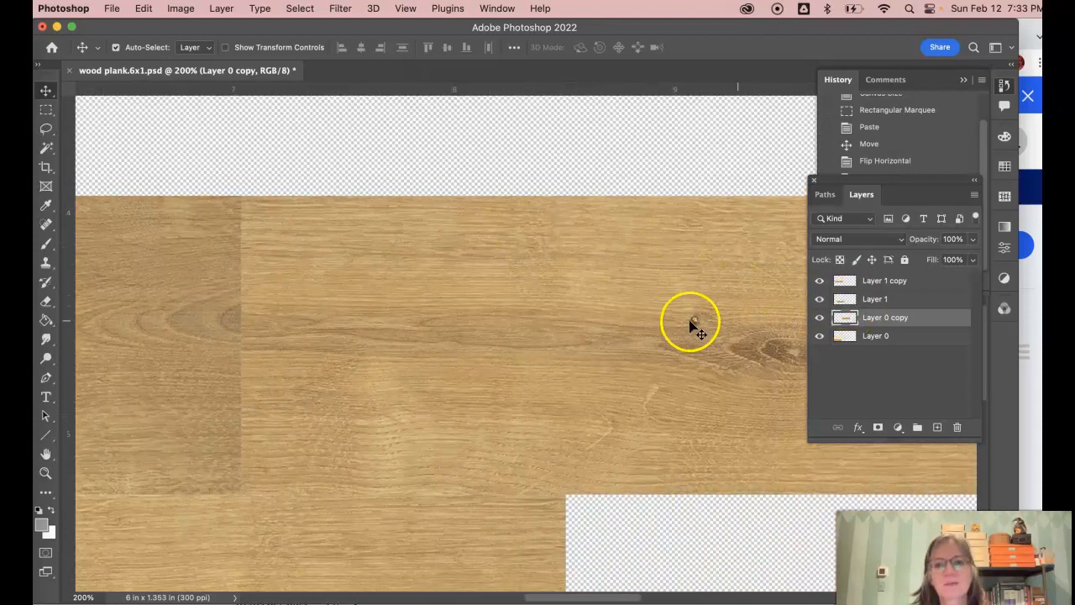
Step: Select planks in each of the three rows in turn to identify their layers, and examine the seams down to the bottom row
left_click(501, 518)
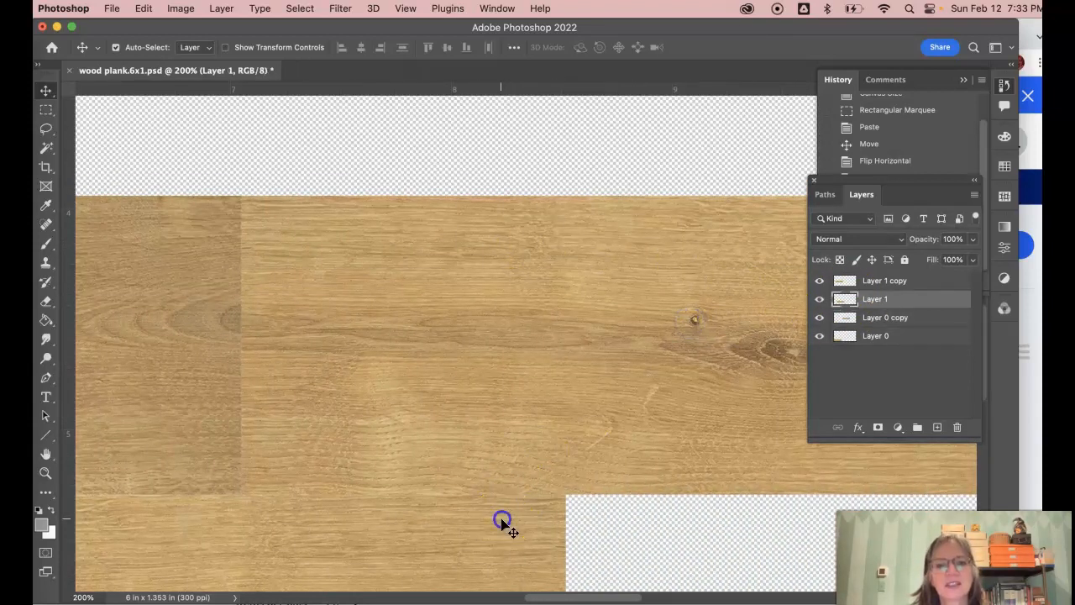
left_click(178, 327)
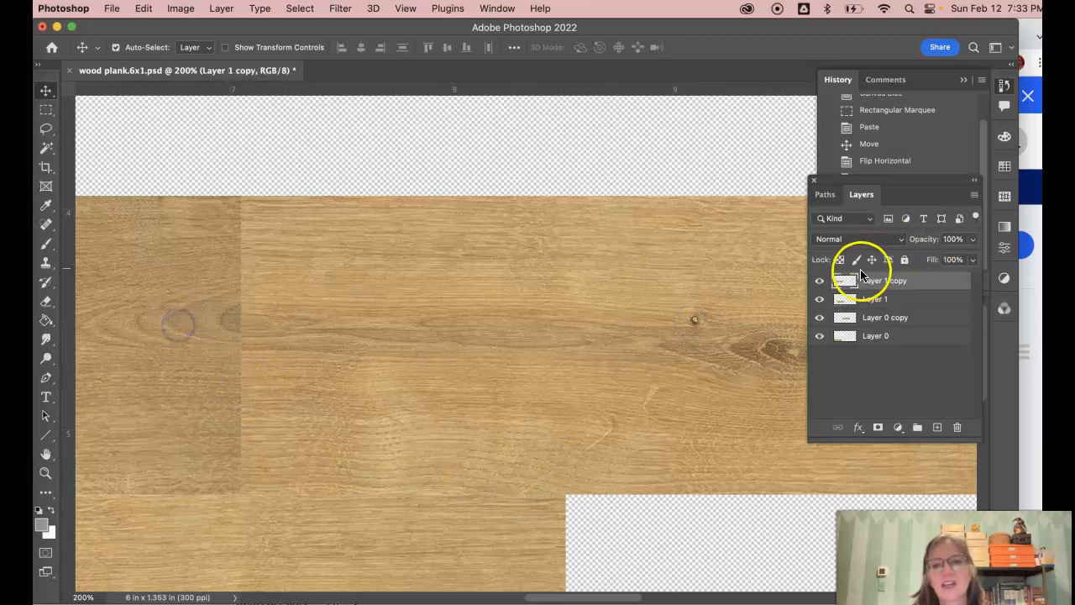
left_click(606, 393)
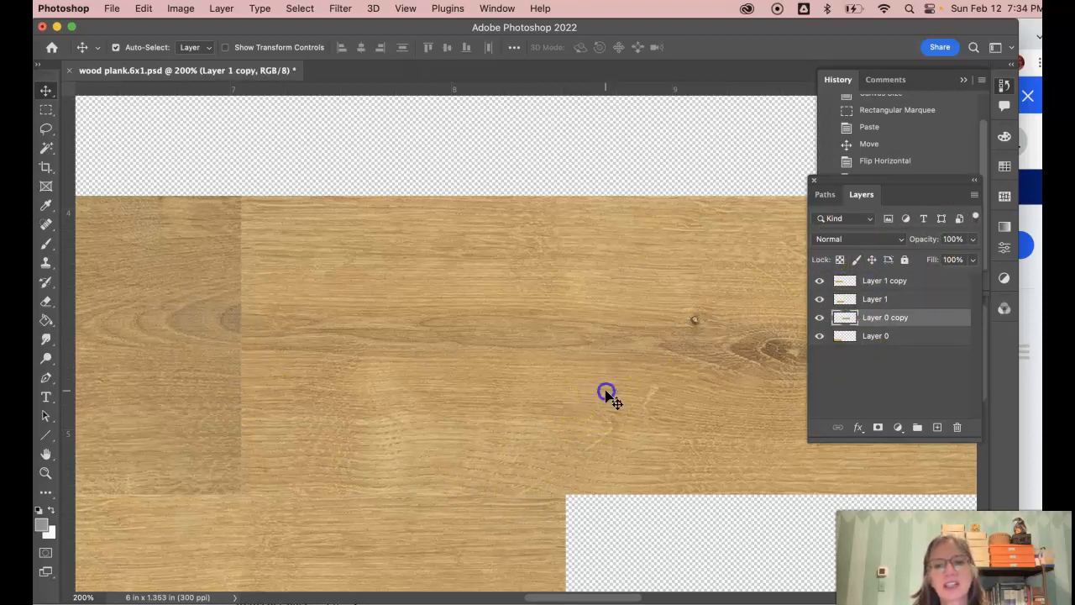
left_click(522, 540)
scroll(523, 542, "left", 8)
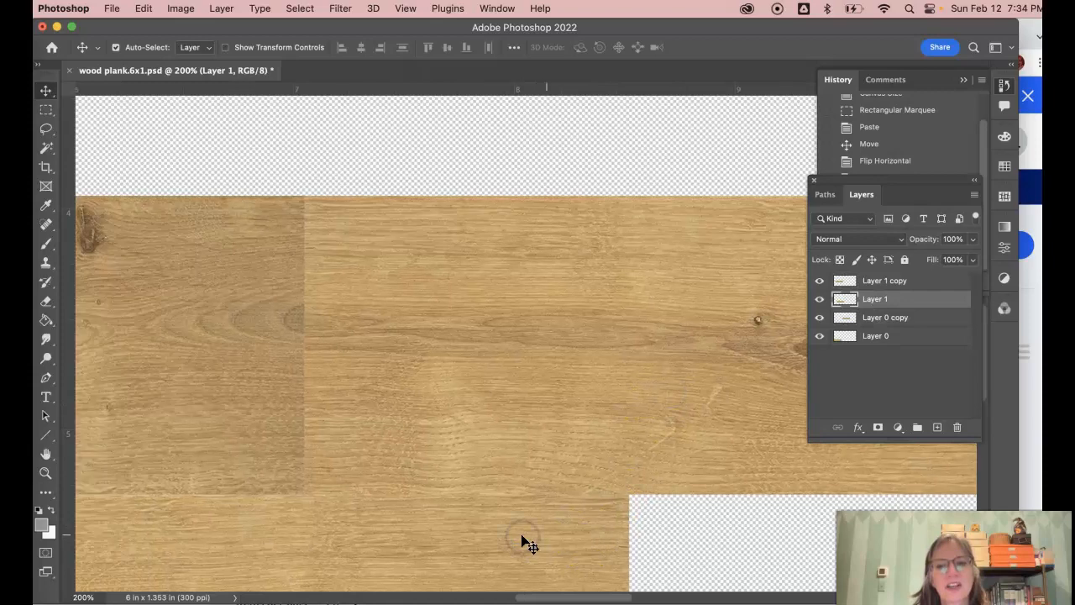
scroll(521, 540, "left", 8)
scroll(521, 540, "down", 3)
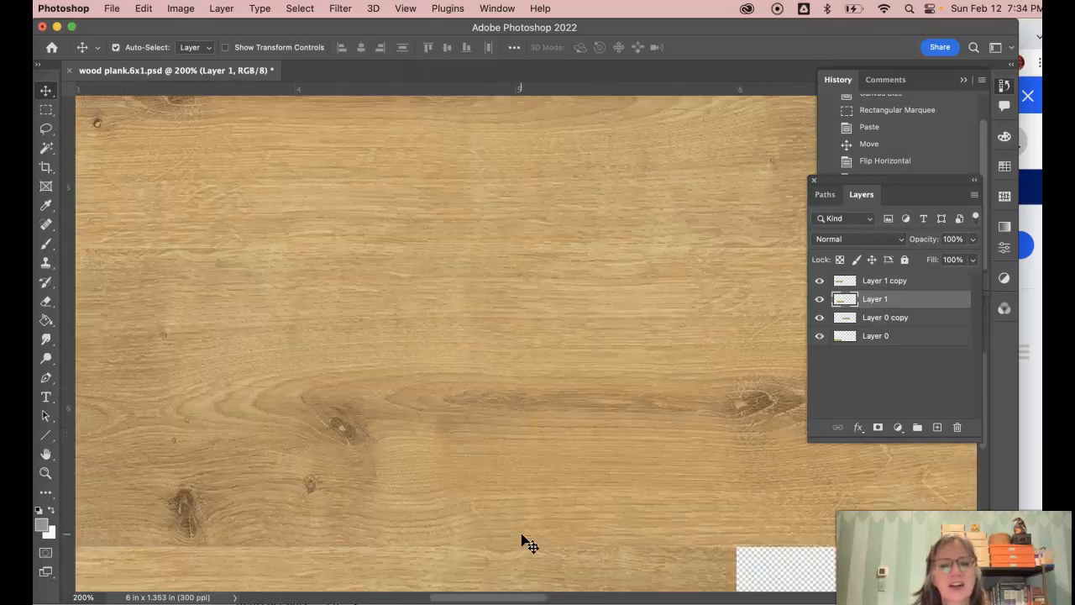
scroll(522, 538, "down", 4)
left_click(500, 504)
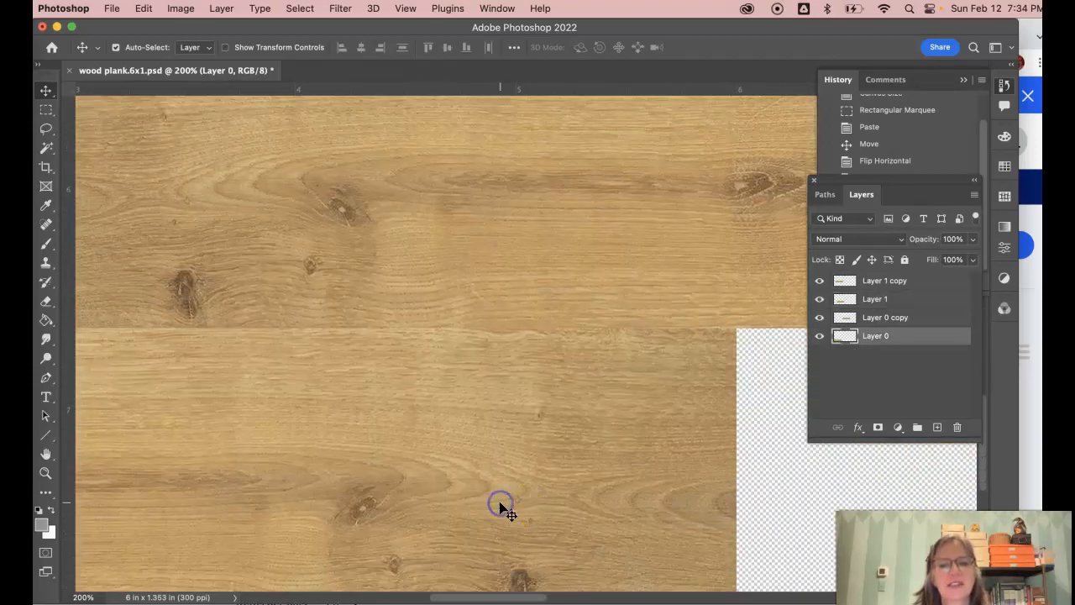
scroll(500, 506, "up", 3)
scroll(500, 506, "left", 3)
scroll(501, 509, "left", 3)
scroll(500, 508, "down", 1)
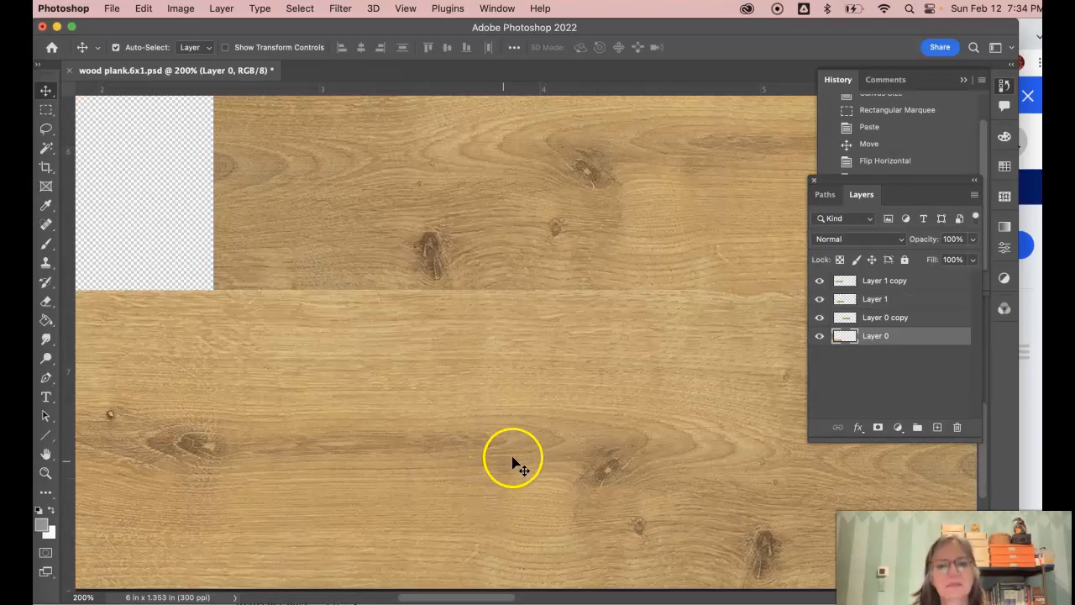
Step: Select the middle-row plank's layer, Layer 1, and set the Clone Stamp brush to 57 px size and 8% hardness
left_click(615, 137)
scroll(617, 140, "up", 5)
scroll(617, 139, "right", 4)
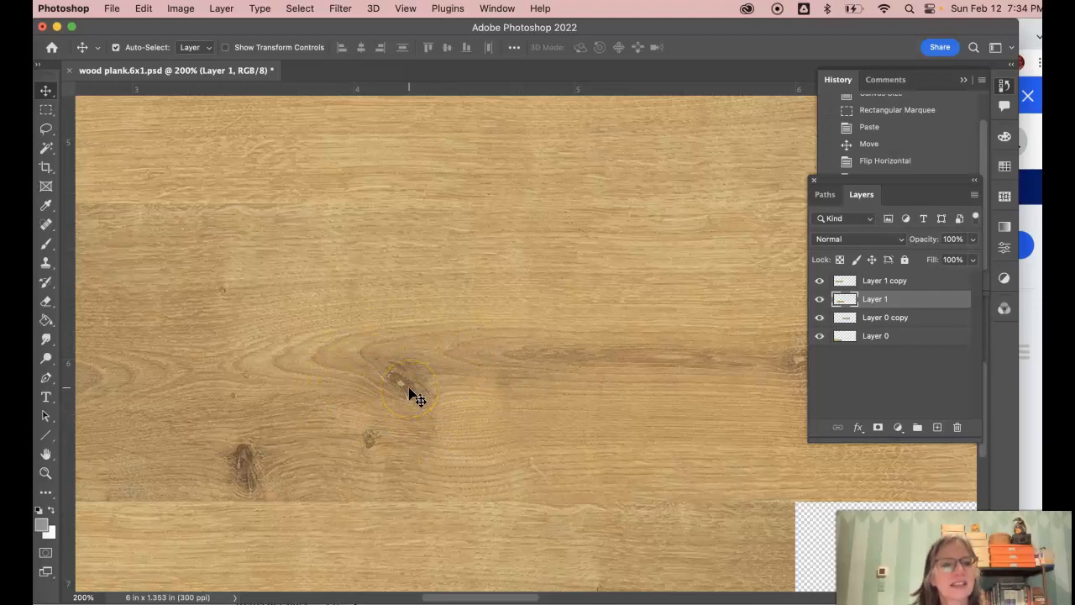
left_click(46, 266)
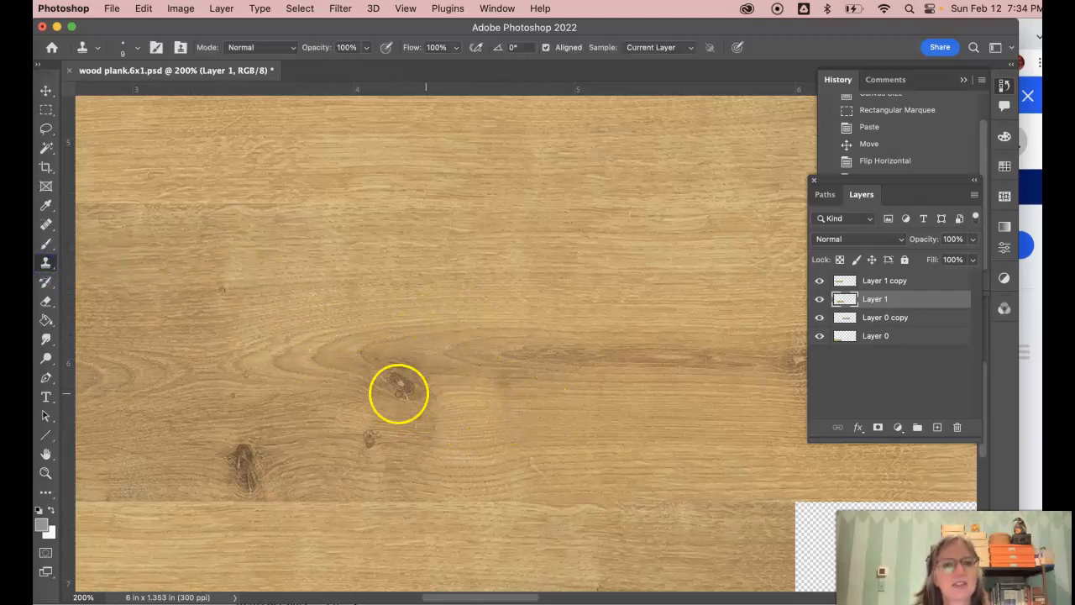
left_click(143, 8)
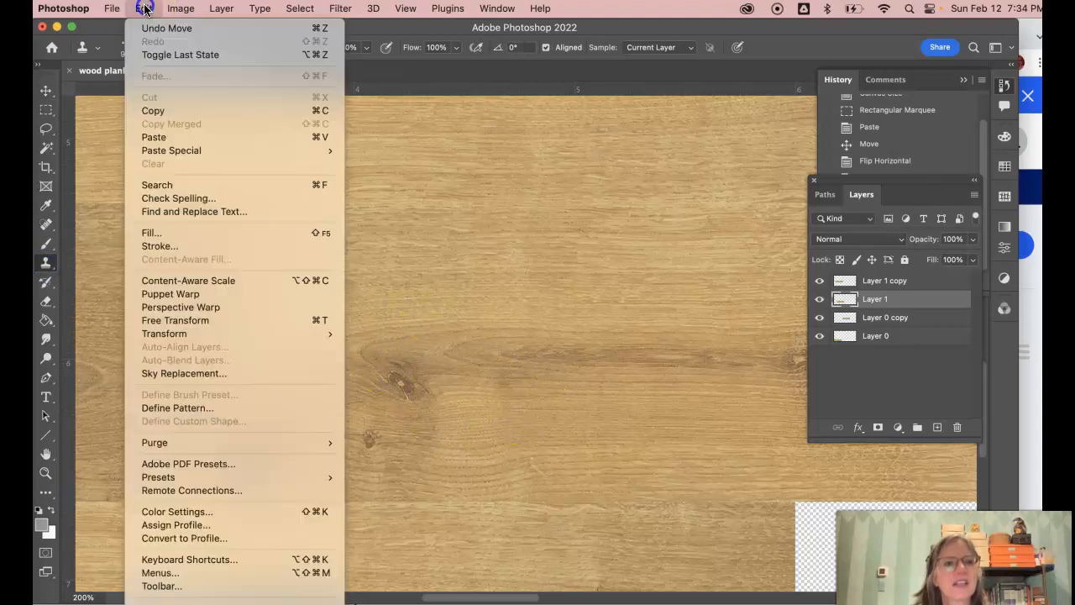
left_click(144, 9)
left_click(137, 48)
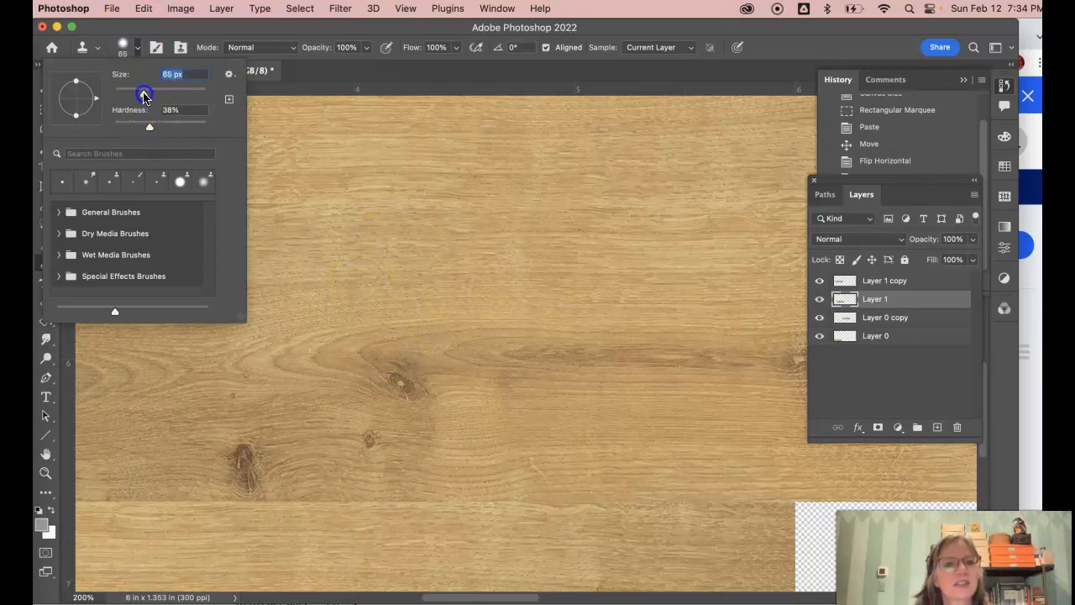
left_click_drag(139, 95, 139, 93)
left_click(152, 130)
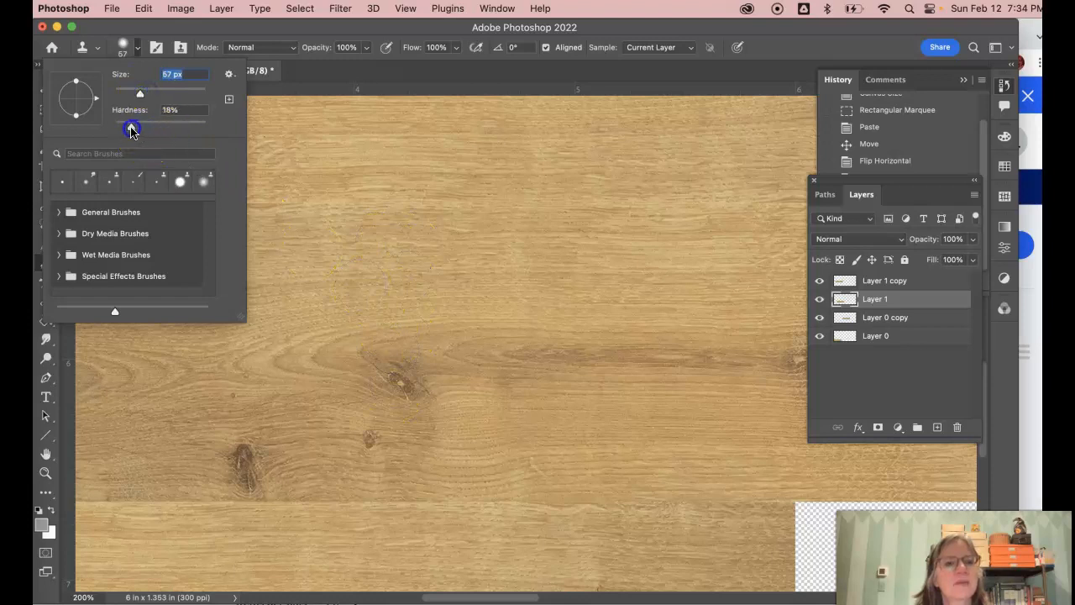
left_click_drag(121, 129, 122, 127)
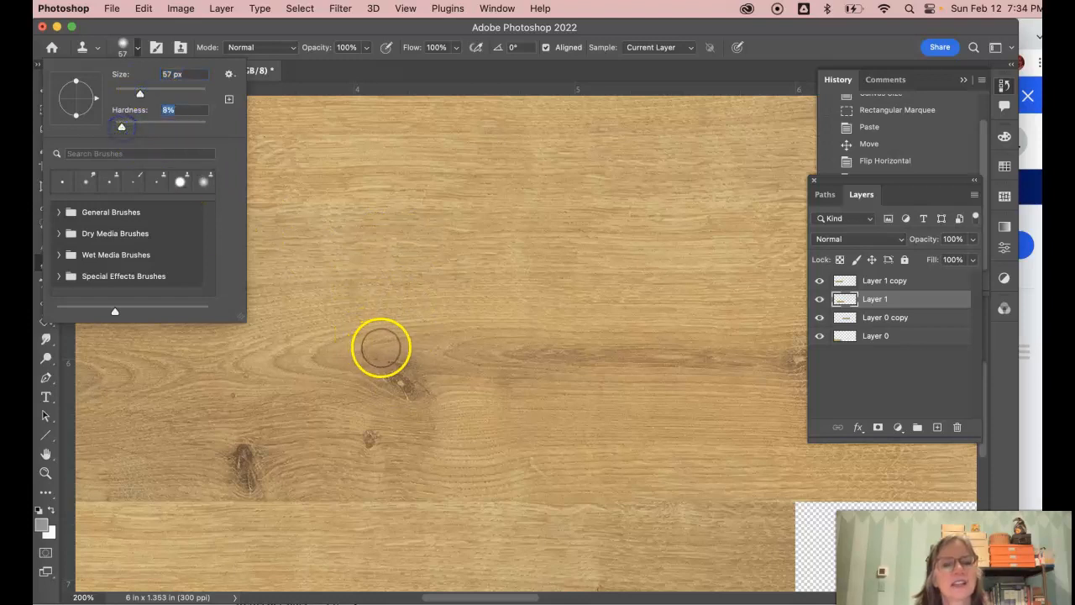
Step: Sample clean wood grain on the middle-row plank and clone it over the two knots near its centre on Layer 1
left_click(403, 394, "alt")
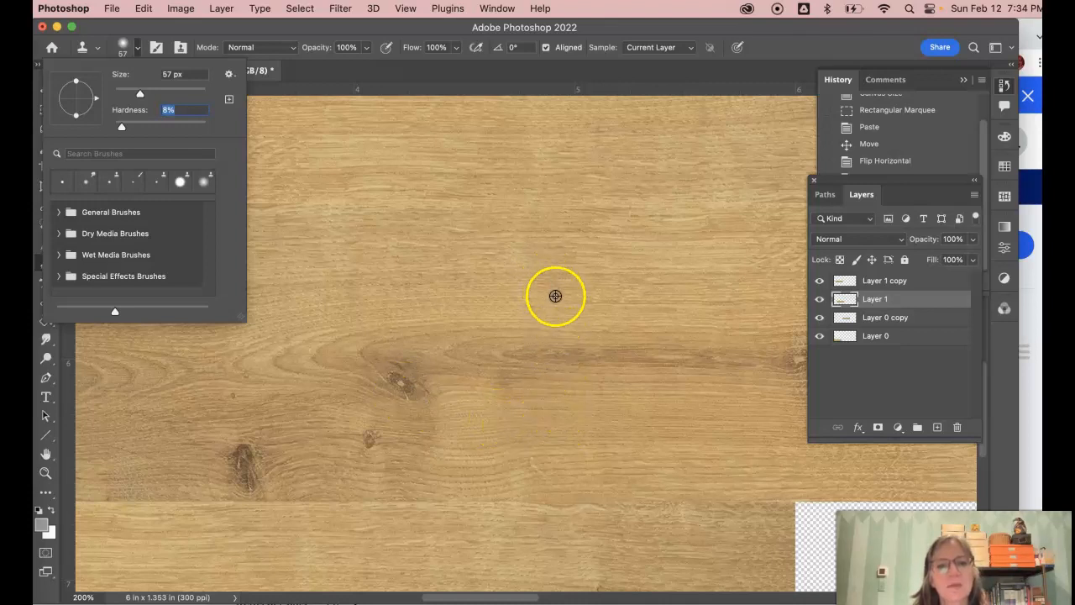
left_click(547, 220)
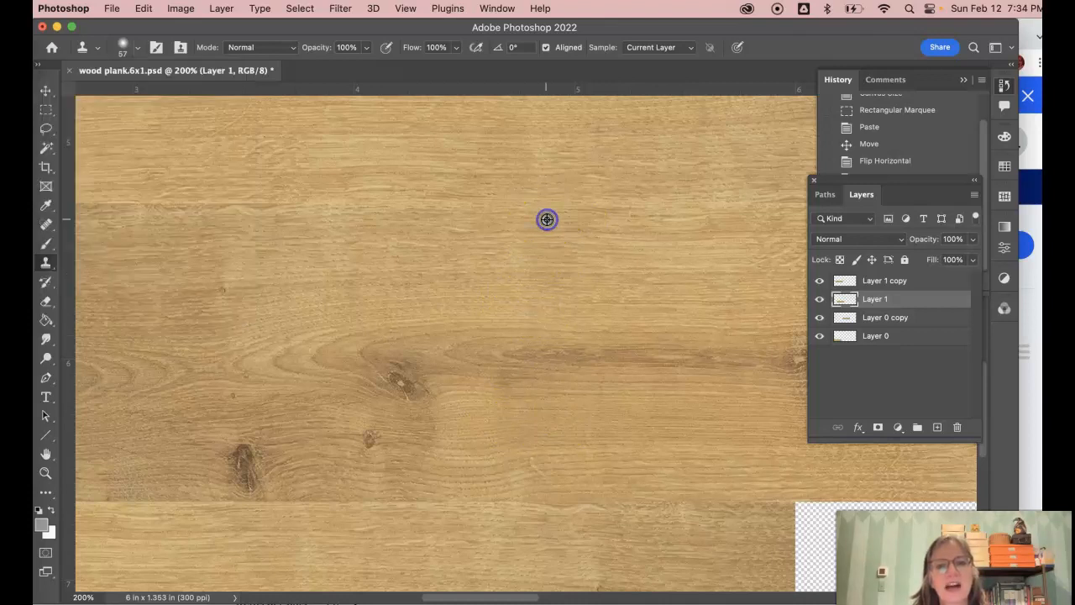
left_click(547, 219, "alt")
mouse_move(489, 262)
left_mouse_down()
mouse_move(463, 316)
mouse_move(439, 476)
mouse_move(417, 389)
mouse_move(328, 364)
mouse_move(433, 362)
mouse_move(331, 367)
mouse_move(403, 391)
mouse_move(443, 390)
mouse_move(326, 394)
mouse_move(346, 398)
mouse_move(486, 397)
mouse_move(515, 384)
mouse_move(306, 386)
mouse_move(304, 401)
mouse_move(456, 400)
mouse_move(455, 413)
mouse_move(341, 425)
mouse_move(401, 428)
mouse_move(372, 381)
left_mouse_up()
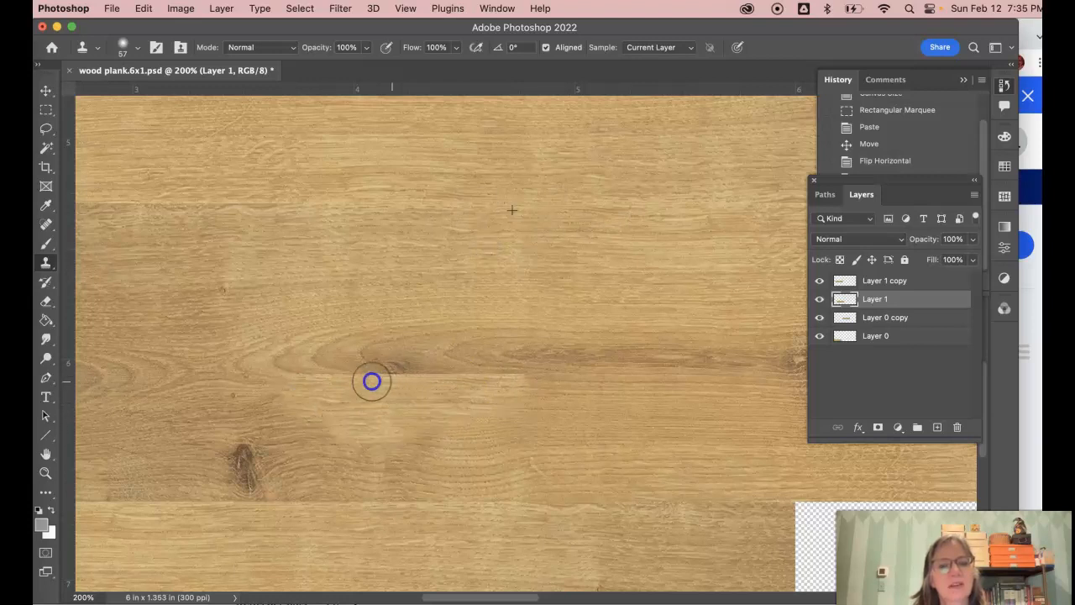
mouse_move(446, 382)
left_mouse_down()
mouse_move(475, 407)
mouse_move(372, 437)
mouse_move(232, 429)
mouse_move(236, 408)
mouse_move(261, 395)
mouse_move(344, 386)
mouse_move(432, 384)
mouse_move(595, 412)
mouse_move(676, 370)
mouse_move(473, 379)
left_mouse_up()
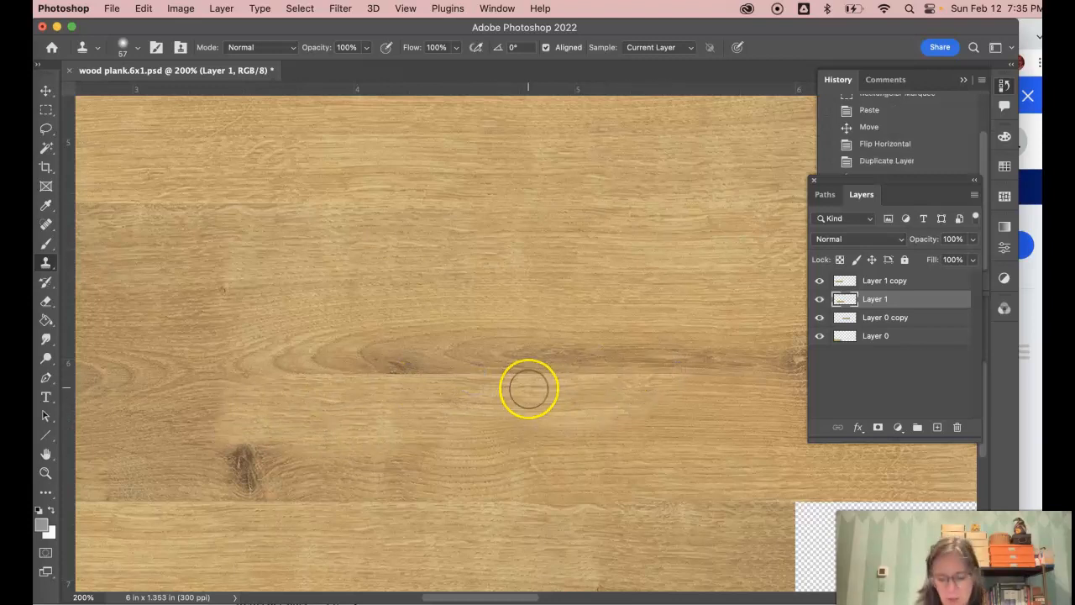
scroll(529, 391, "down", 3)
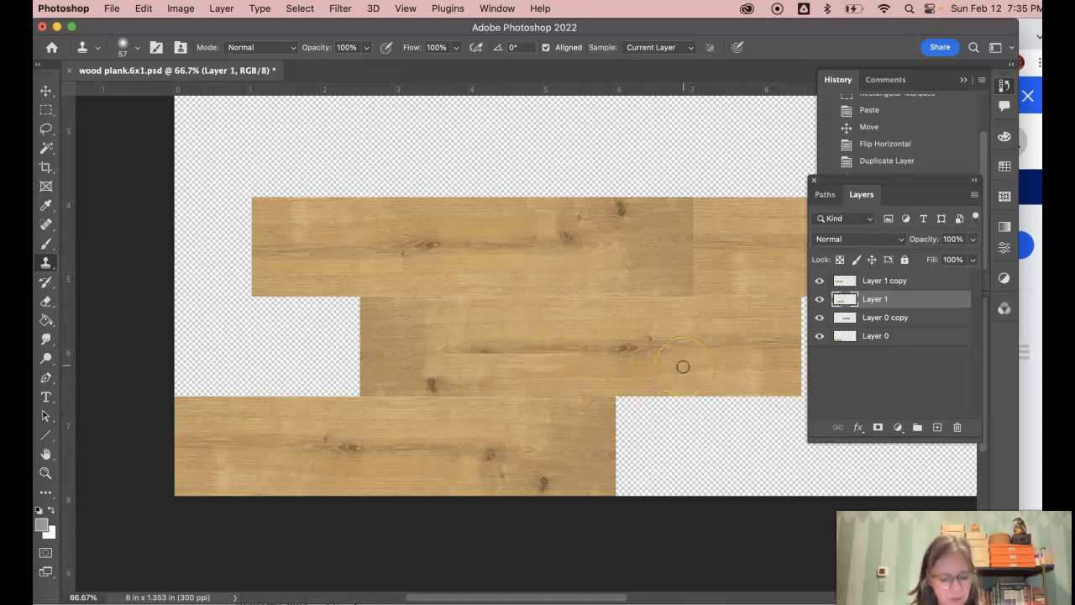
Step: Revert the document to the last Move state to undo the Clone Stamp work on the middle-row plank
left_click(1000, 92)
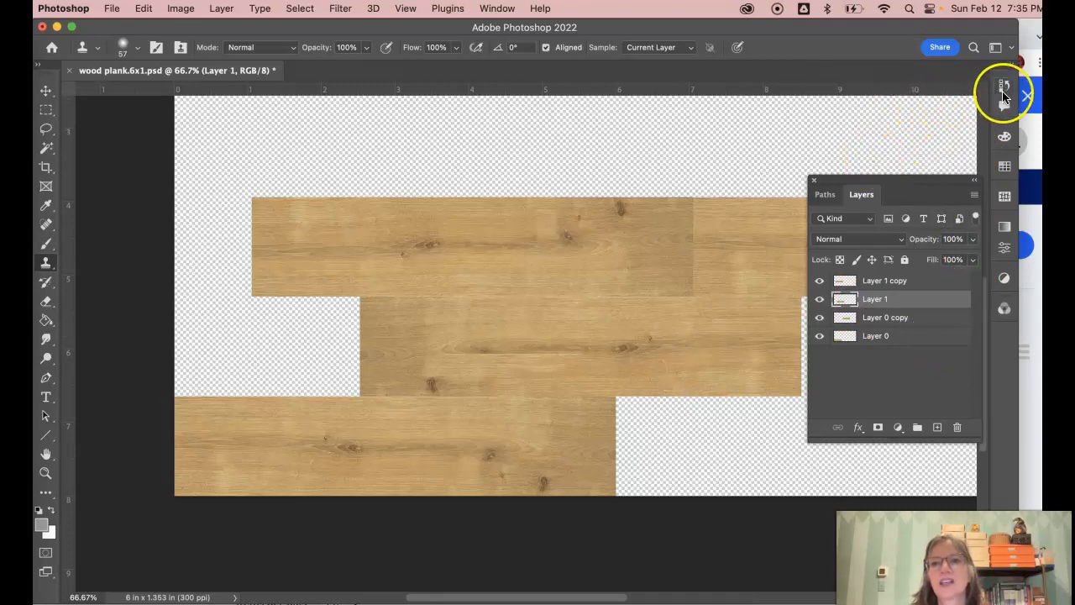
left_click(1000, 91)
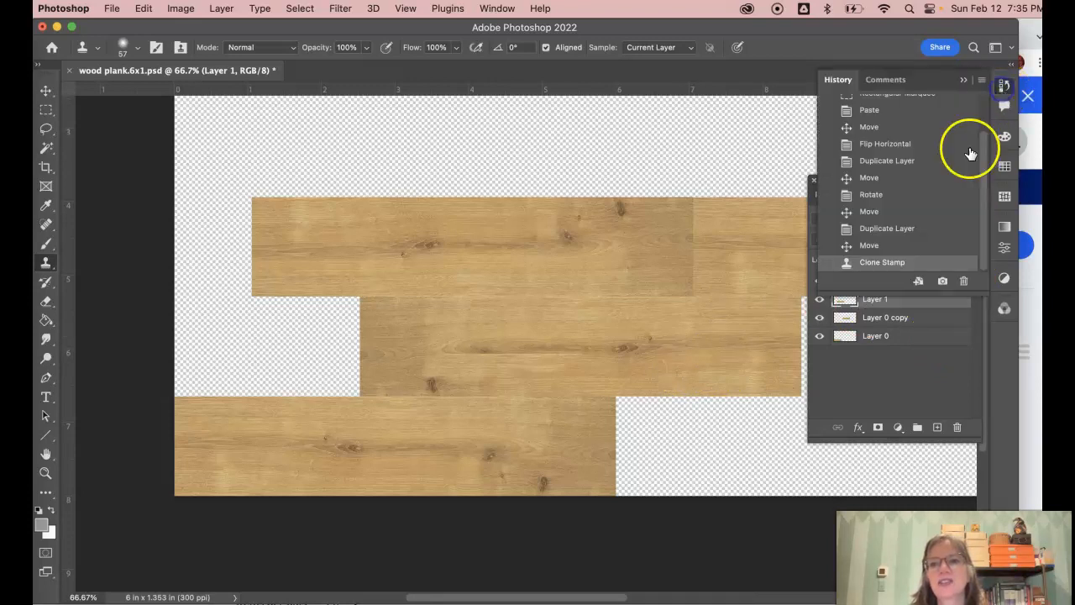
left_click(872, 236)
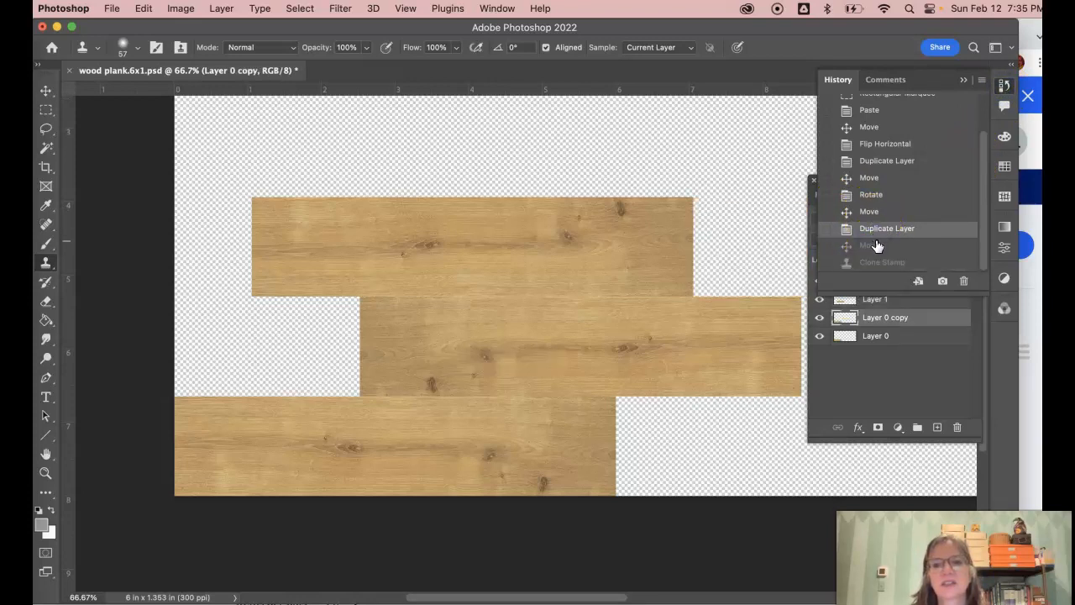
left_click(874, 245)
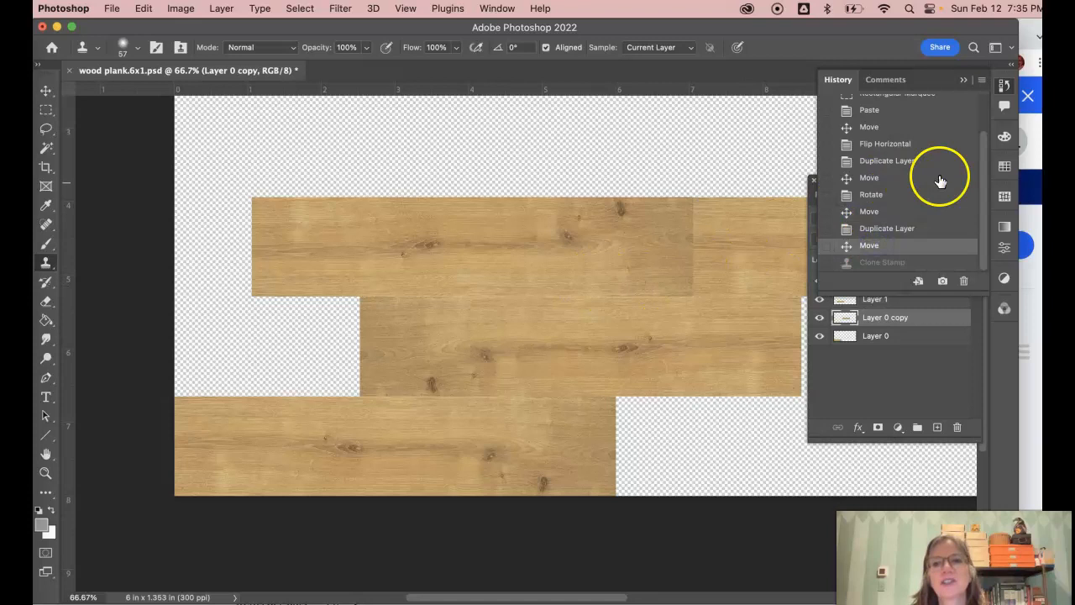
left_click(963, 79)
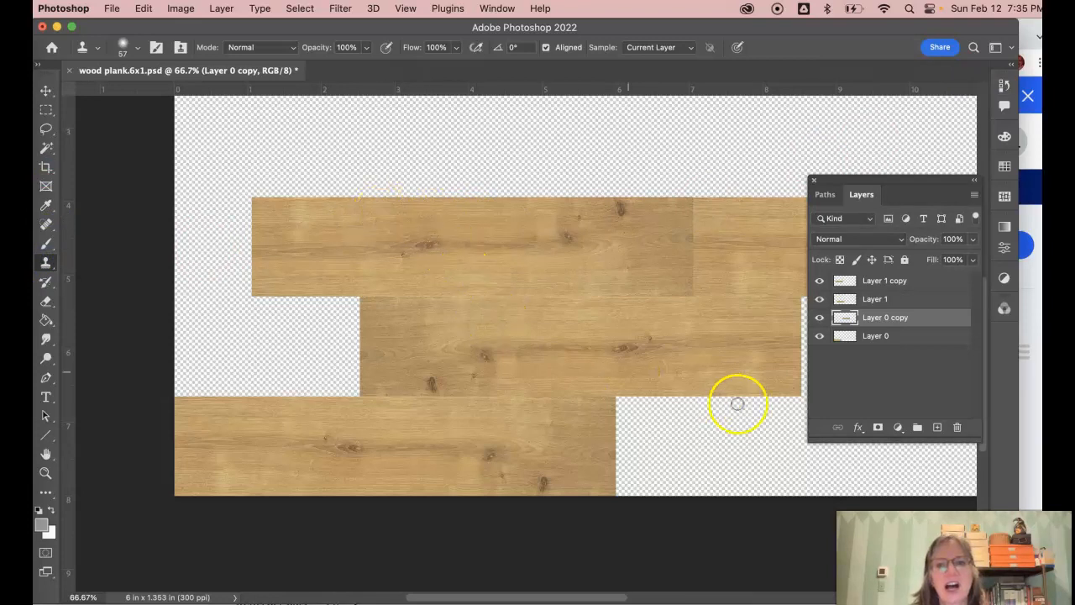
Step: Clone wood grain from Layer 1 copy onto the transparent area above the upper row as a trial
left_click(873, 280)
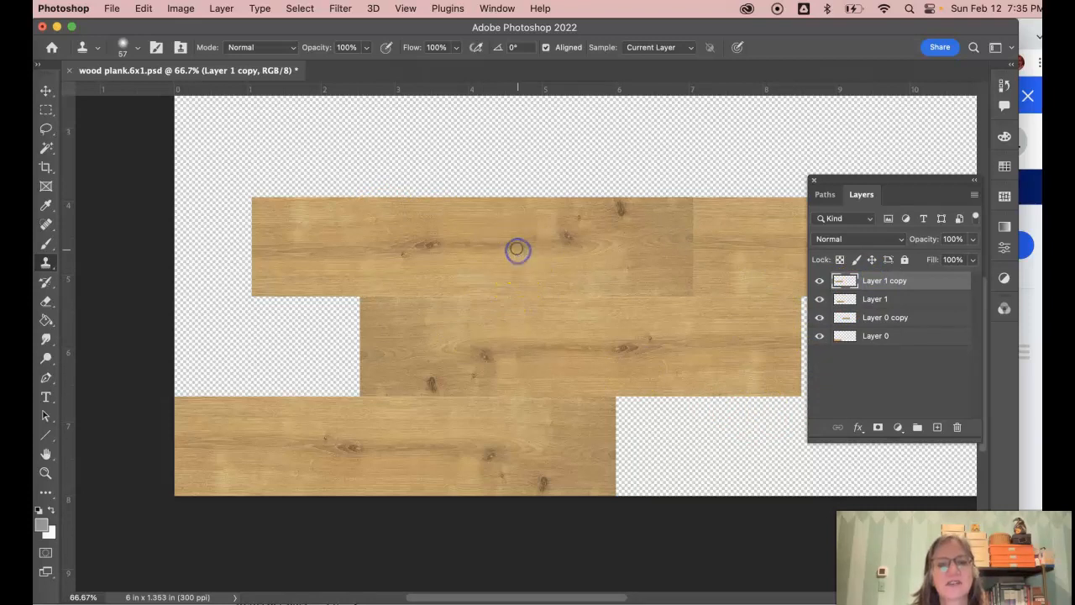
mouse_move(470, 153)
left_mouse_down()
mouse_move(583, 162)
mouse_move(416, 158)
mouse_move(555, 183)
mouse_move(408, 184)
mouse_move(520, 205)
mouse_move(434, 197)
mouse_move(520, 191)
mouse_move(481, 180)
mouse_move(556, 166)
mouse_move(461, 148)
mouse_move(494, 131)
mouse_move(603, 124)
mouse_move(428, 122)
mouse_move(606, 110)
mouse_move(462, 104)
left_mouse_up()
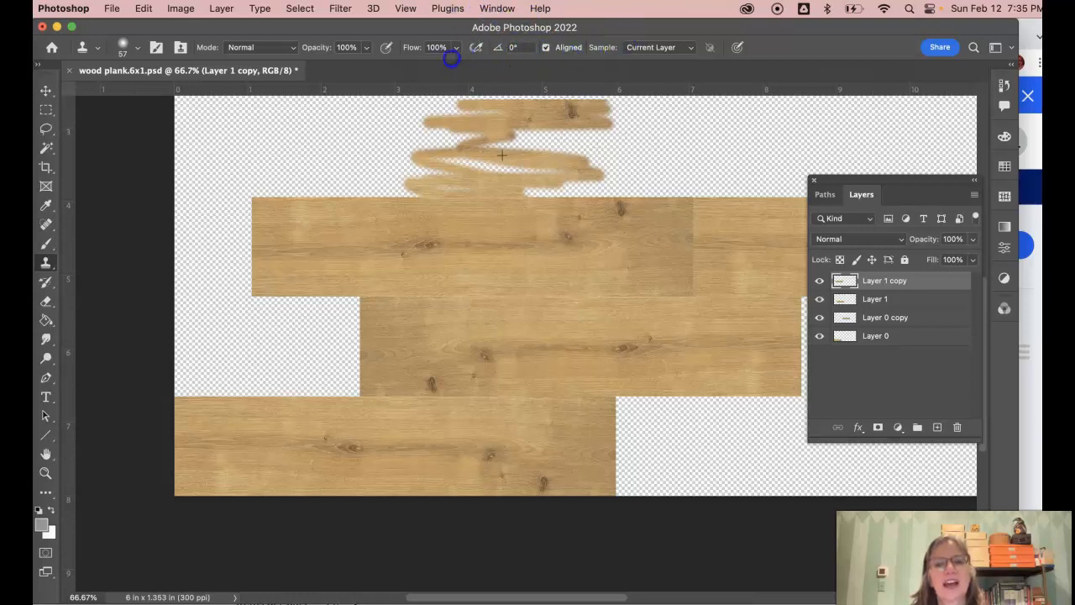
mouse_move(472, 124)
left_mouse_down()
mouse_move(506, 180)
mouse_move(500, 154)
mouse_move(541, 108)
left_mouse_up()
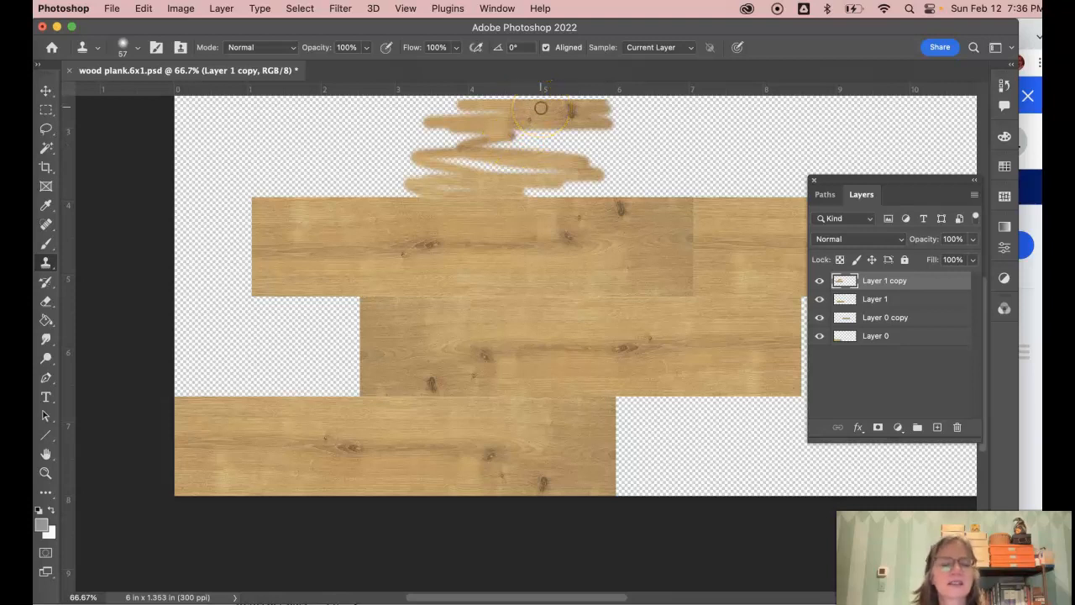
Step: Delete the stray cloned strokes above the upper row using a rectangular selection, and clear the selection
left_click(46, 109)
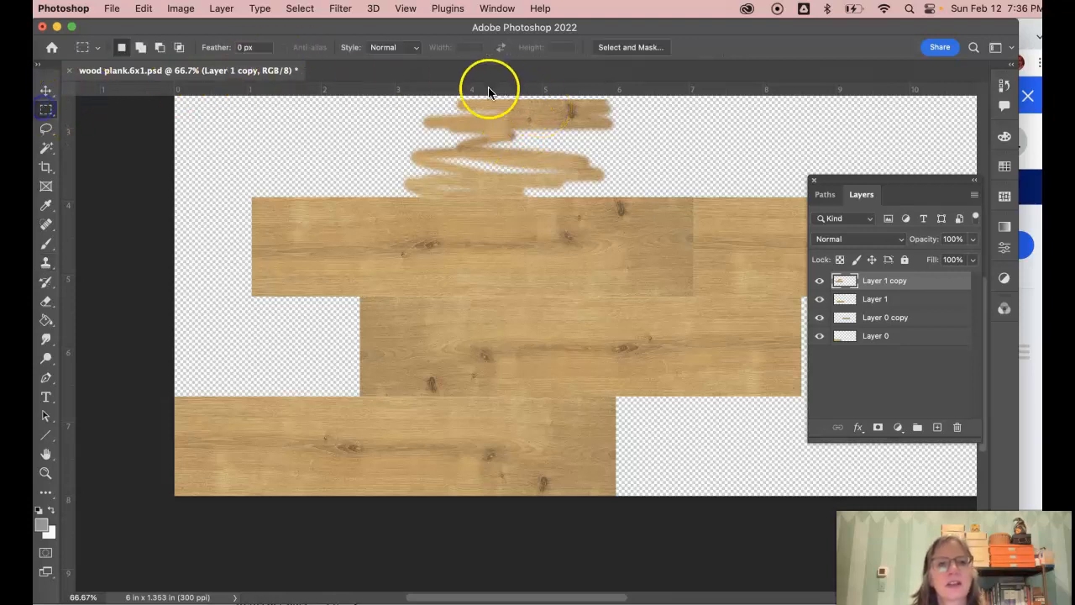
left_click_drag(372, 97, 635, 199)
key("Delete")
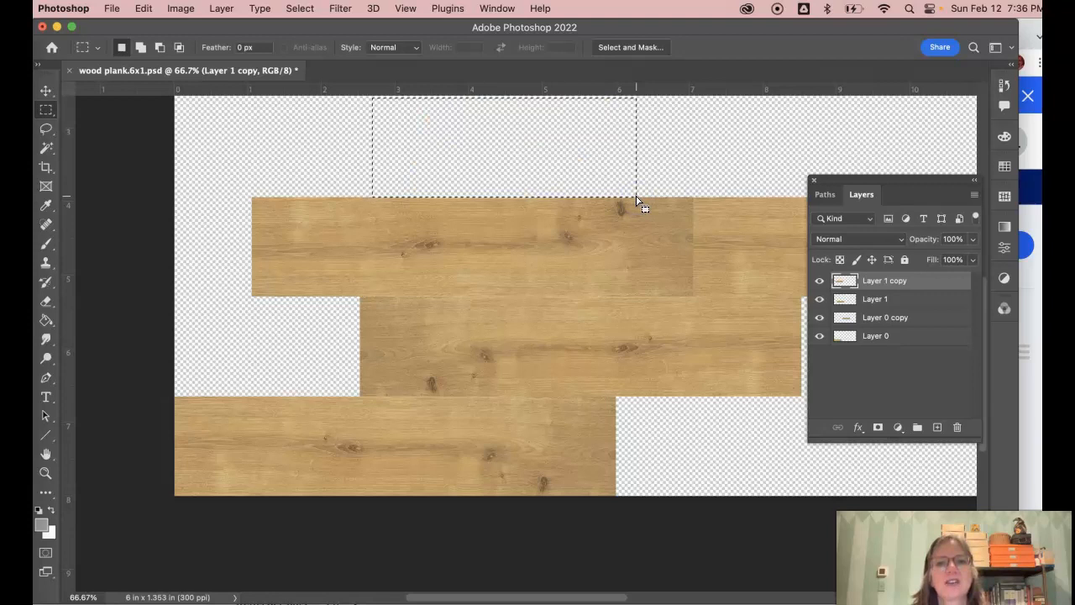
left_click_drag(619, 153, 613, 151)
left_click(47, 110)
left_click(46, 130)
left_click(523, 218)
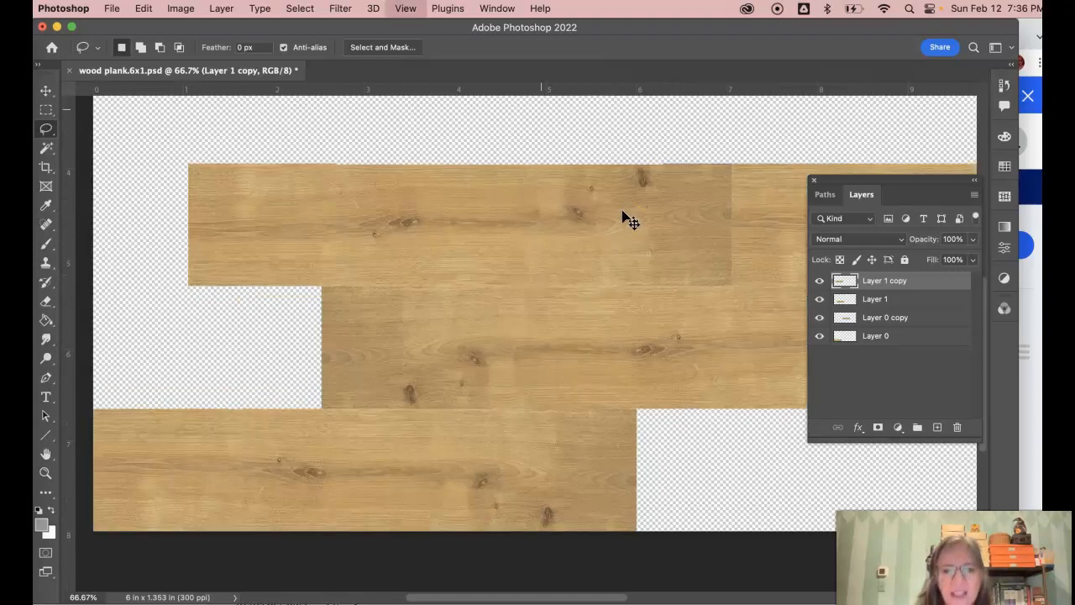
Step: Isolate the upper-row plank by hiding Layer 1, Layer 0 copy and Layer 0, leaving only Layer 1 copy visible
key("super+equal")
key("super+equal")
scroll(623, 217, "up", 3)
scroll(623, 219, "up", 2)
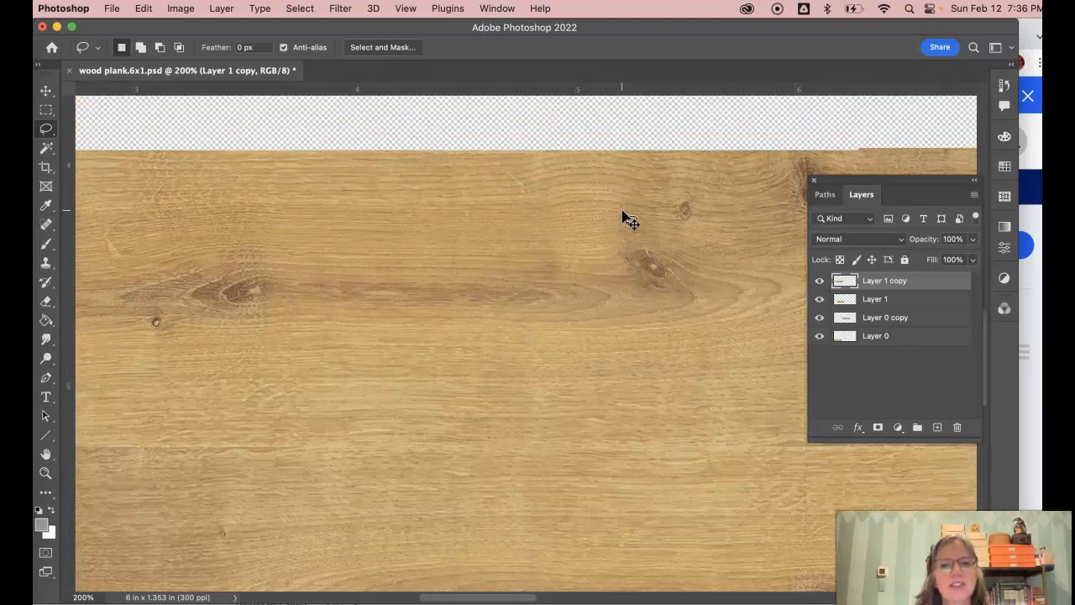
left_click(819, 298)
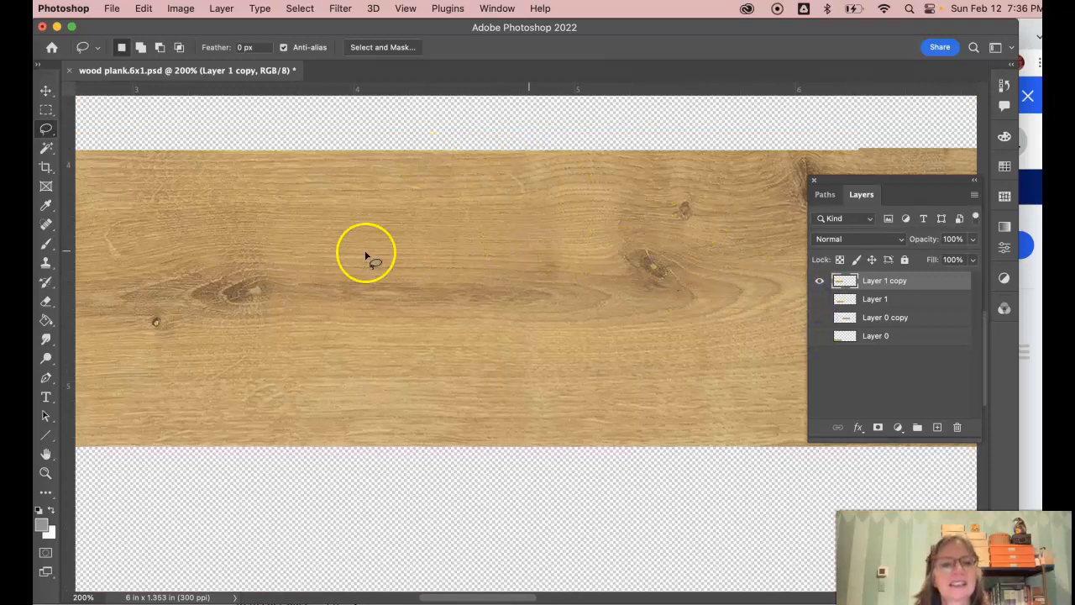
Step: Clone clean grain from the lower part of the Layer 1 copy plank over its left-hand knots and dark central streak
left_click(47, 263)
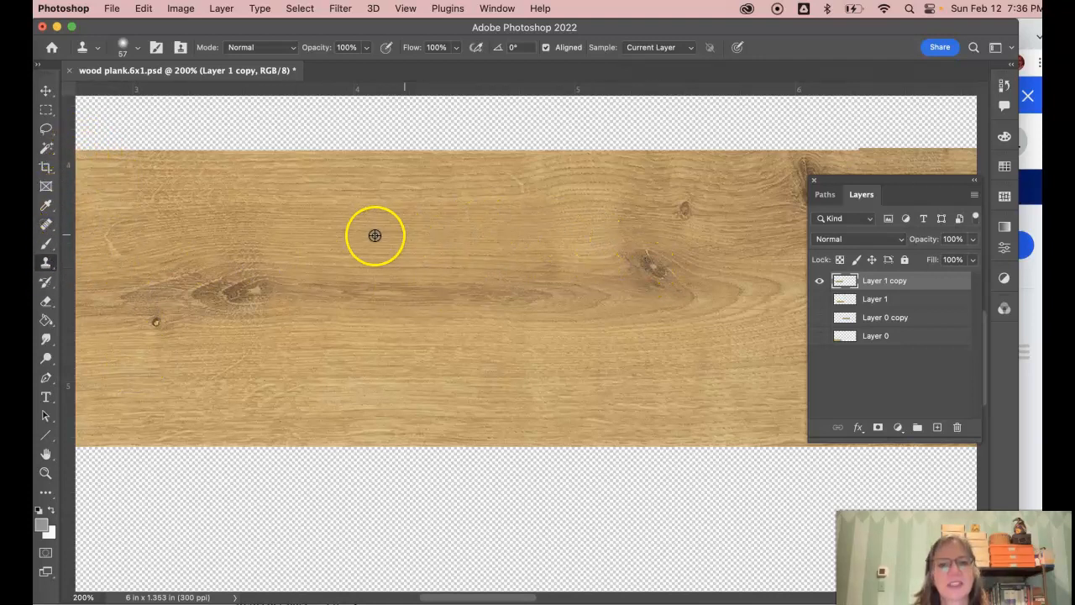
left_click(351, 382, "alt")
mouse_move(259, 305)
left_mouse_down()
mouse_move(222, 289)
mouse_move(262, 285)
mouse_move(193, 283)
mouse_move(188, 307)
mouse_move(152, 318)
mouse_move(139, 306)
mouse_move(160, 296)
mouse_move(146, 294)
mouse_move(216, 309)
mouse_move(311, 281)
mouse_move(491, 289)
left_mouse_up()
left_click_drag(217, 279, 125, 283)
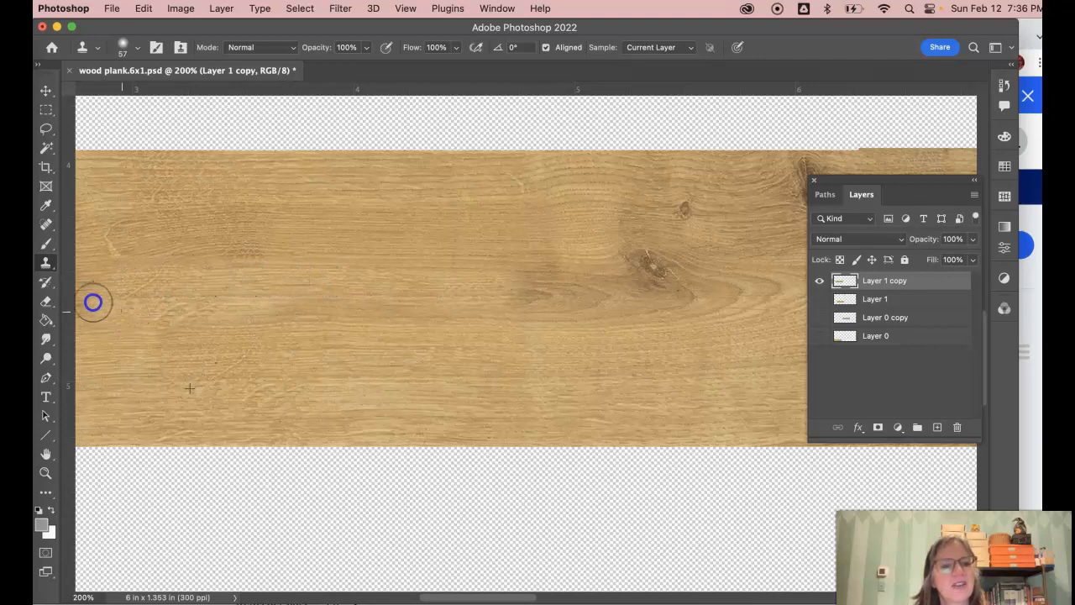
scroll(125, 294, "left", 5)
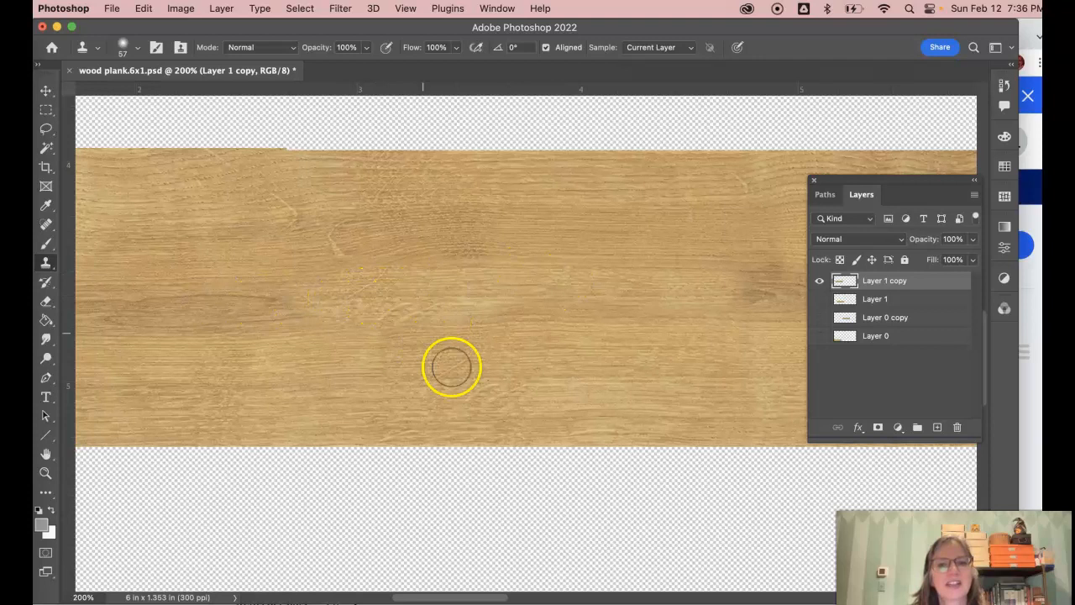
Step: Clone surrounding grain over the remaining large knots in the right half of the Layer 1 copy plank
scroll(466, 285, "right", 8)
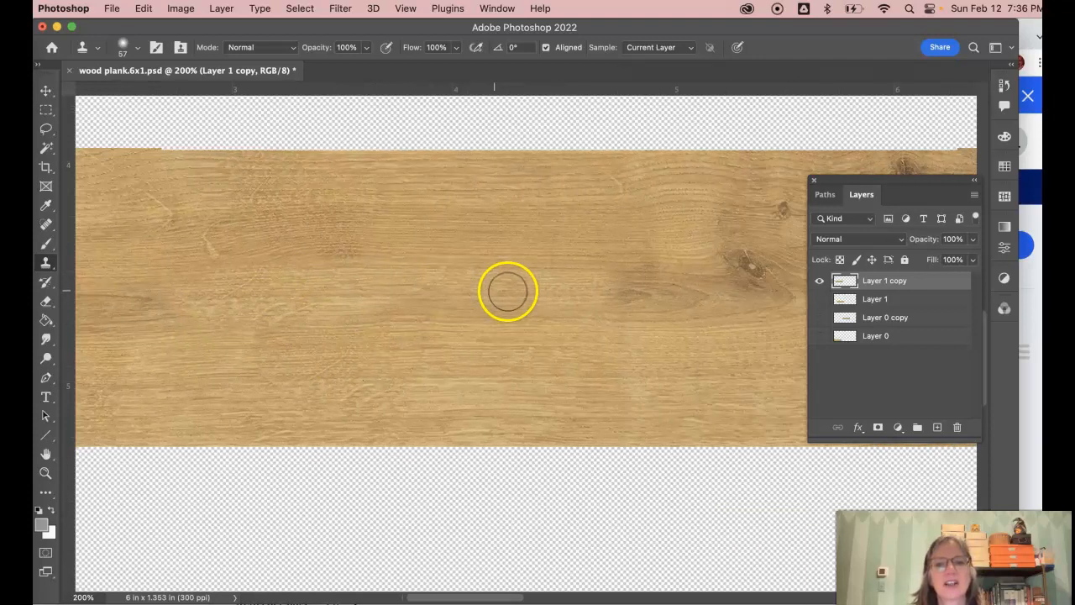
mouse_move(475, 264)
left_mouse_down()
mouse_move(372, 289)
mouse_move(436, 297)
mouse_move(481, 272)
mouse_move(521, 277)
left_mouse_up()
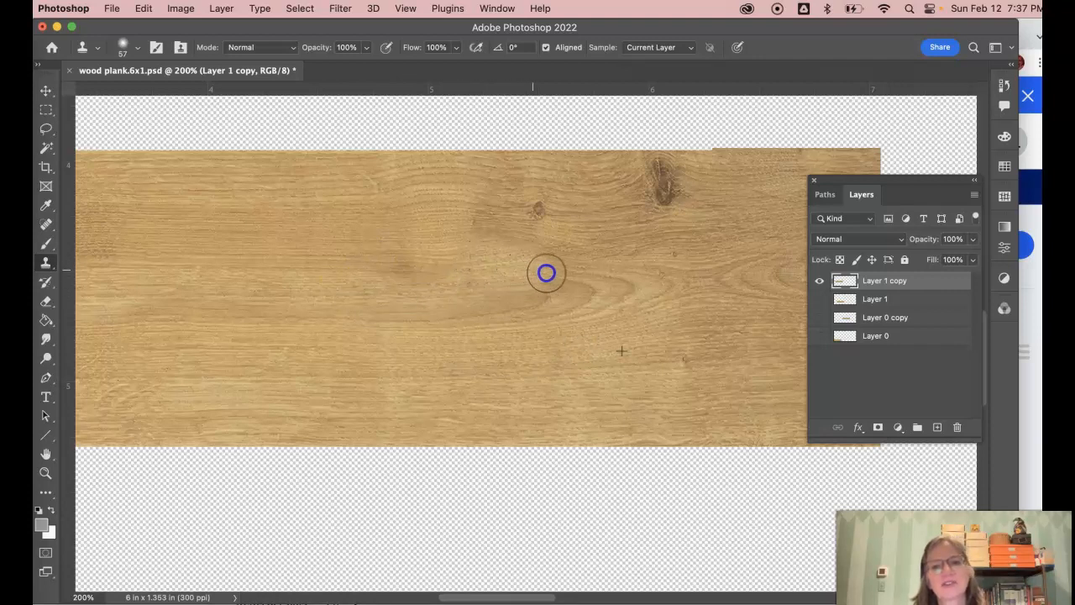
mouse_move(598, 275)
left_mouse_down()
mouse_move(497, 240)
mouse_move(415, 240)
left_mouse_up()
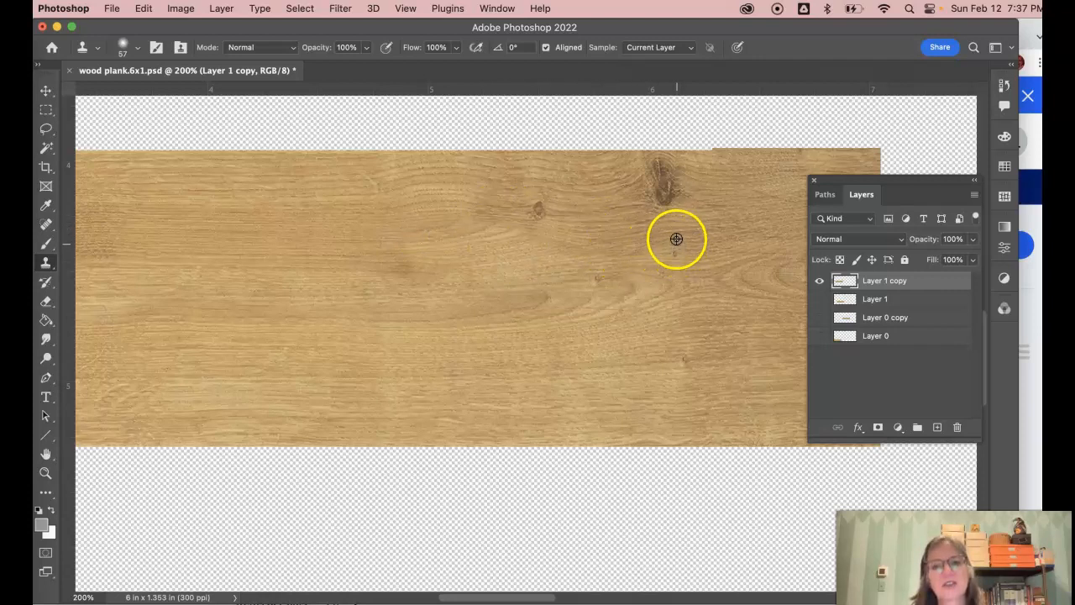
mouse_move(656, 245)
left_mouse_down()
mouse_move(612, 245)
mouse_move(716, 235)
mouse_move(552, 239)
left_mouse_up()
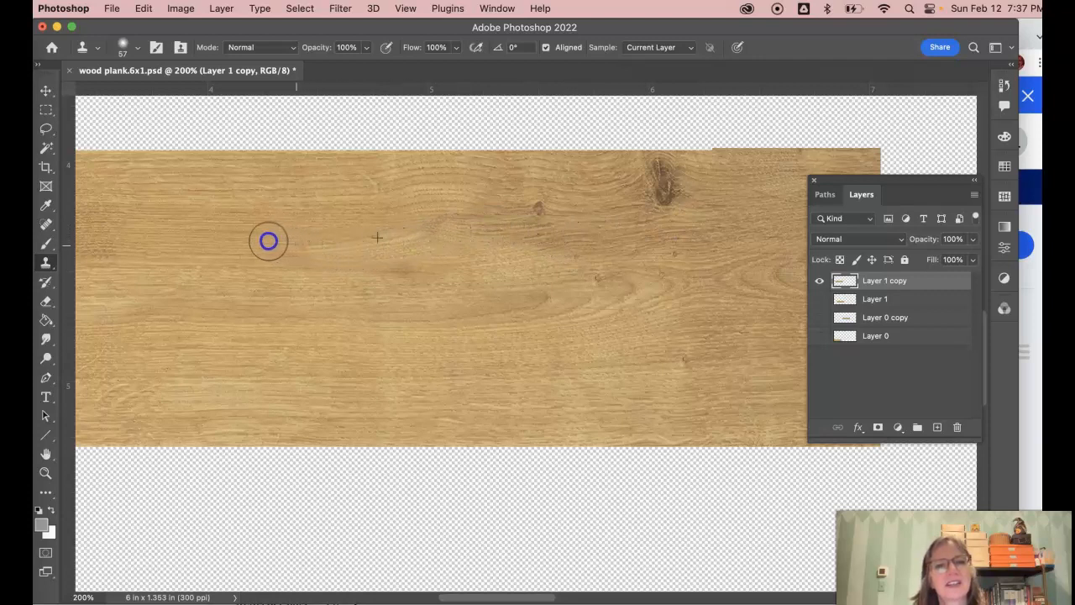
mouse_move(262, 240)
left_mouse_down()
mouse_move(571, 279)
mouse_move(742, 244)
mouse_move(371, 237)
mouse_move(296, 247)
mouse_move(388, 245)
mouse_move(254, 259)
mouse_move(190, 238)
mouse_move(306, 264)
mouse_move(408, 182)
mouse_move(471, 225)
mouse_move(534, 221)
mouse_move(402, 207)
mouse_move(350, 184)
mouse_move(329, 221)
mouse_move(366, 236)
mouse_move(334, 248)
mouse_move(479, 267)
mouse_move(499, 263)
mouse_move(455, 263)
mouse_move(565, 234)
mouse_move(638, 259)
mouse_move(614, 264)
mouse_move(334, 187)
mouse_move(345, 187)
mouse_move(354, 210)
mouse_move(292, 227)
mouse_move(251, 222)
mouse_move(370, 229)
left_mouse_up()
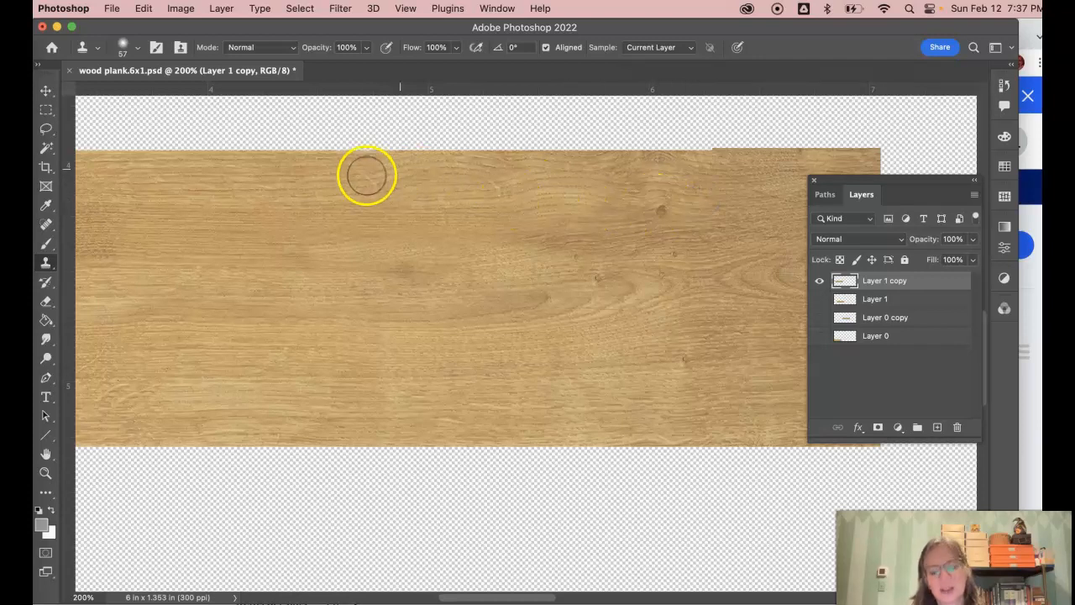
Step: Show Layer 1, Layer 0 copy and Layer 0 again alongside the retouched plank
key("super+minus")
key("super+minus")
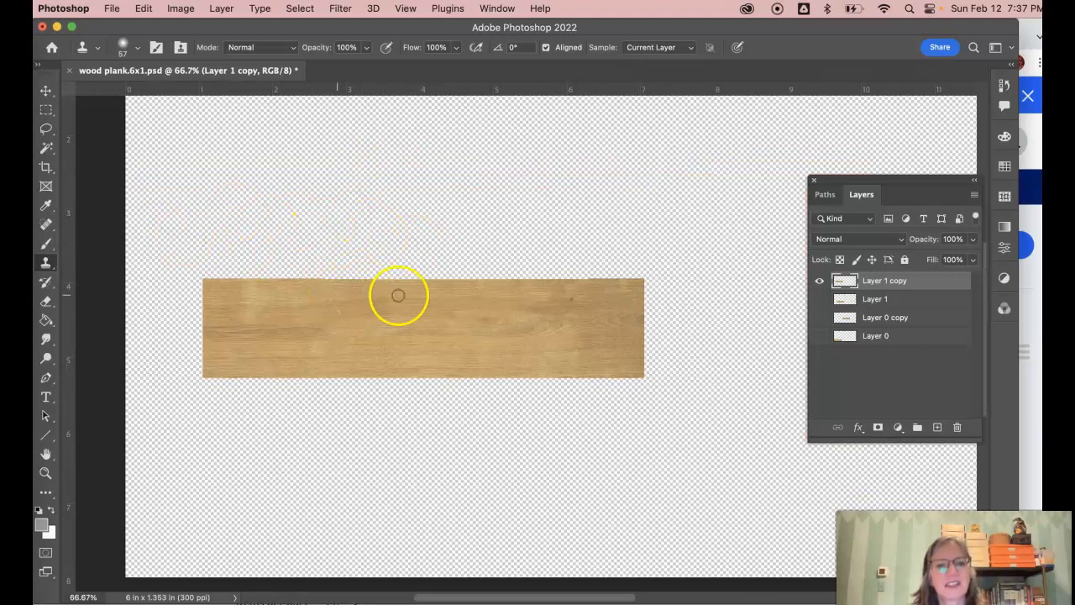
left_click(819, 299)
left_click(820, 318)
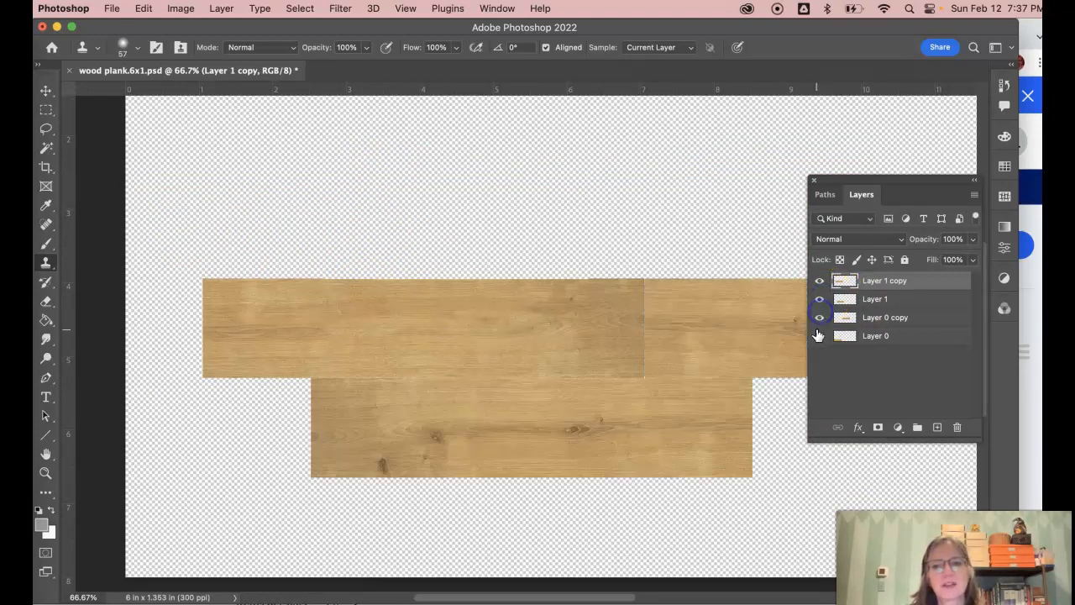
left_click(819, 335)
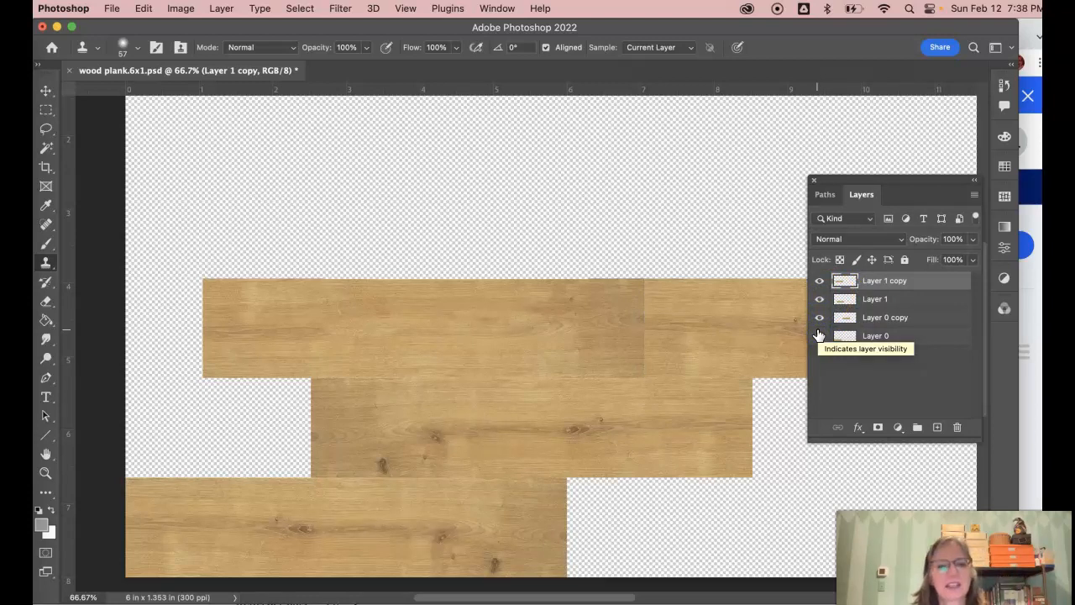
Step: Try to clone clean grain over the dark knot in the middle-row plank with Layer 0 copy active
scroll(629, 408, "down", 5)
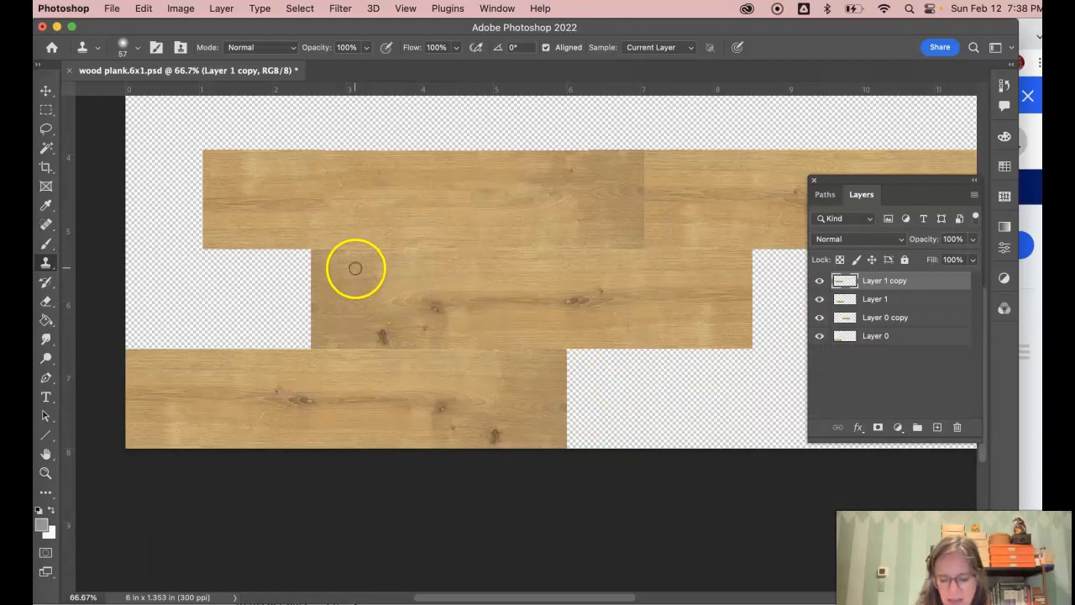
scroll(355, 268, "up", 6)
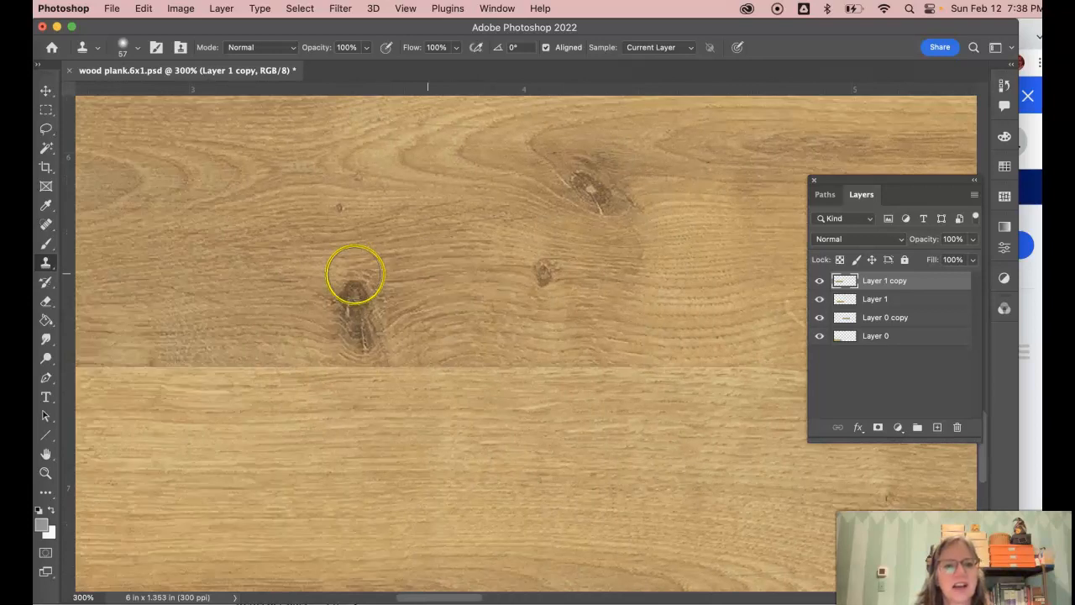
scroll(355, 273, "left", 5)
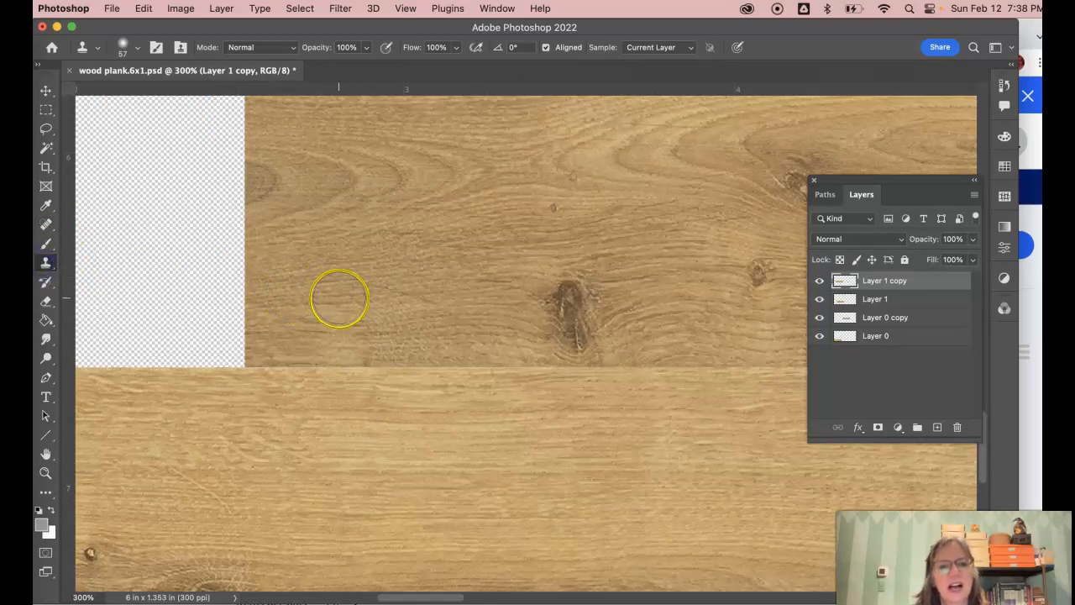
left_click(897, 317)
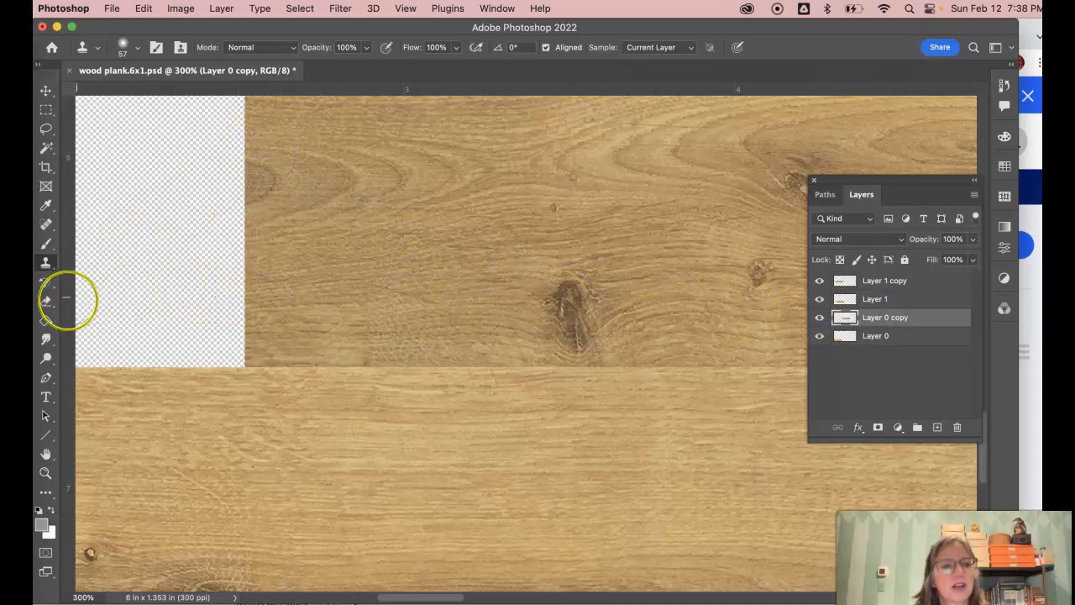
left_click(47, 272)
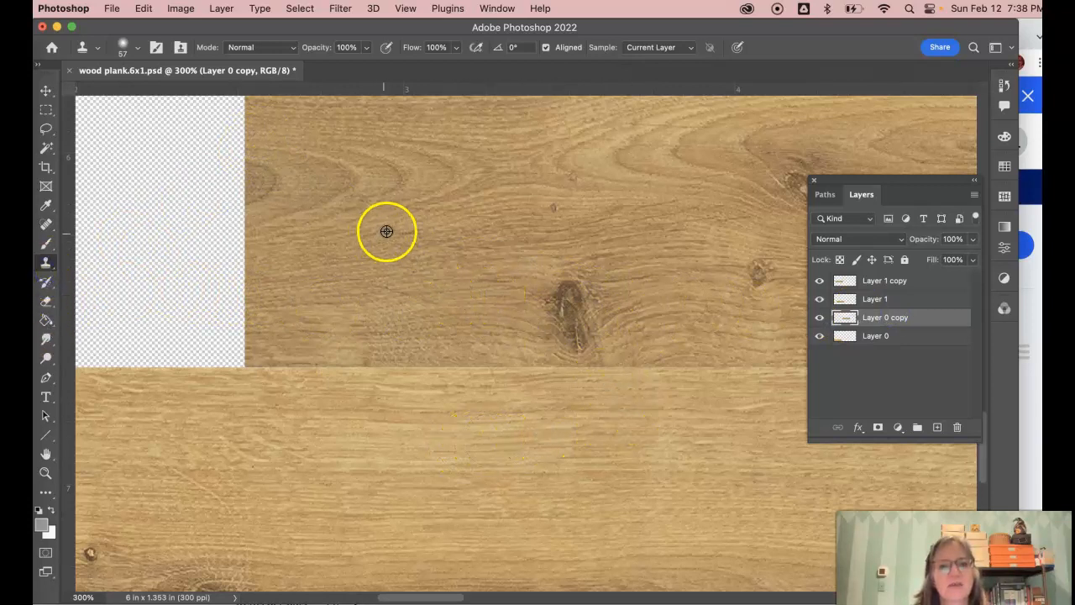
scroll(475, 223, "up", 3)
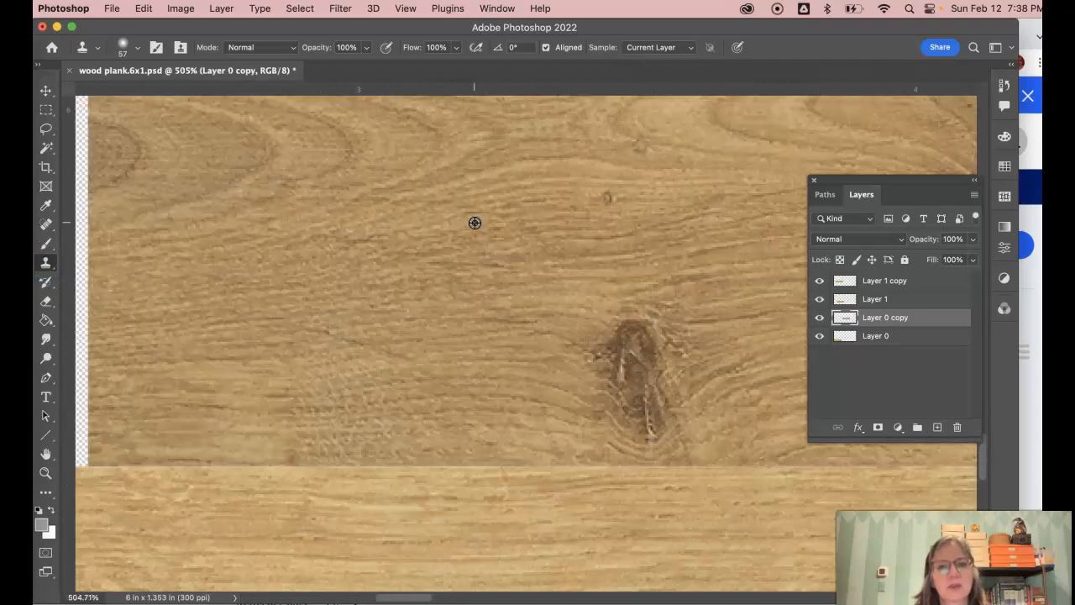
scroll(474, 222, "down", 3)
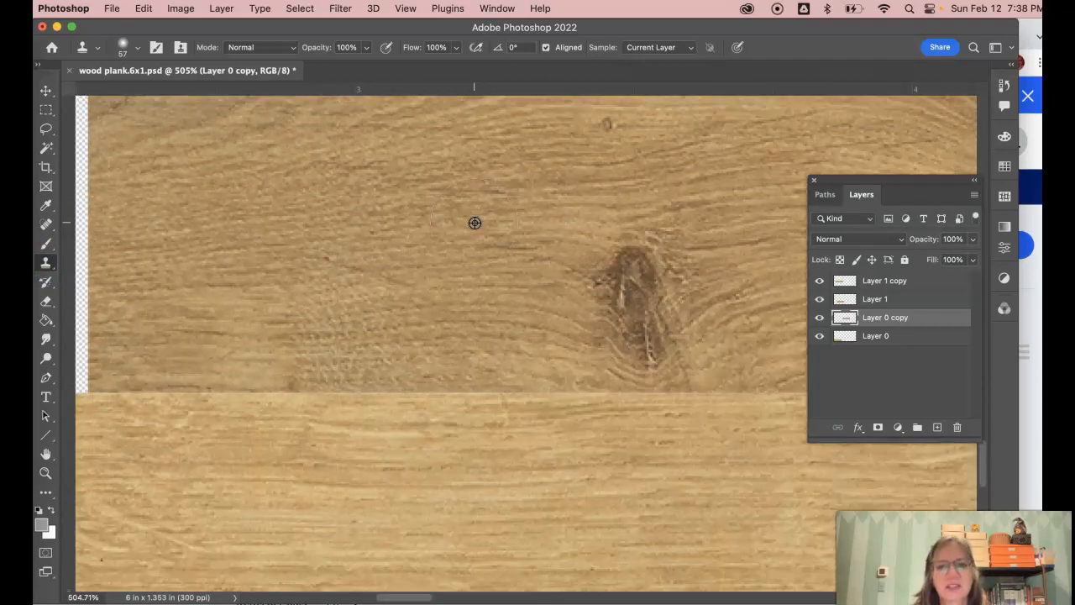
scroll(475, 223, "down", 5)
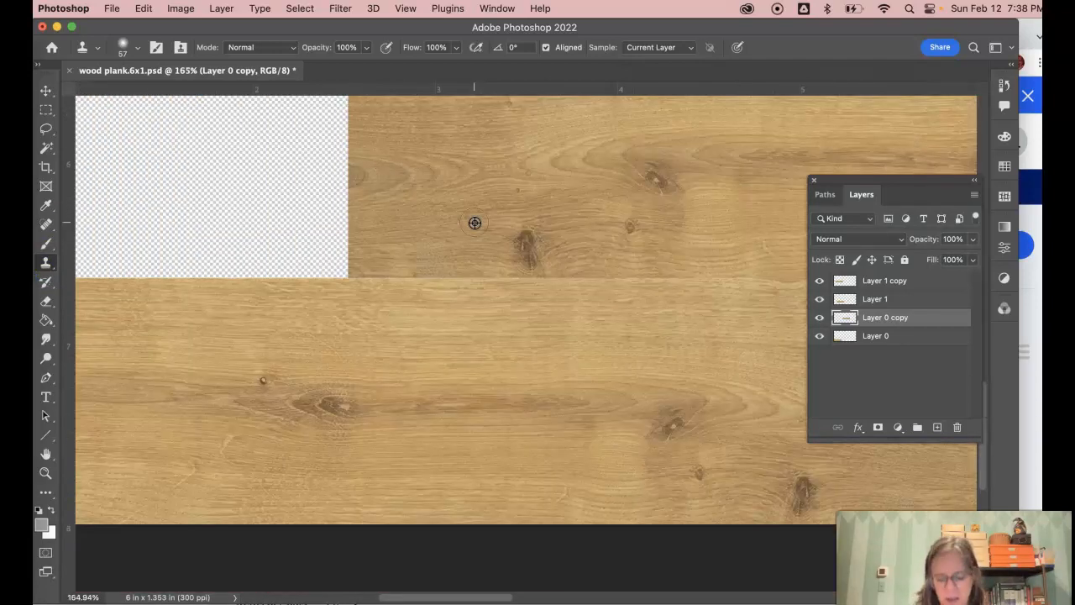
scroll(474, 226, "down", 2)
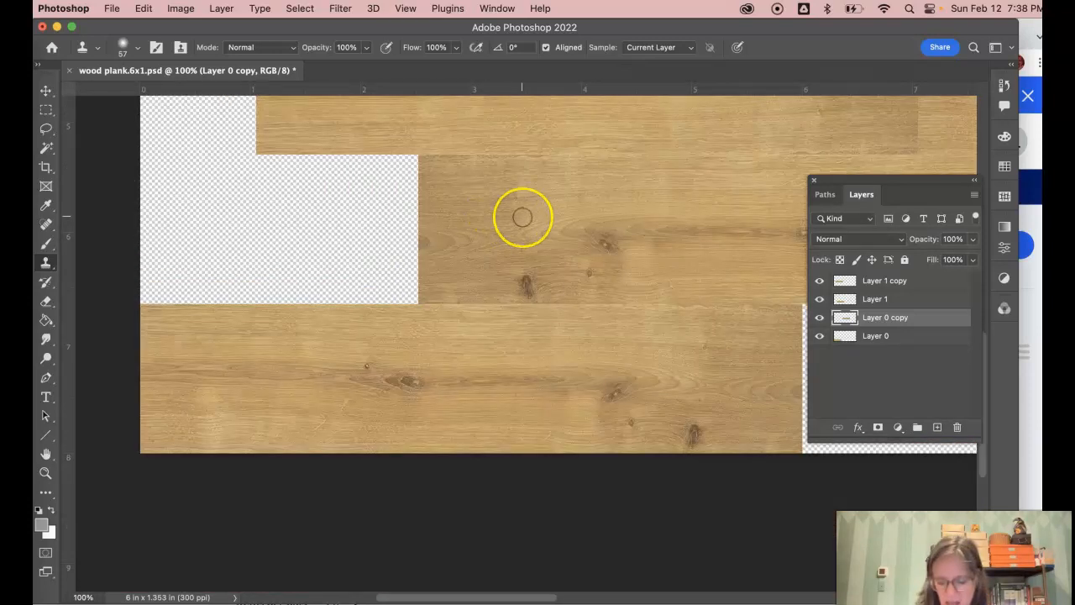
scroll(521, 218, "up", 2)
scroll(523, 194, "up", 5)
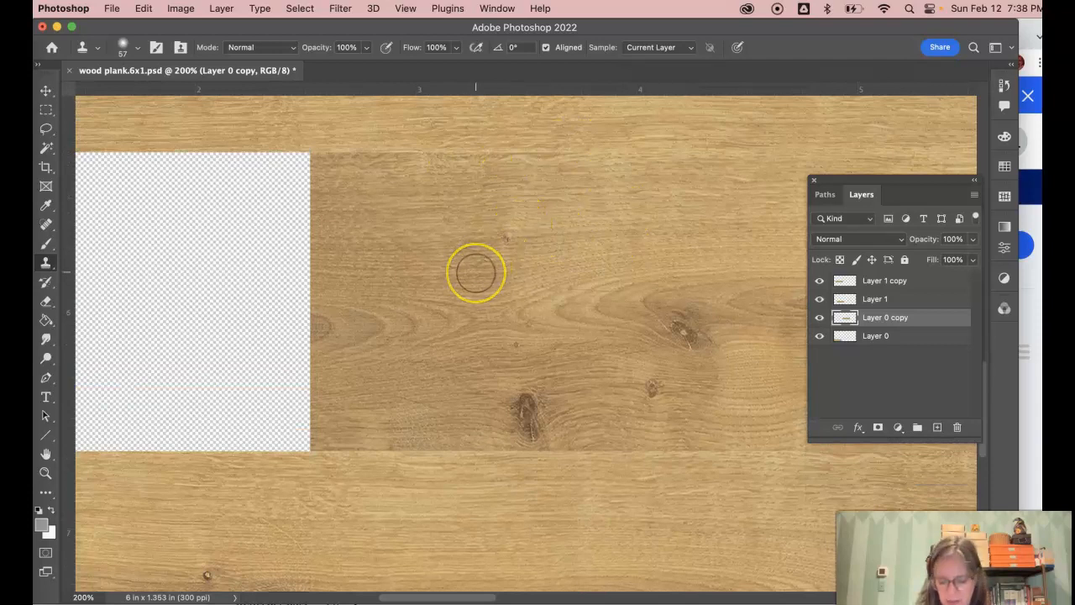
left_click(504, 228, "alt")
left_click_drag(538, 322, 540, 401)
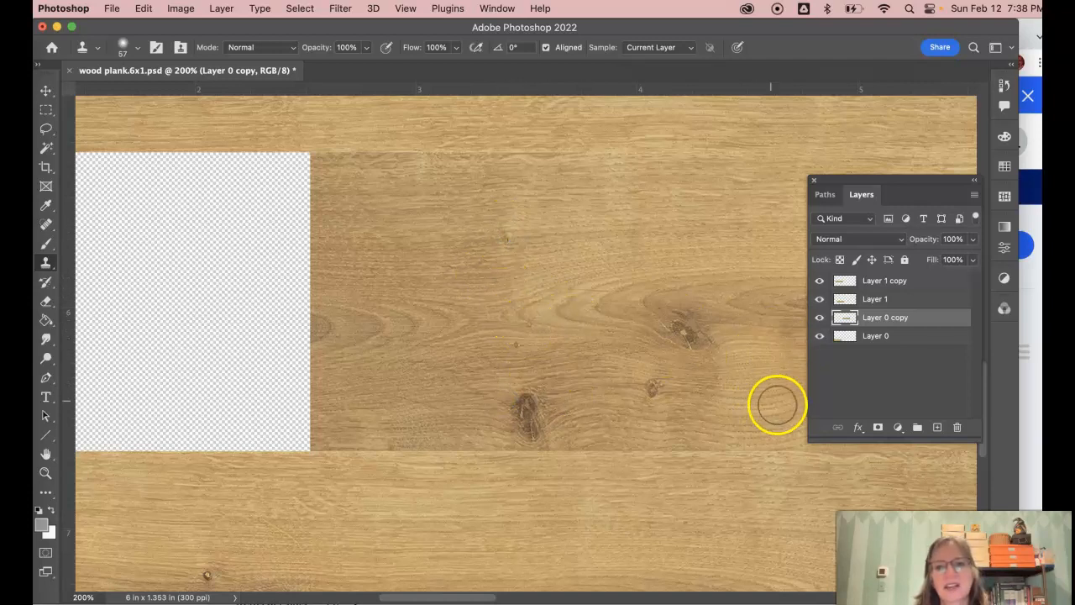
Step: Toggle the visibility of Layer 0 copy and Layer 1 to identify which layer holds the middle-row plank
left_click(820, 319)
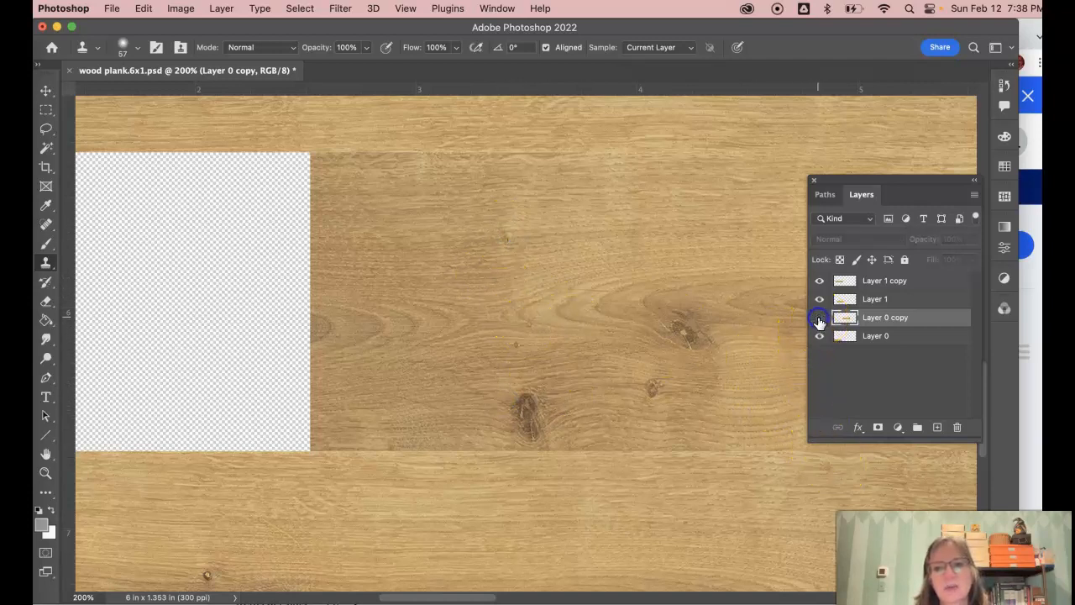
left_click(819, 299)
left_click(819, 299)
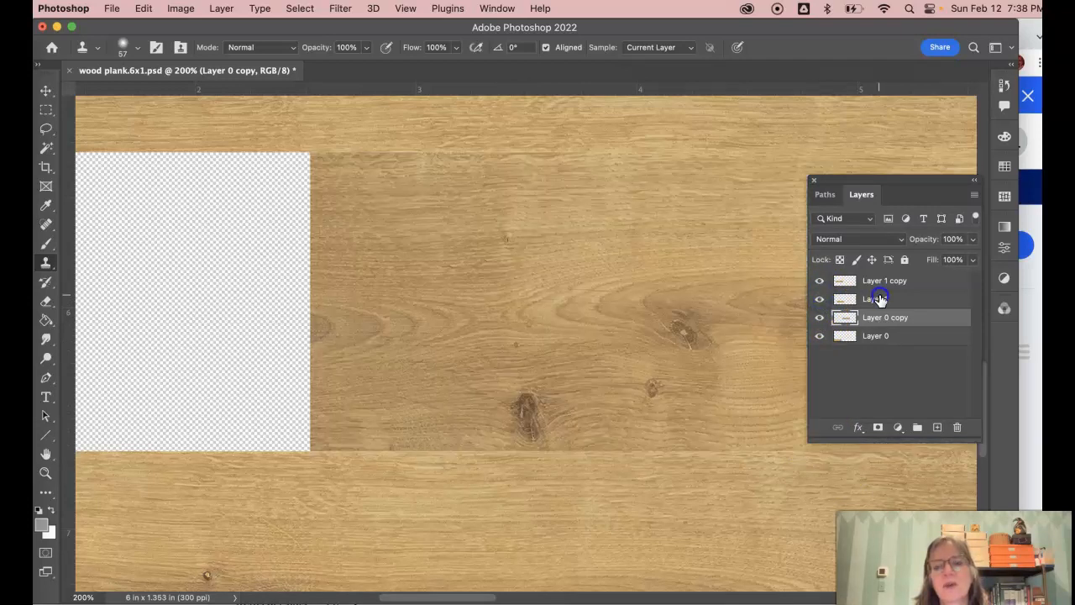
Step: Clone clean grain on Layer 1 over the large dark knot in the lower-left part of the middle-row plank
left_click(878, 299)
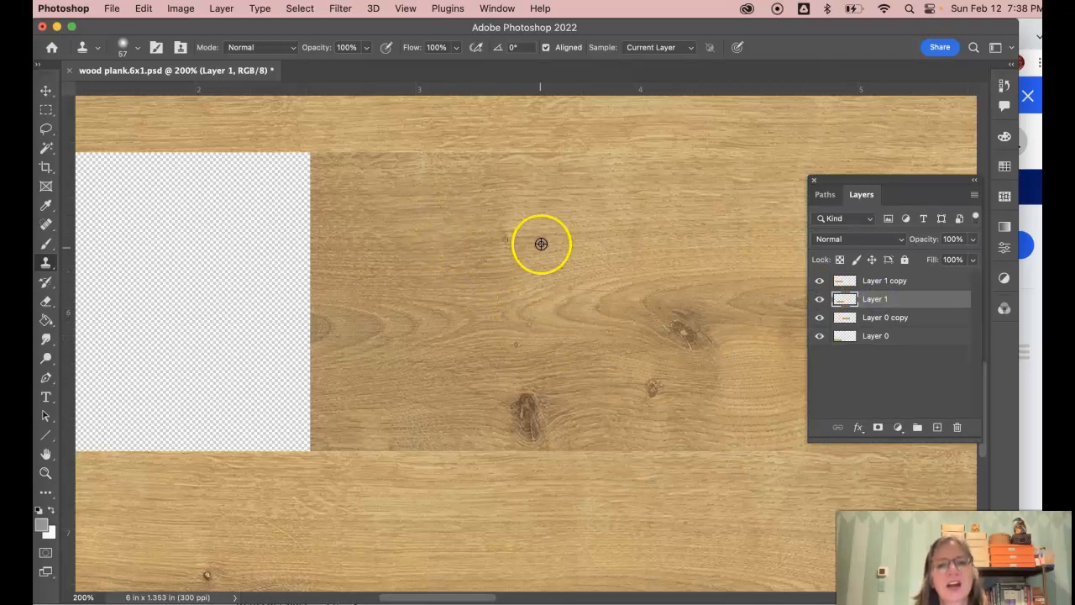
left_click(476, 222, "alt")
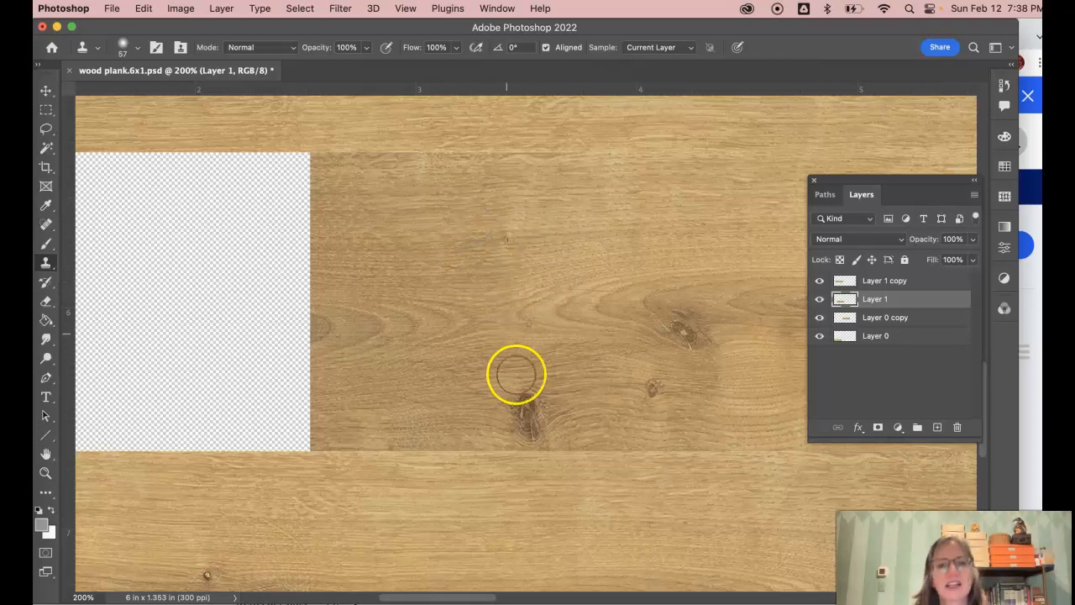
mouse_move(518, 403)
left_mouse_down()
mouse_move(595, 406)
mouse_move(452, 424)
mouse_move(570, 430)
mouse_move(745, 415)
left_mouse_up()
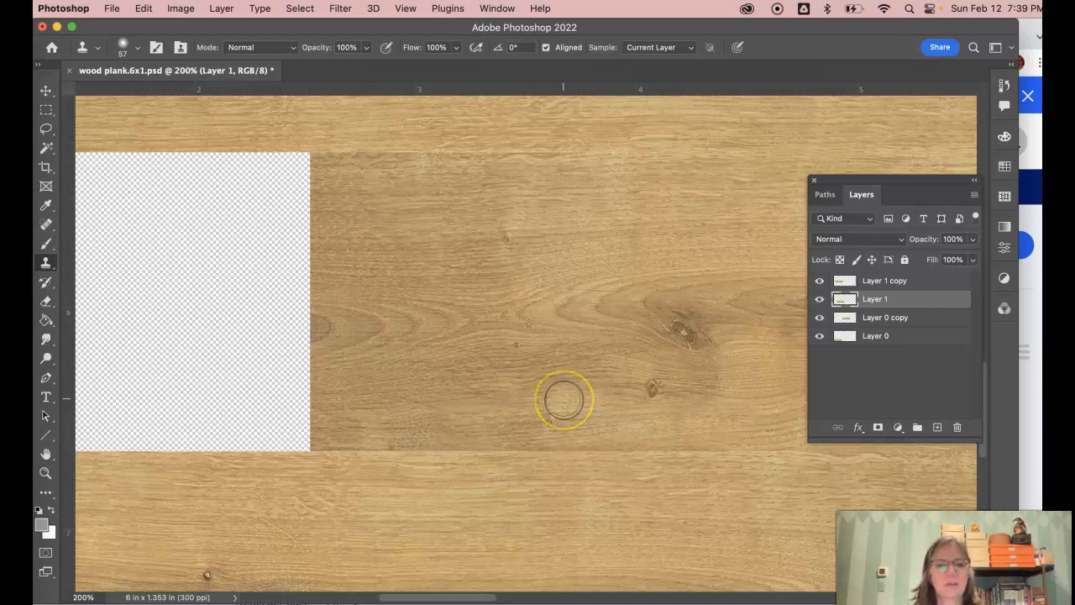
Step: Duplicate Layer 1 as Layer 1 copy 2 and place the copy in a new row directly above the existing planks
key("super+minus")
key("super+minus")
key("super+minus")
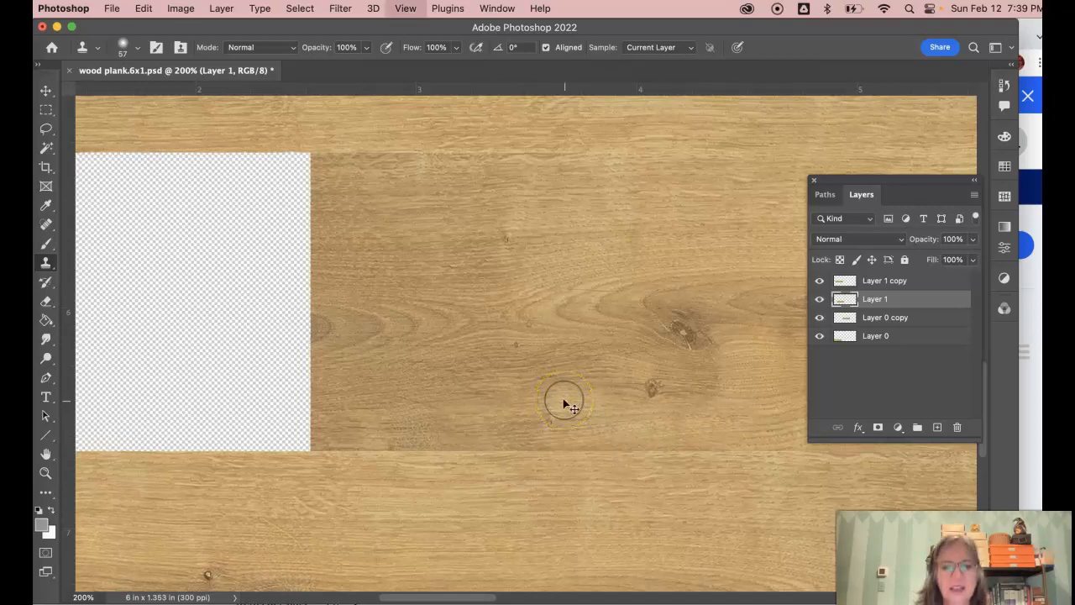
key("super+minus")
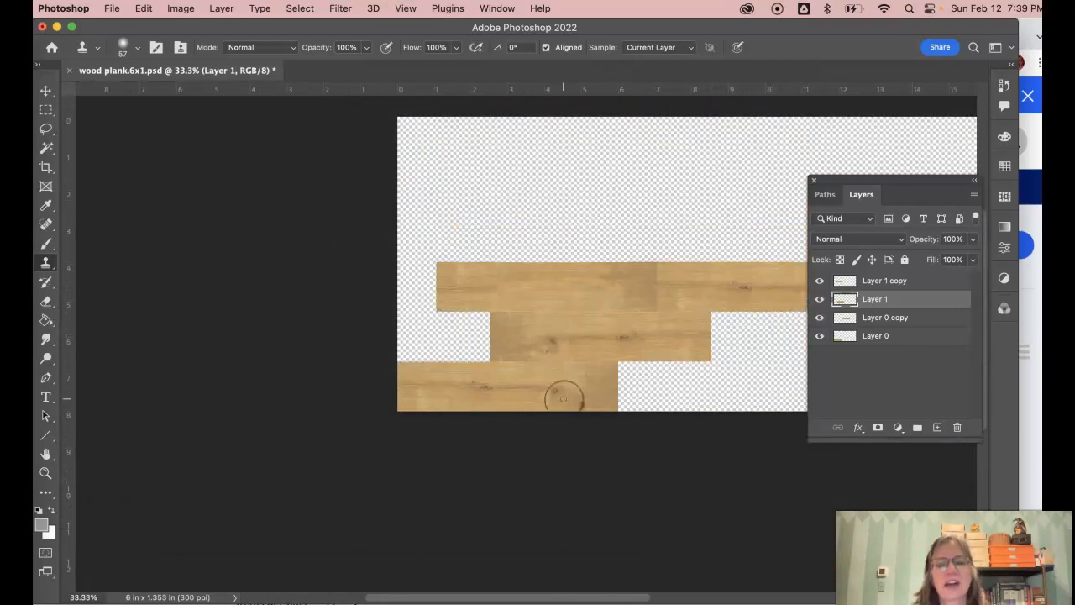
left_click(46, 89)
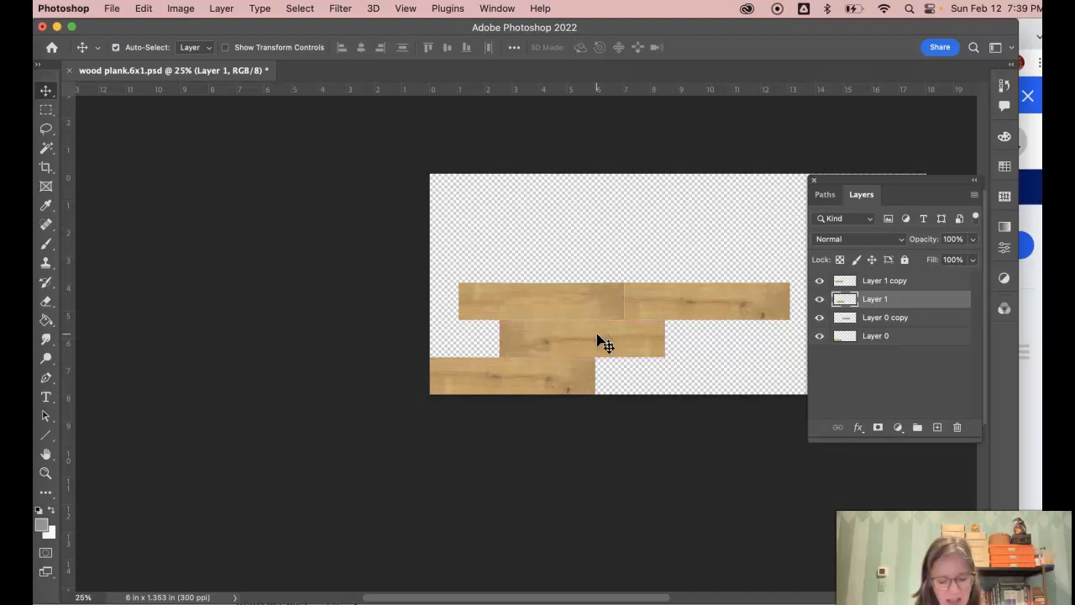
left_click(976, 194)
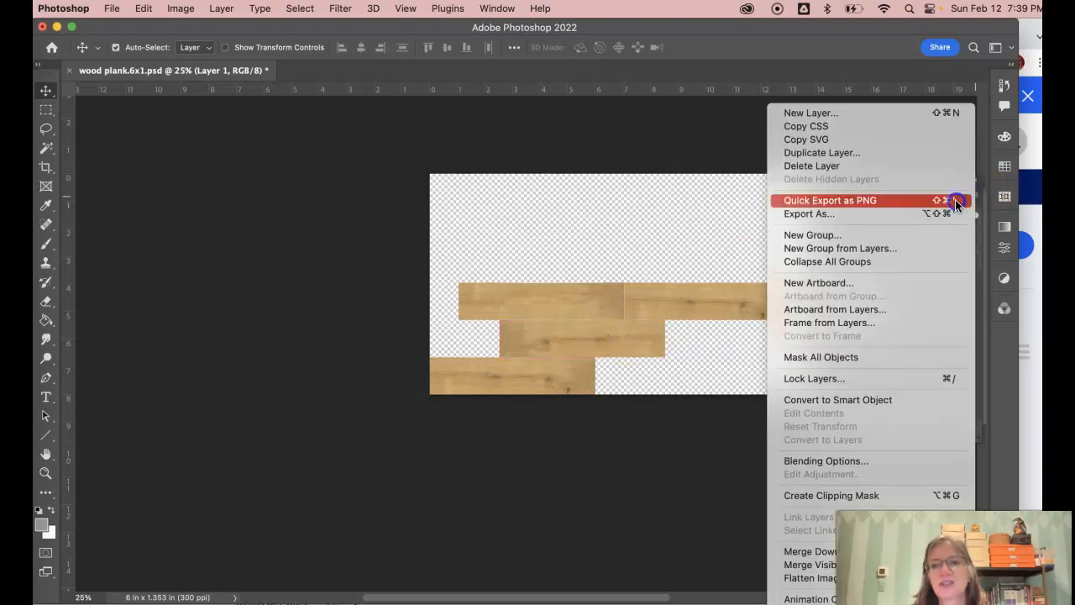
left_click(868, 152)
left_click(682, 289)
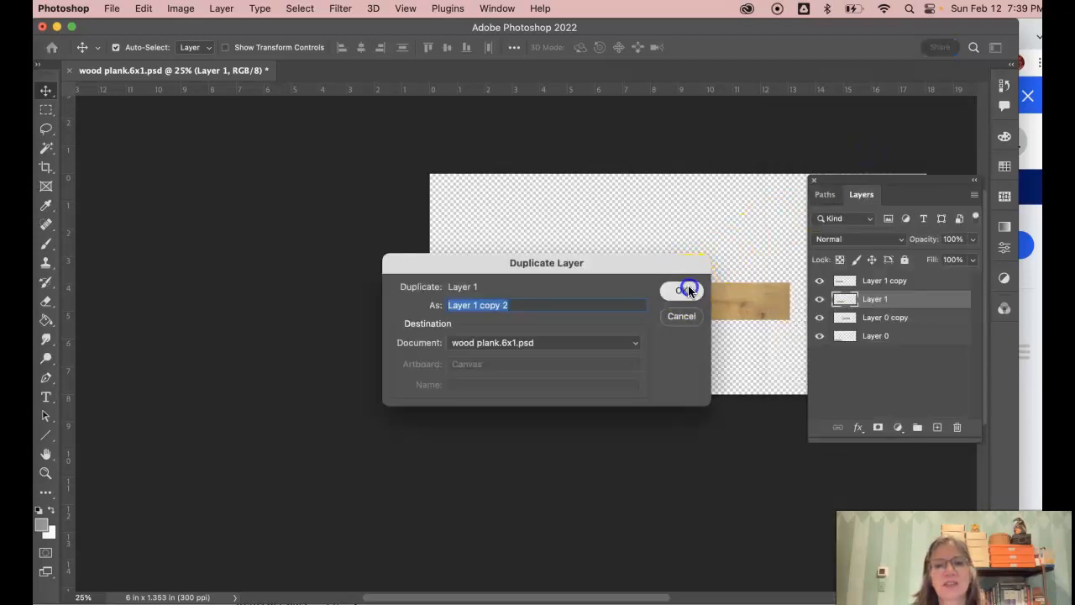
left_click_drag(602, 352, 624, 270)
Step: Rotate the Layer 1 copy 2 plank 180° and shift it right along its row to stagger the end joints
left_click(143, 8)
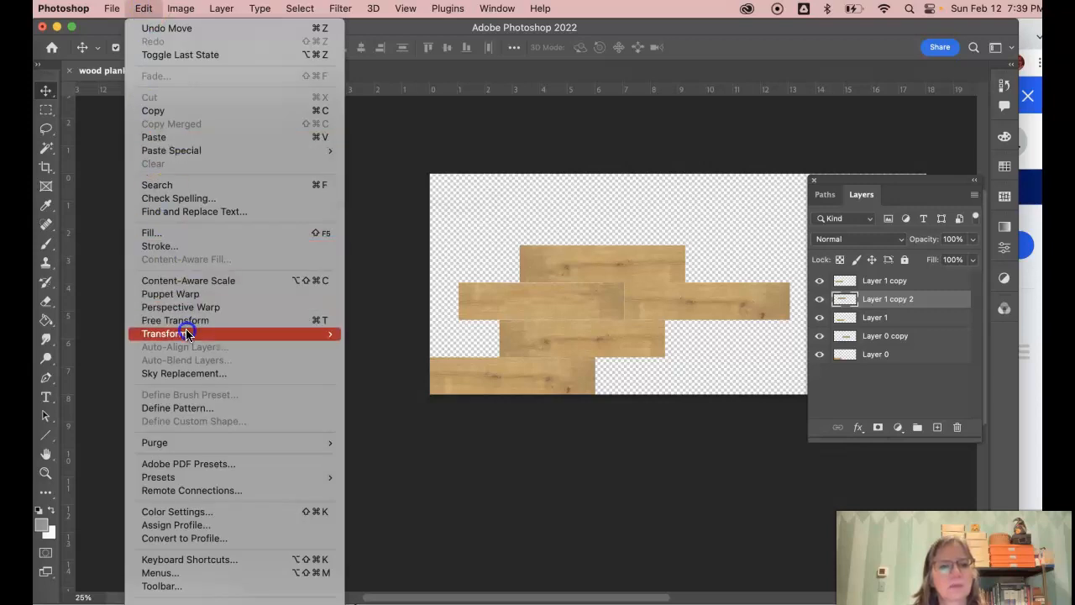
mouse_move(185, 334)
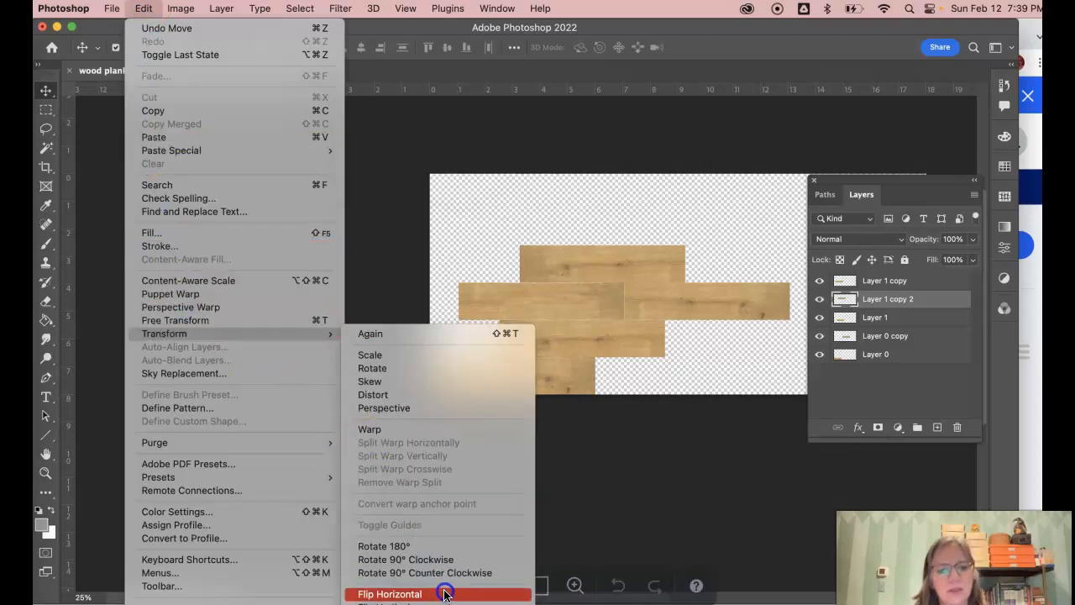
left_click(444, 548)
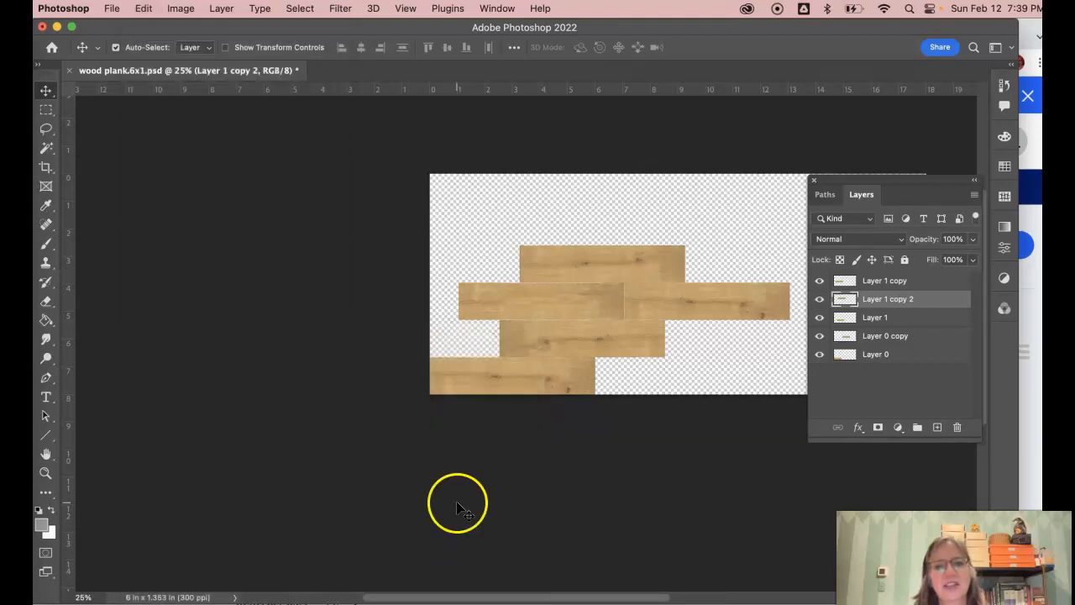
left_click_drag(641, 265, 725, 260)
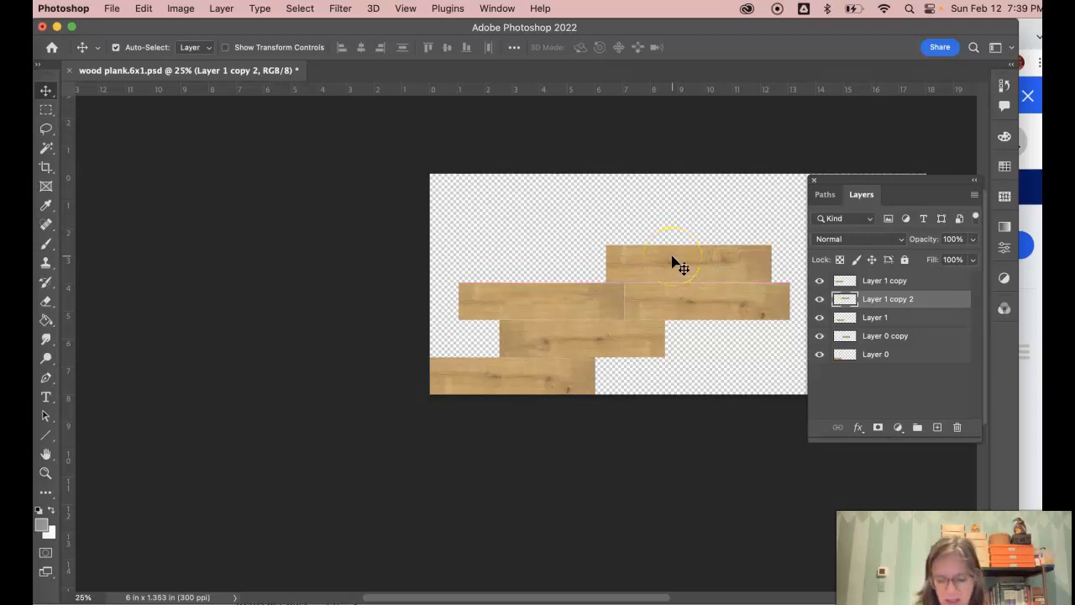
Step: Examine the seams between the new top-row plank and the planks below it up close and across the canvas
key("super+minus")
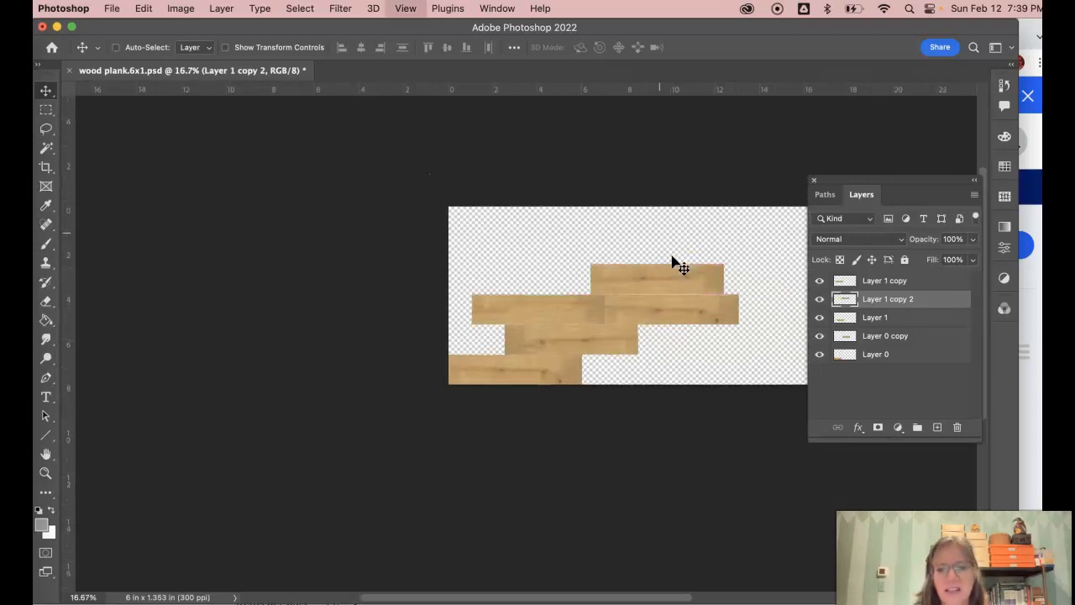
key("super+plus")
key("super+plus")
key("super+plus")
scroll(708, 256, "right", 2)
scroll(708, 256, "up", 1)
left_click_drag(708, 256, 708, 256)
key("super+plus")
key("super+plus")
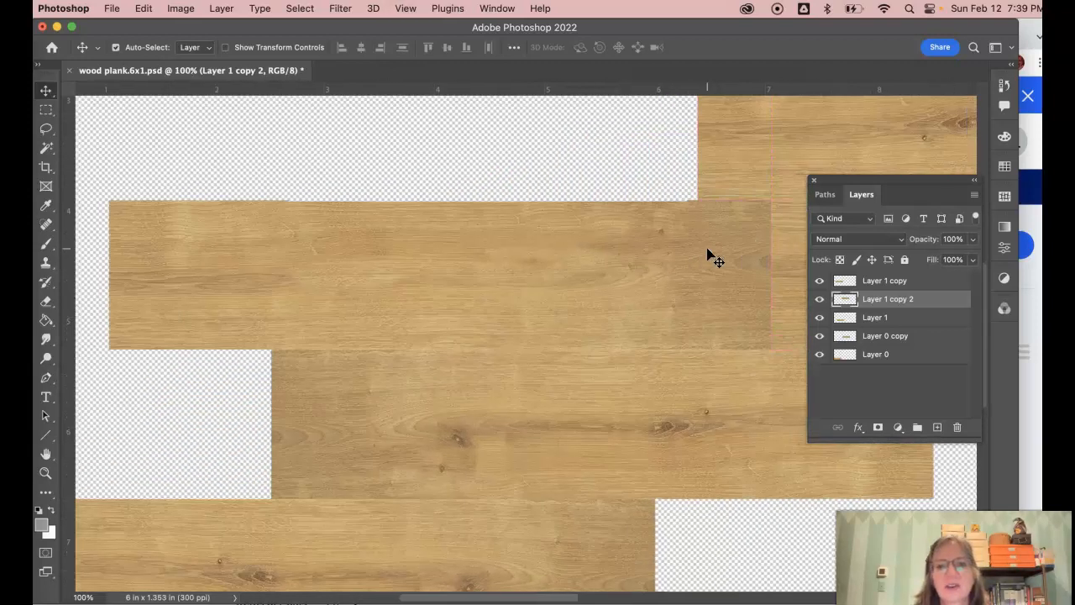
scroll(708, 256, "down", 3)
scroll(708, 256, "right", 3)
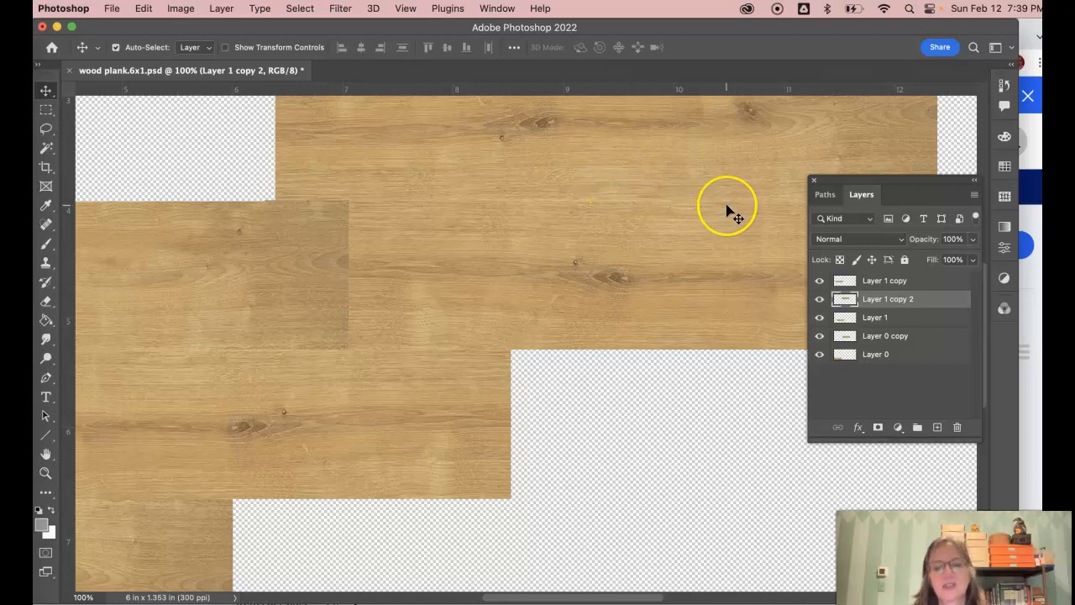
key("super+minus")
key("super+minus")
key("super+minus")
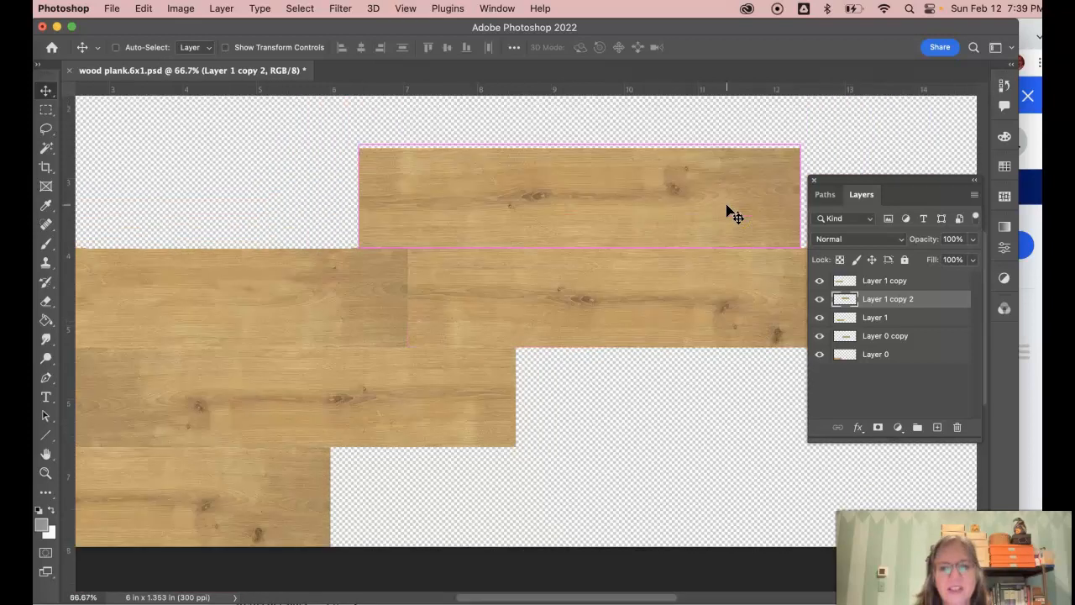
key("super+minus")
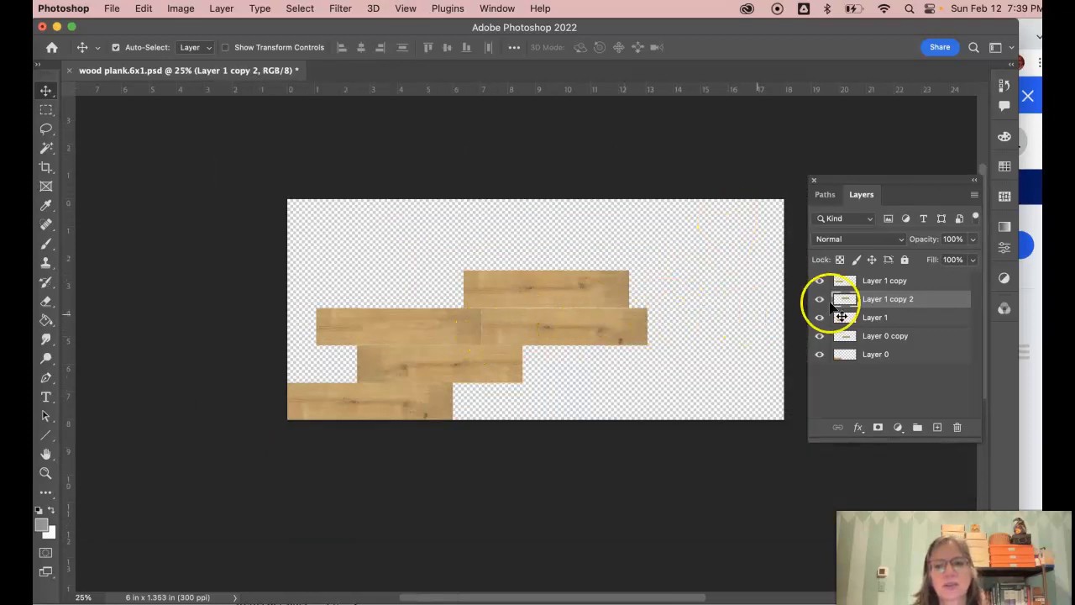
Step: Duplicate Layer 1 copy as Layer 1 copy 3 and butt the copy against the right end of the Layer 1 plank
left_click(430, 364)
left_click(398, 335)
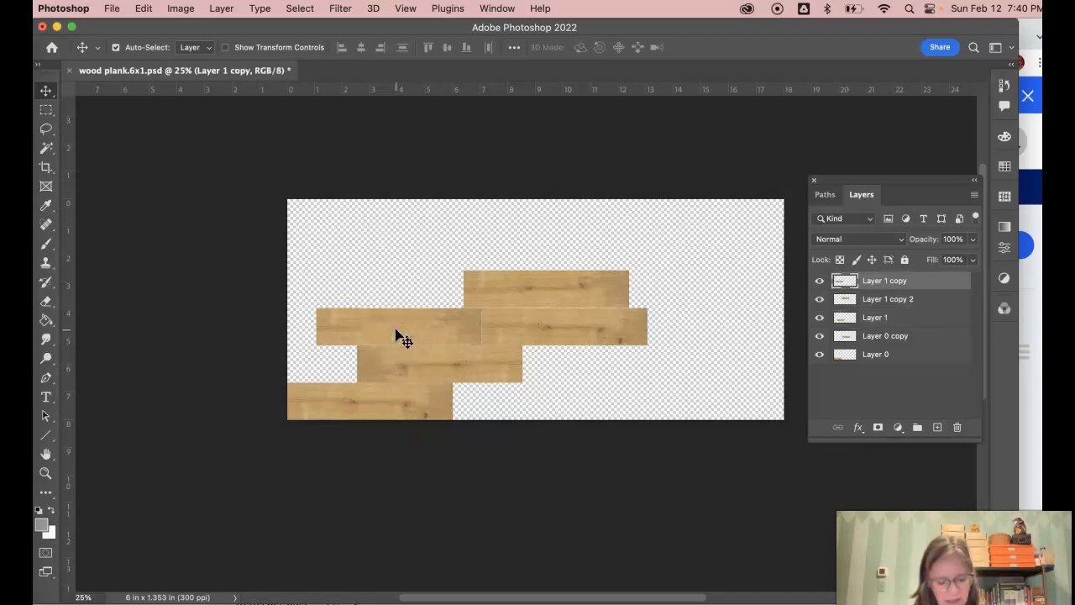
left_click(973, 194)
left_click(878, 149)
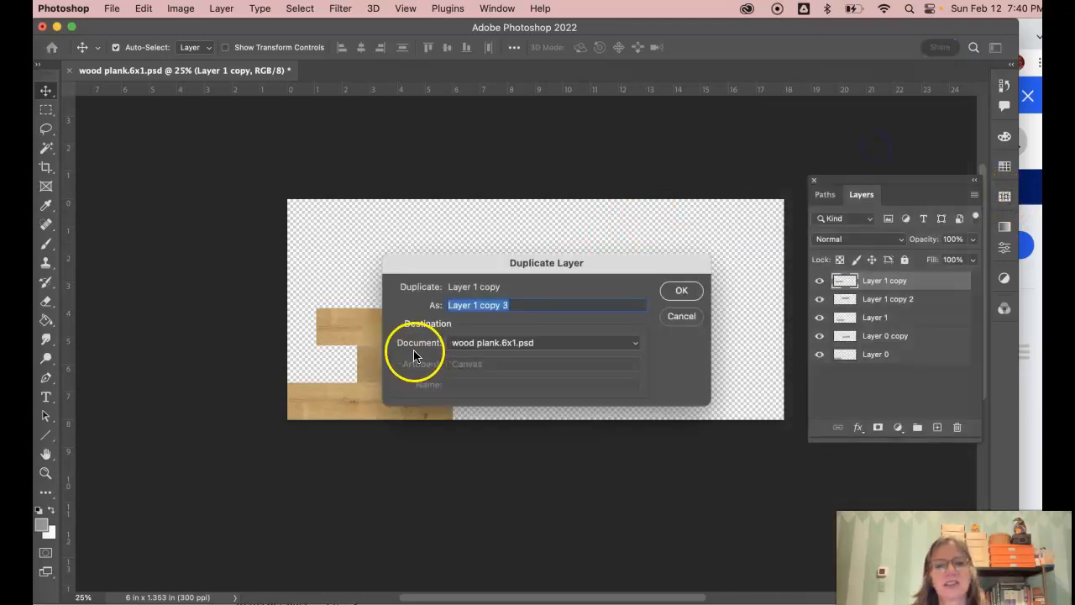
left_click(696, 290)
left_click_drag(349, 329, 558, 366)
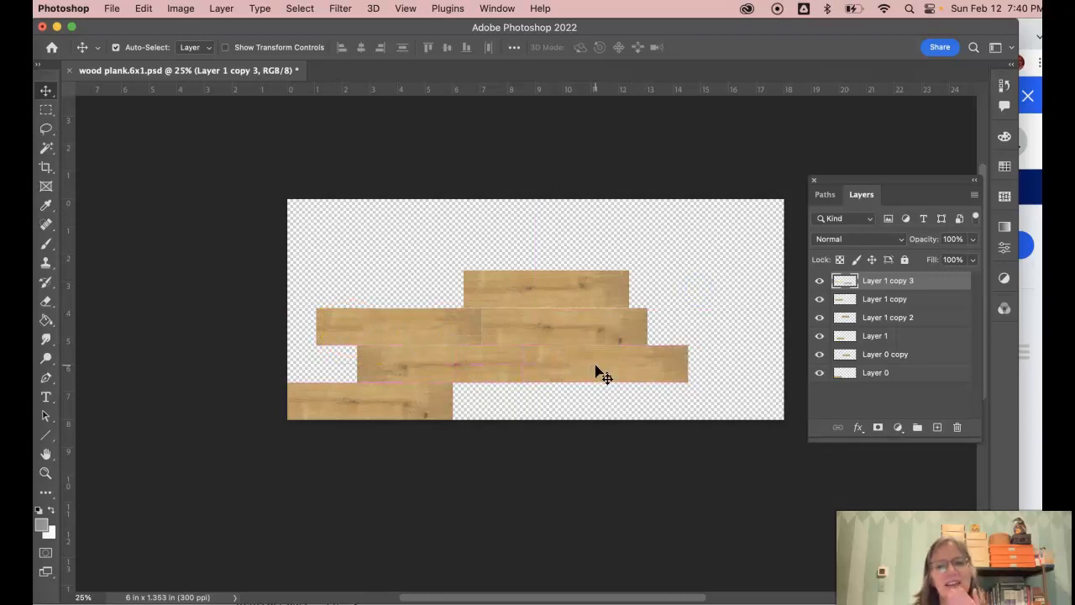
Step: Duplicate the Layer 1 copy 2 plank as Layer 1 copy 4
left_click(539, 287)
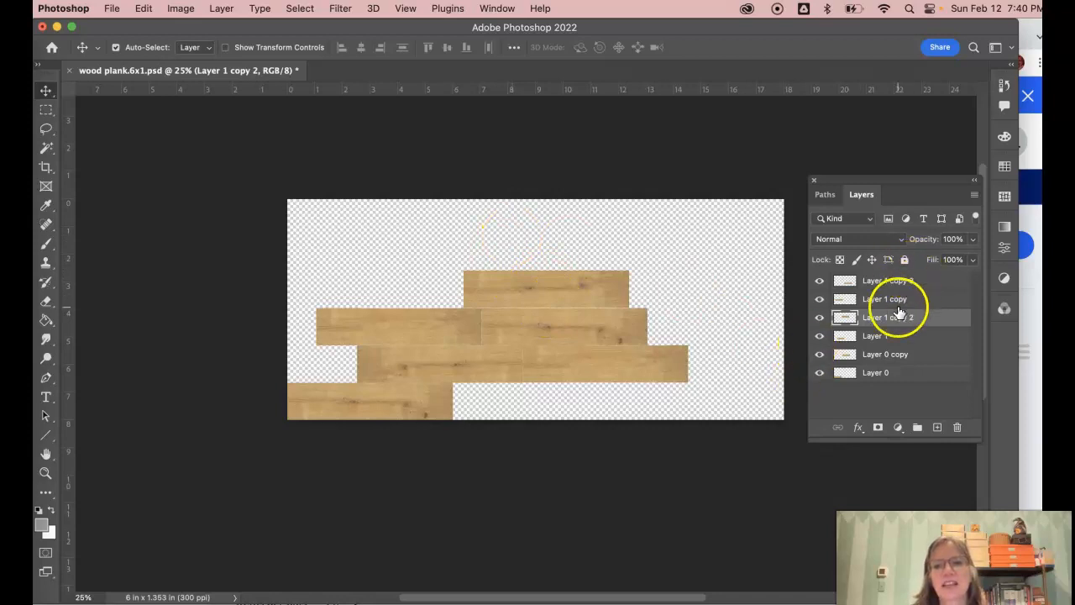
left_click(974, 195)
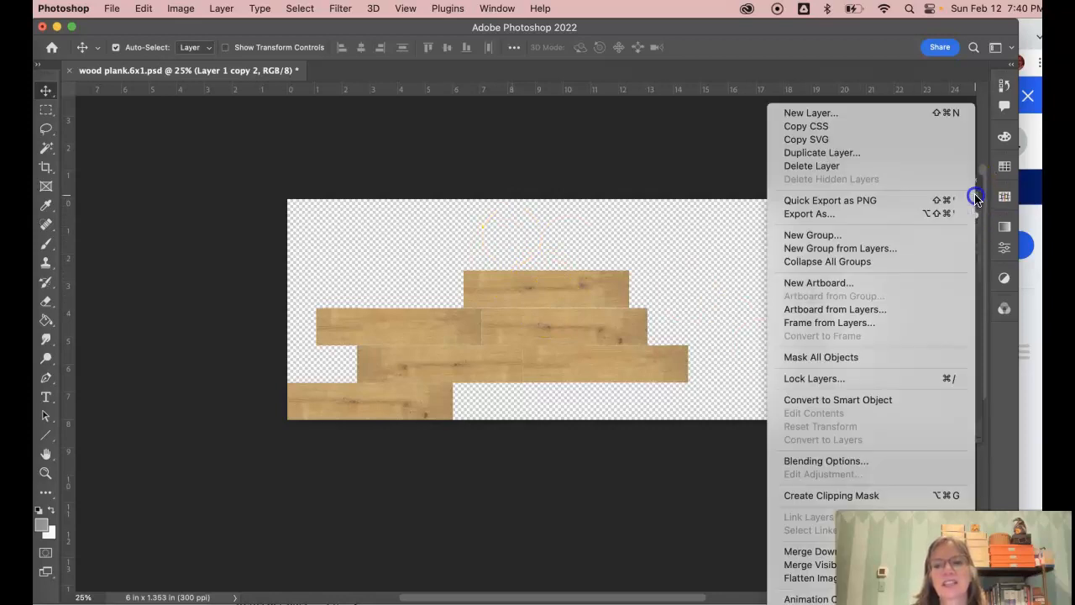
left_click(902, 152)
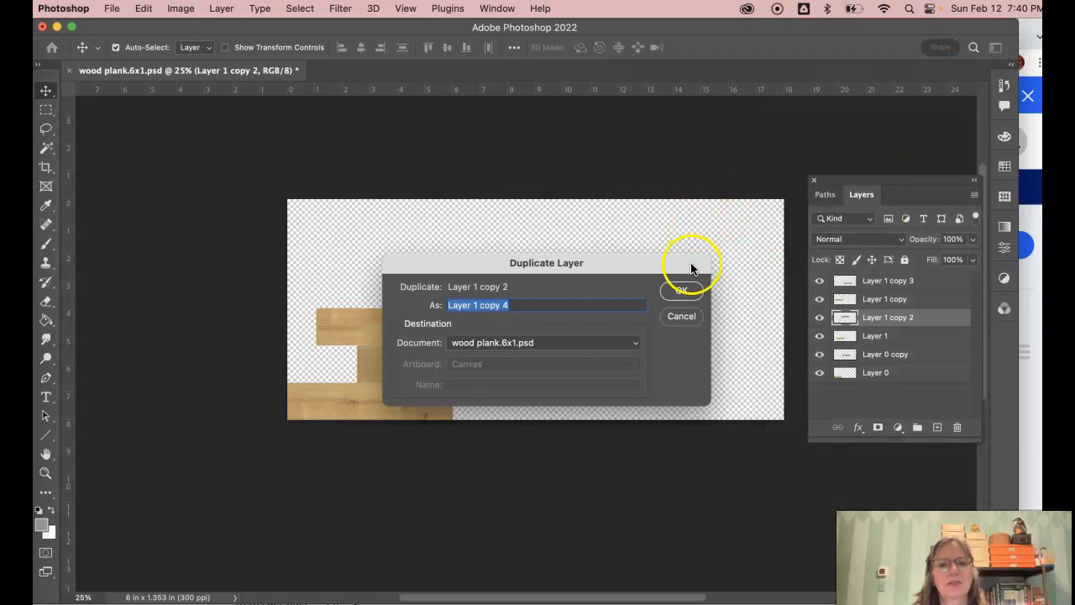
left_click(679, 290)
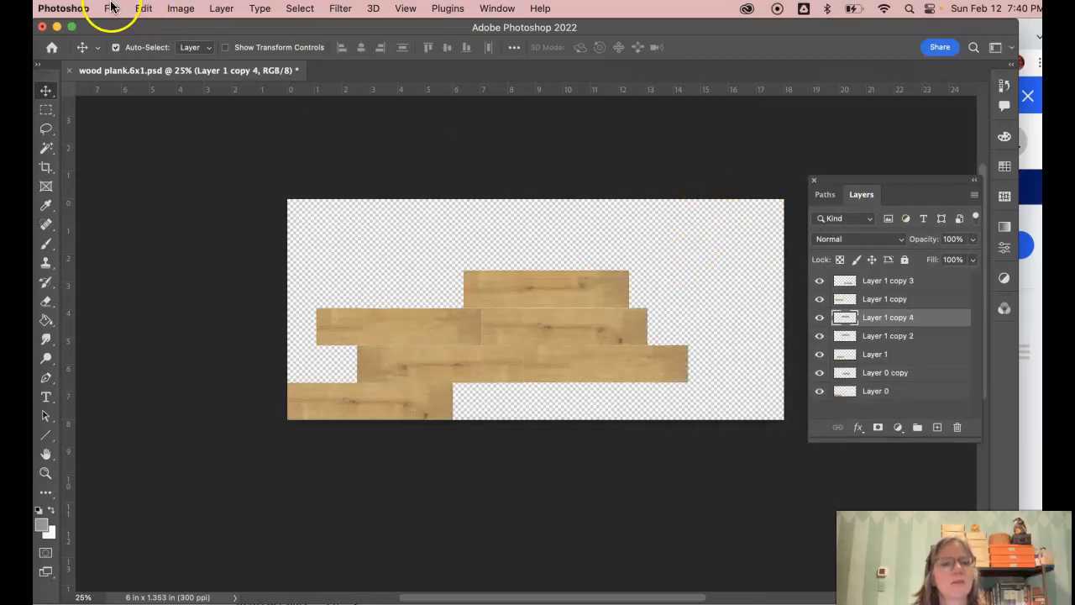
Step: Flip the Layer 1 copy 4 plank horizontally and butt it against the right end of the Layer 0 copy plank in the row below
left_click(144, 9)
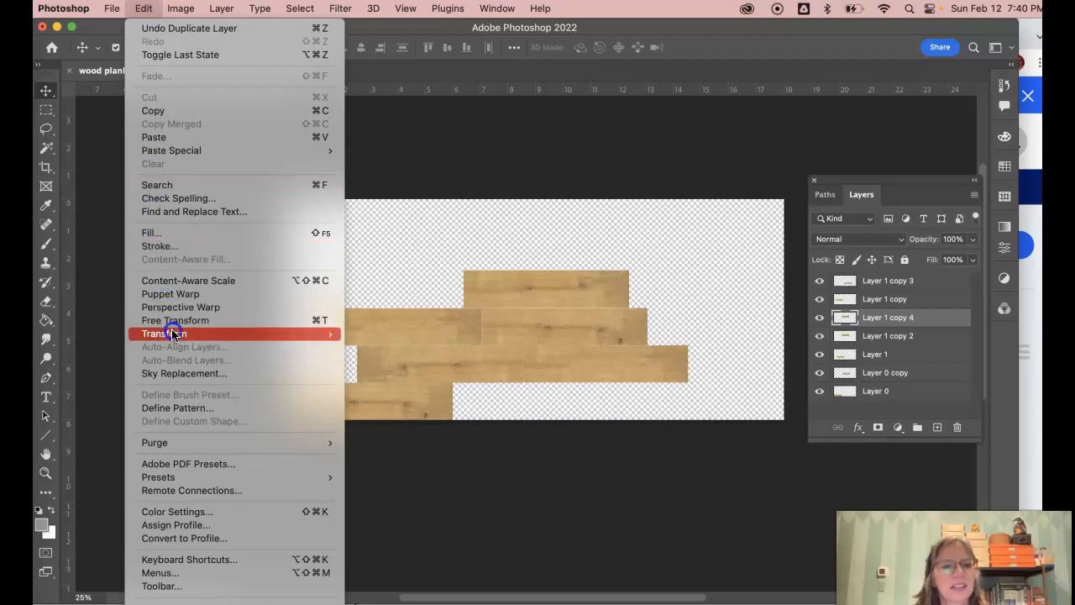
mouse_move(194, 333)
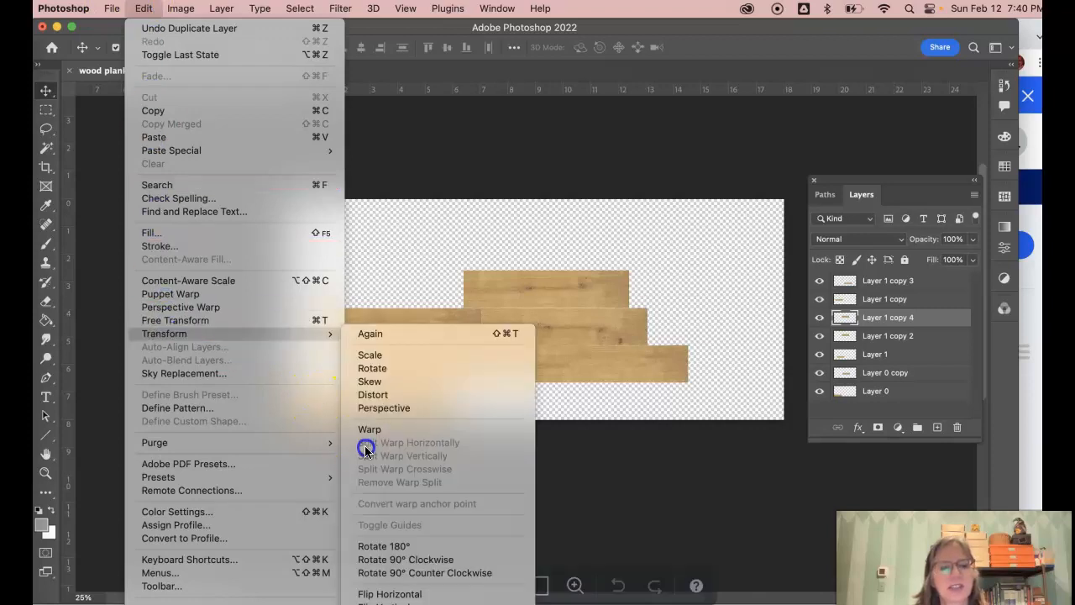
left_click(460, 593)
left_click_drag(616, 316, 752, 315)
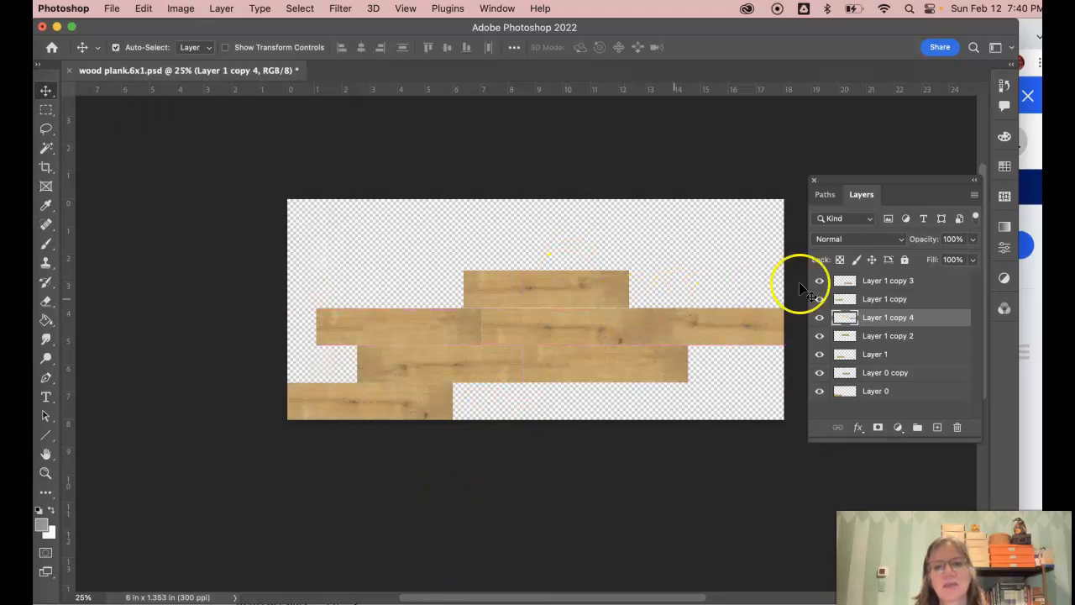
Step: Move the Layer 1 copy 2 plank beside Layer 0 in the bottom row and complete that row with a duplicate of the Layer 0 copy plank
left_click_drag(586, 294, 573, 404)
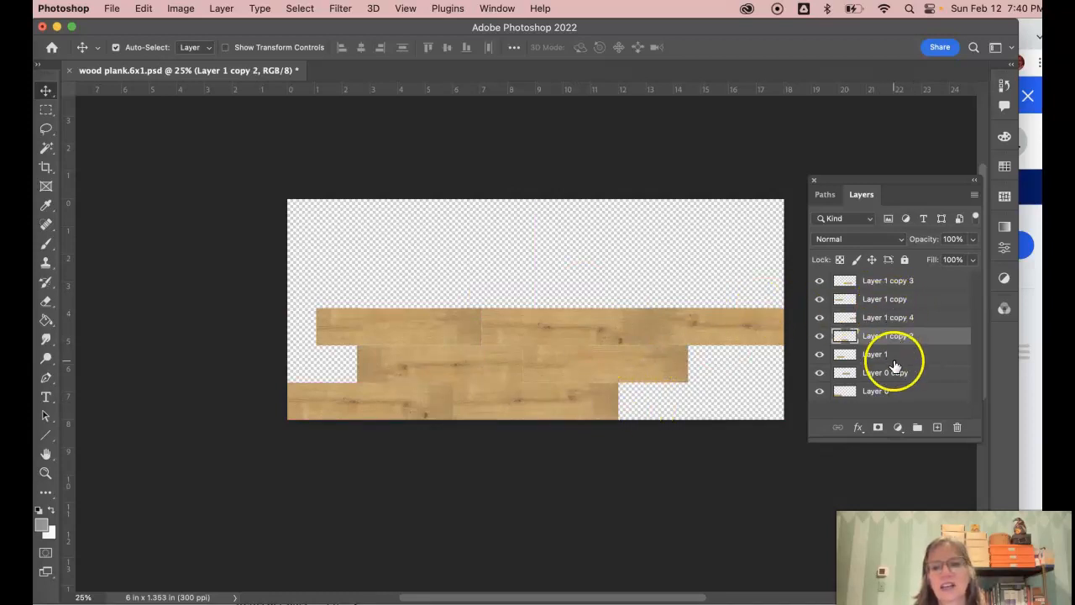
left_click(618, 340)
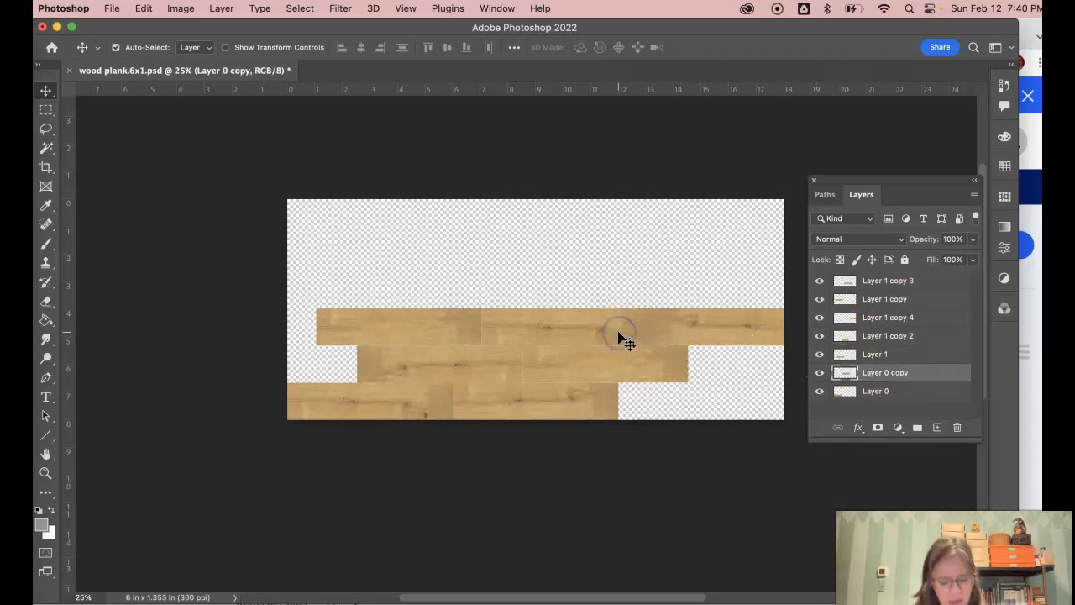
left_click_drag(619, 339, 739, 406)
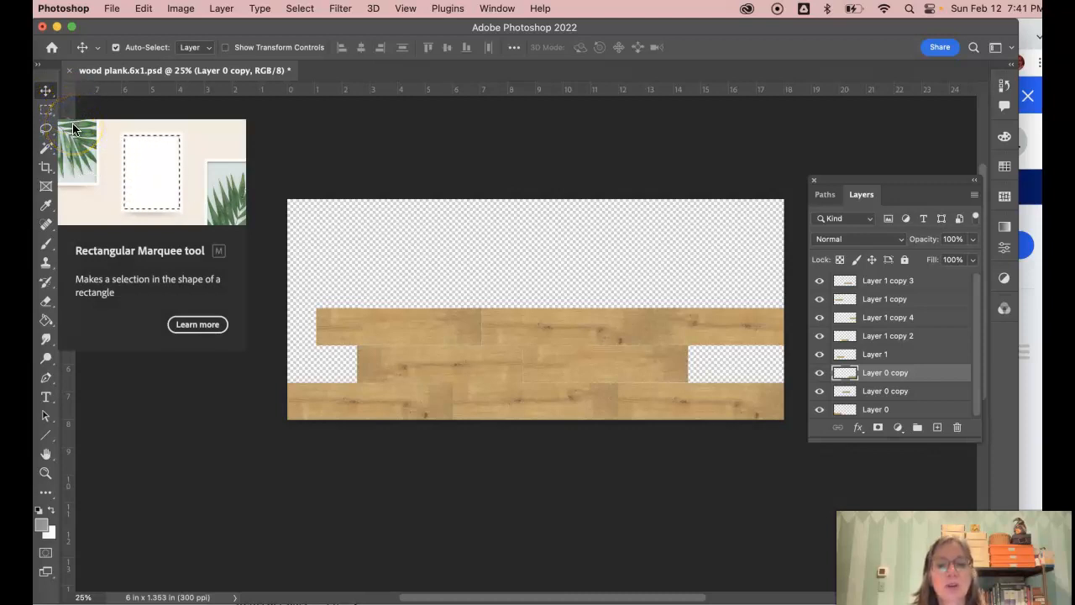
Step: Crop the canvas to a rectangular selection spanning all three rows where planks leave no gaps, and deselect
left_click(45, 109)
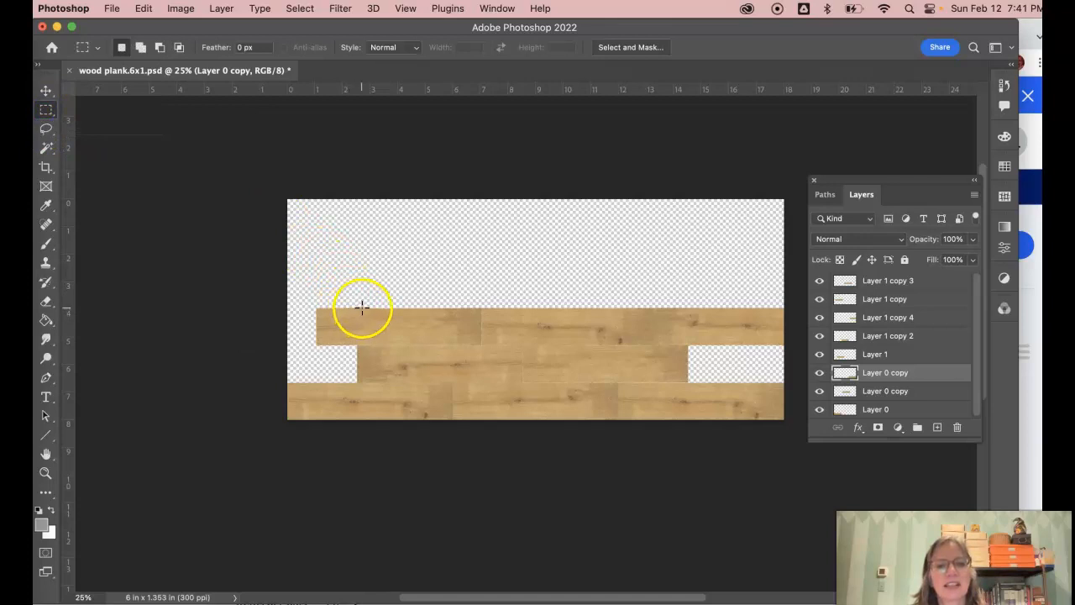
left_click_drag(362, 308, 687, 418)
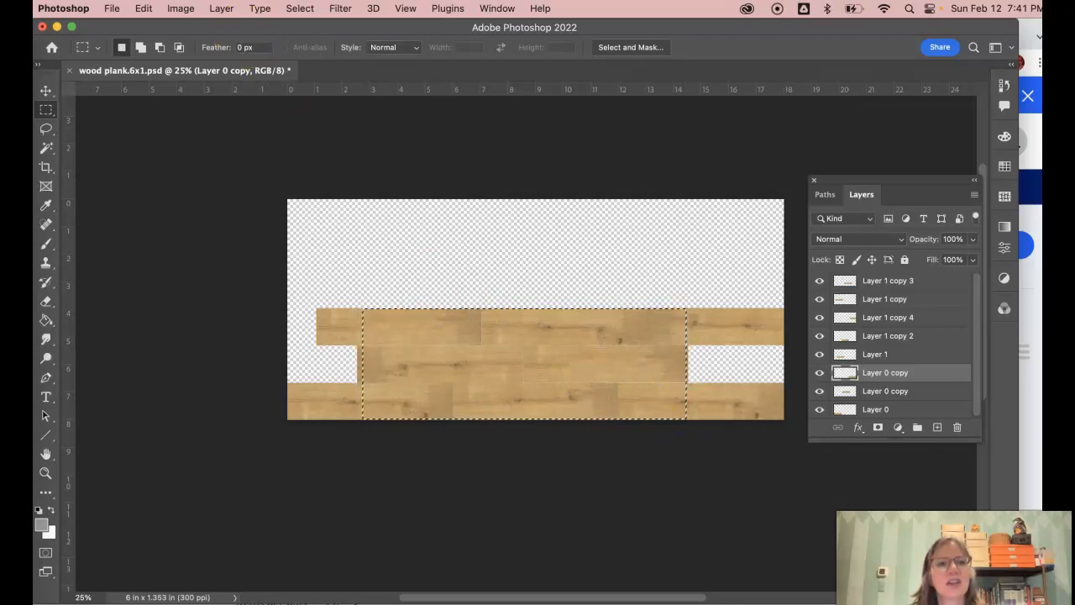
left_click(181, 9)
left_click(206, 162)
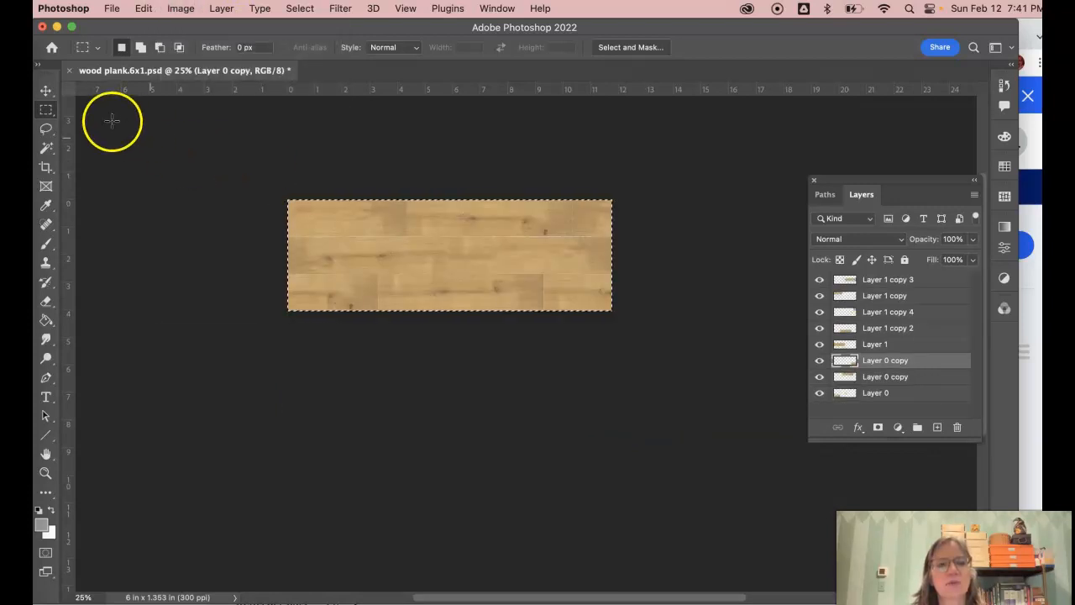
left_click(131, 161)
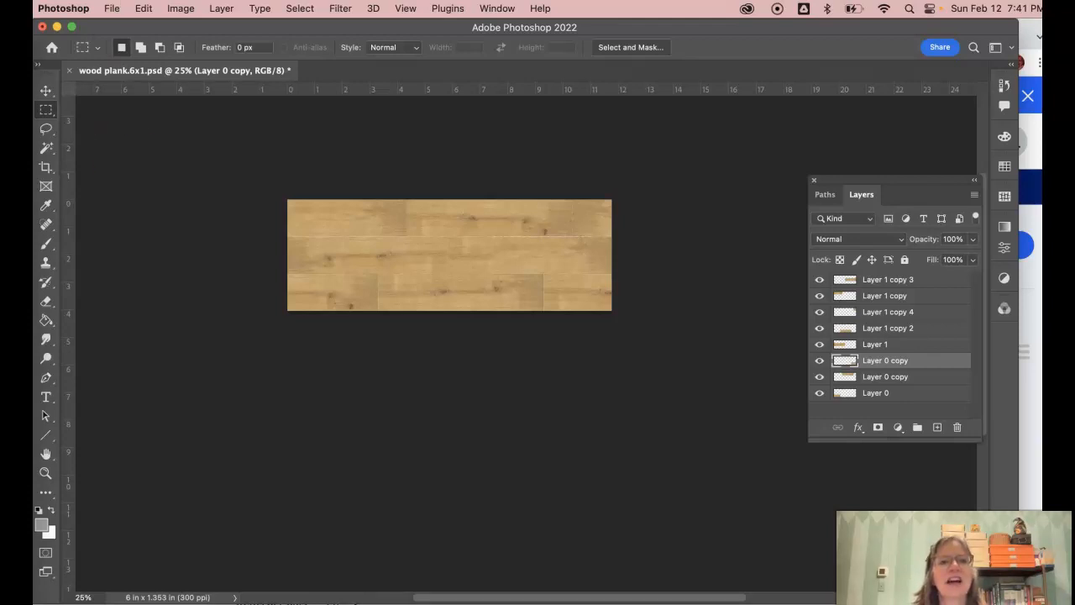
Step: Merge the selected Layer 0 copy down into the identically named layer beneath it
left_click(222, 8)
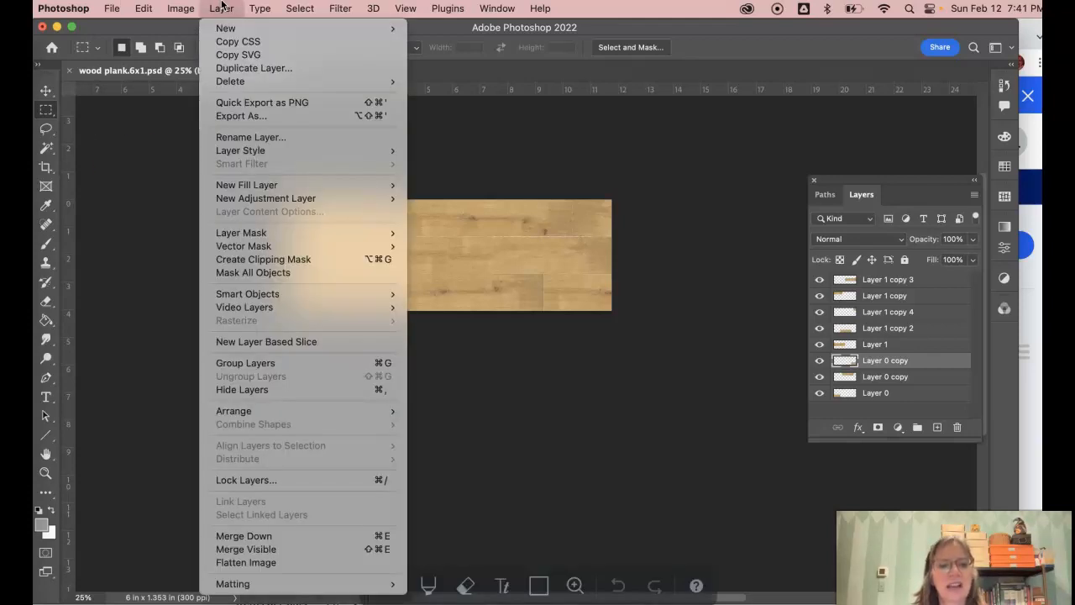
left_click(242, 537)
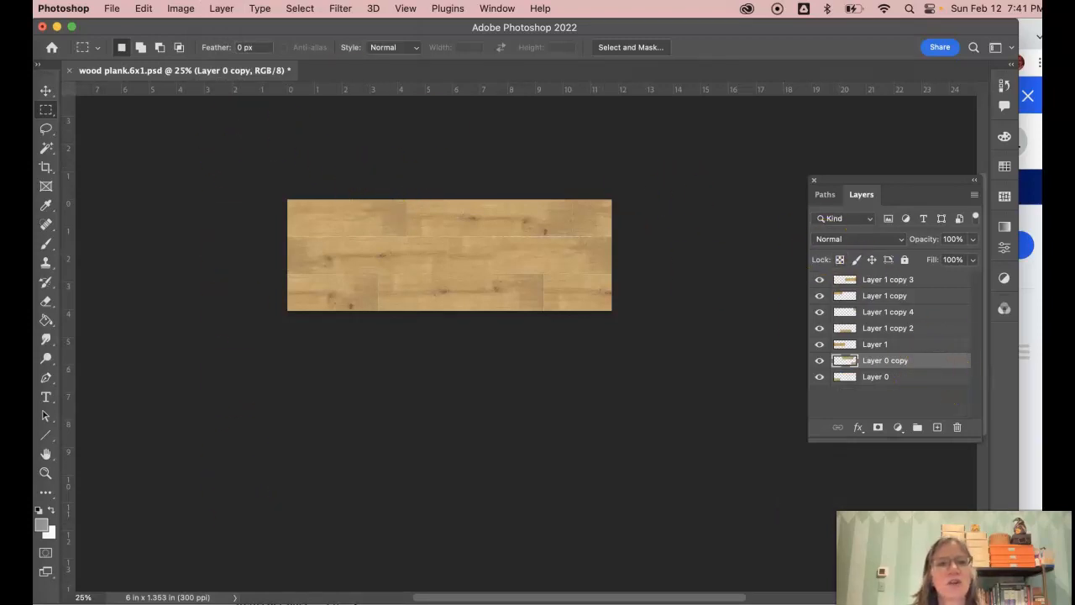
Step: Try merging all visible plank layers into a single layer, and undo the merge
left_click(221, 9)
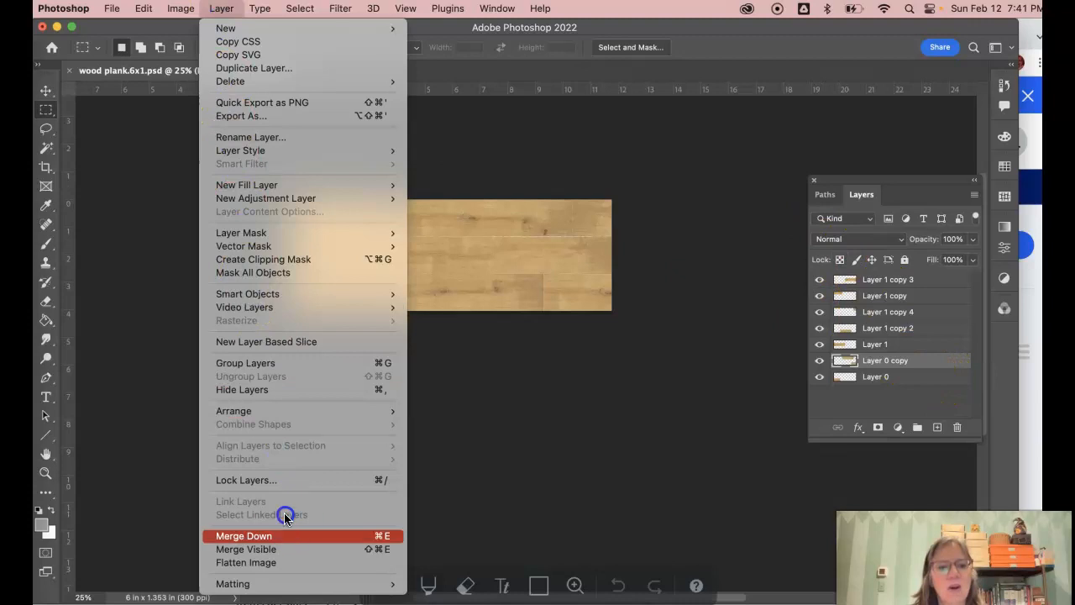
left_click(287, 549)
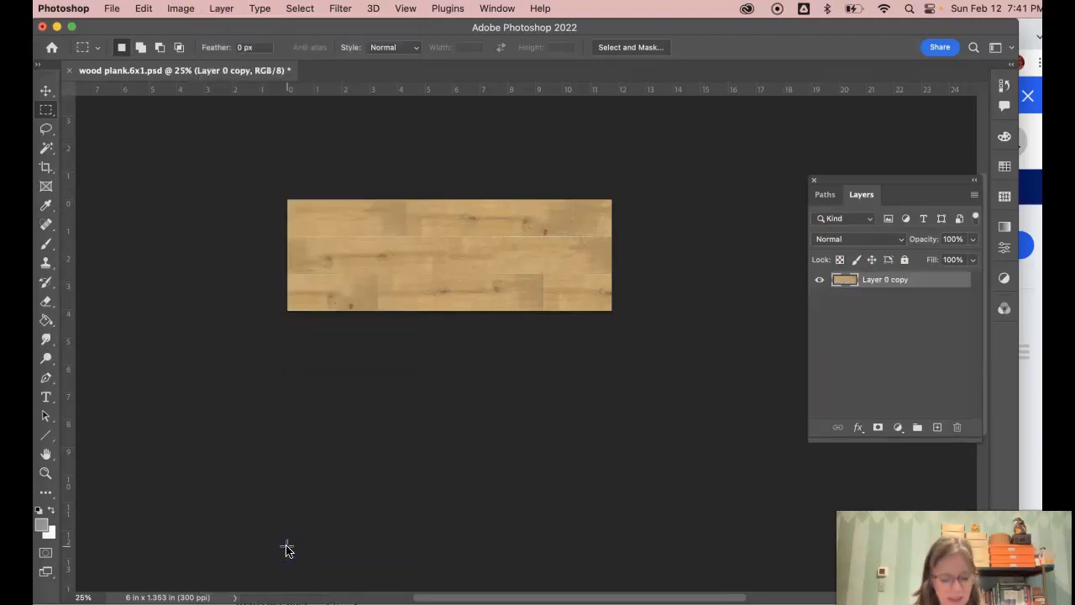
key("super+z")
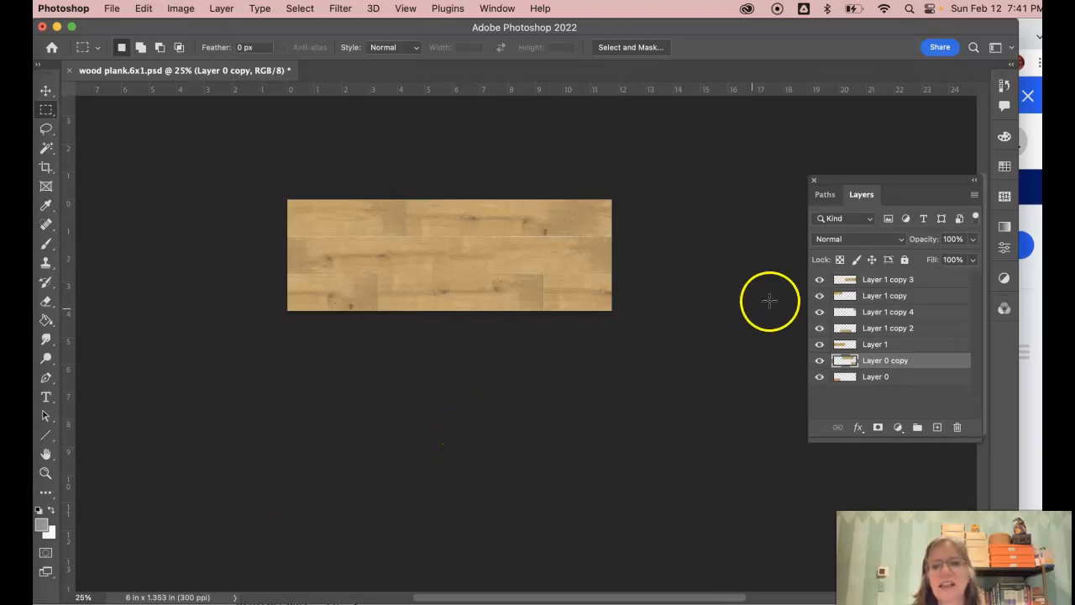
Step: Merge the visible layers with Layer 1 copy and Layer 1 copy 4 hidden, and show those two layers again
left_click(819, 297)
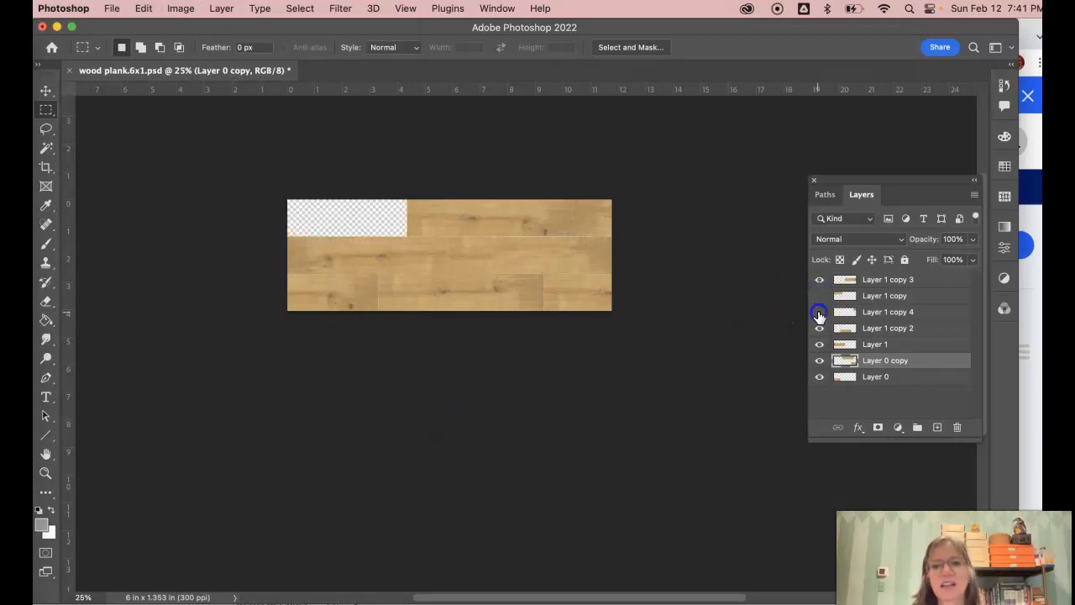
left_click(819, 313)
left_click(180, 9)
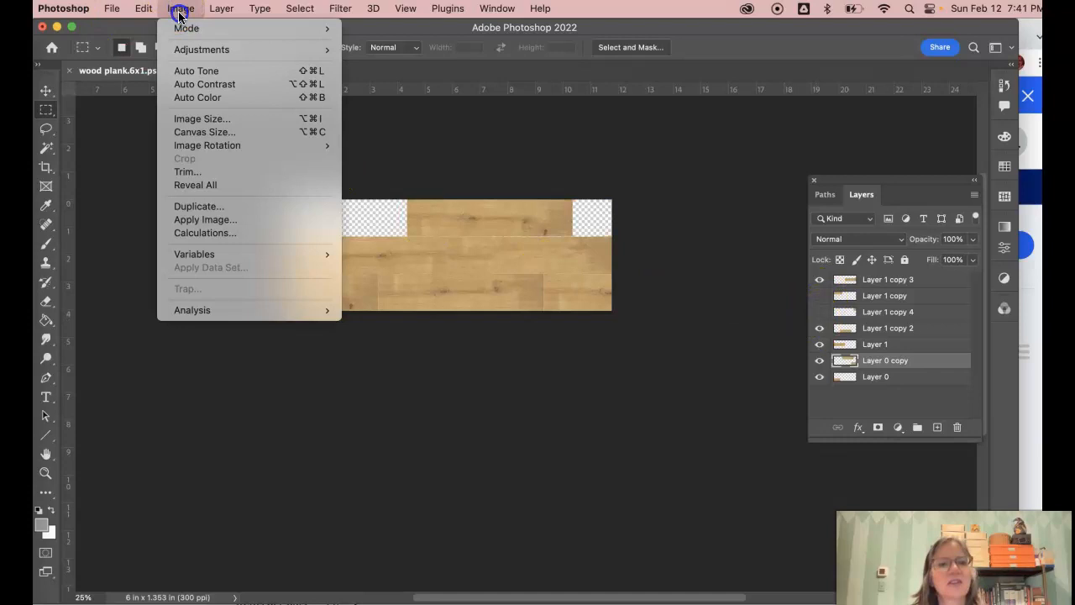
left_click(221, 8)
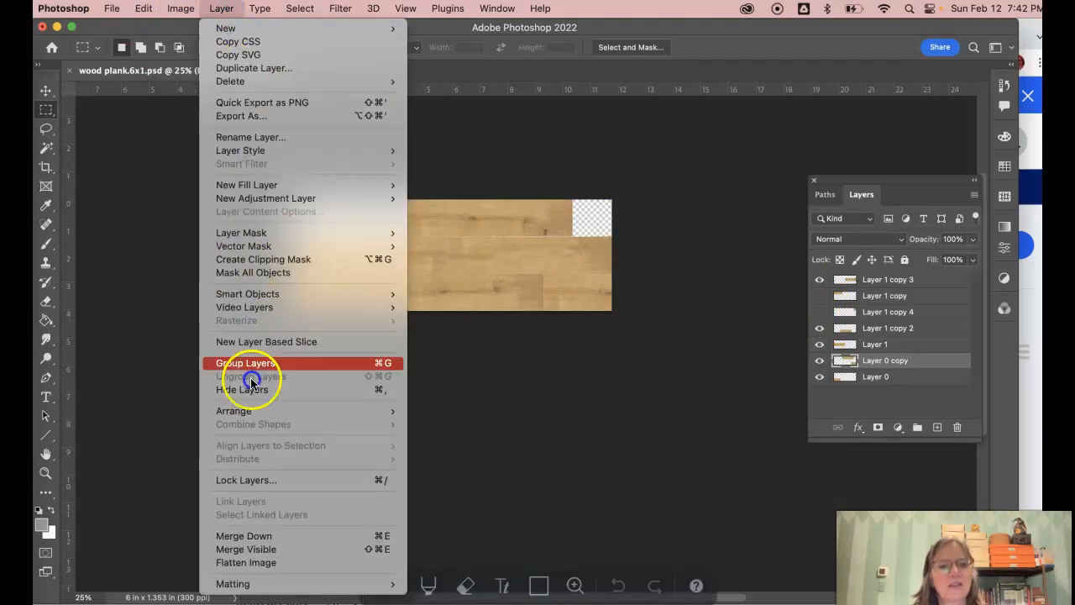
left_click(260, 549)
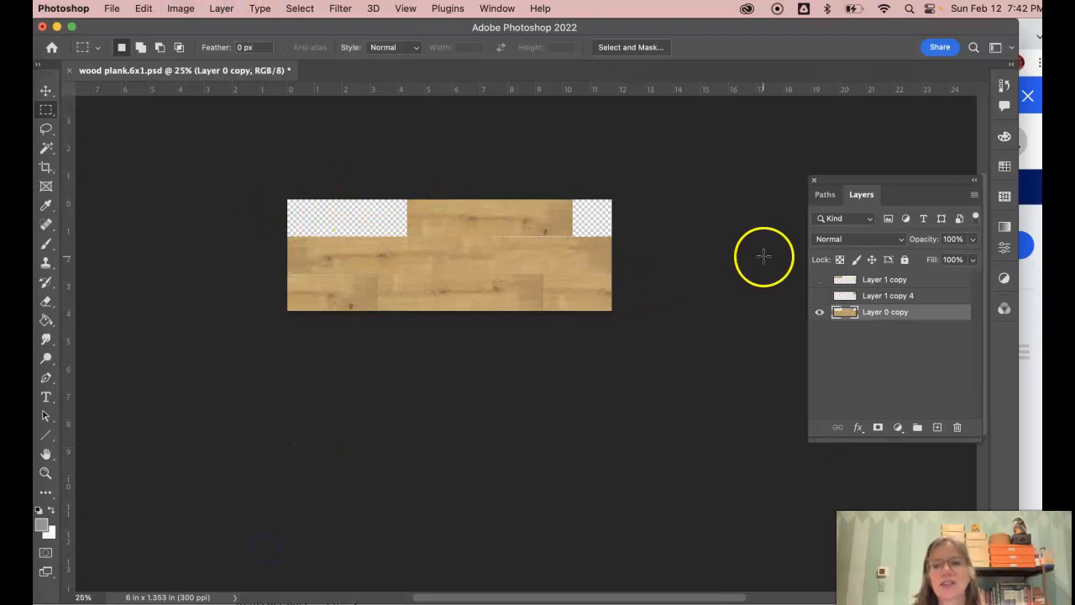
left_click(819, 279)
left_click(819, 295)
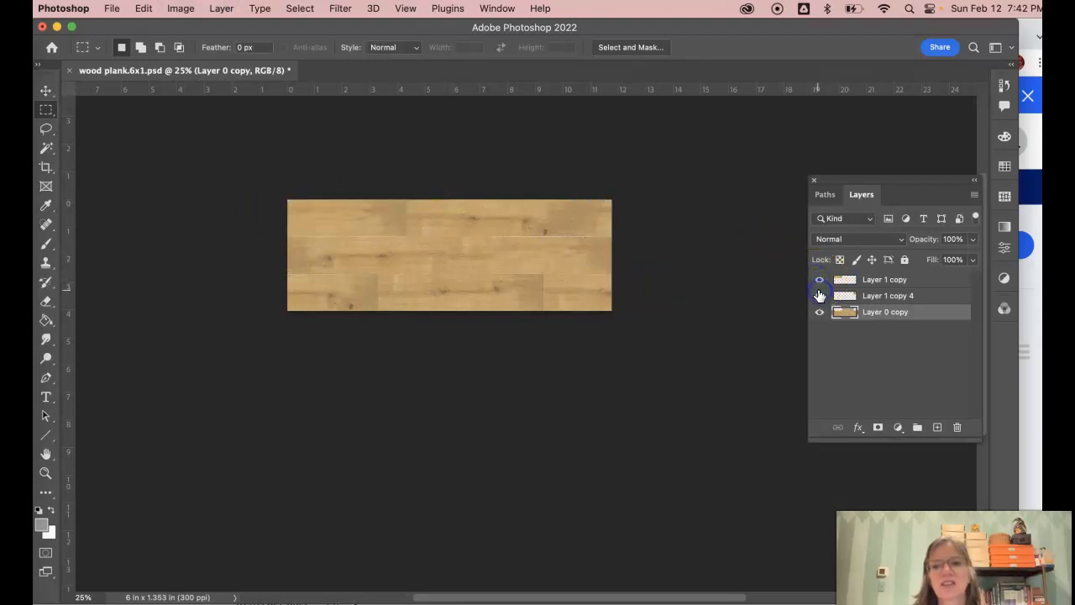
Step: Try merging Layer 1 copy, Layer 1 copy 4 and Layer 0 copy with Merge Visible, and undo the merge
left_click(218, 9)
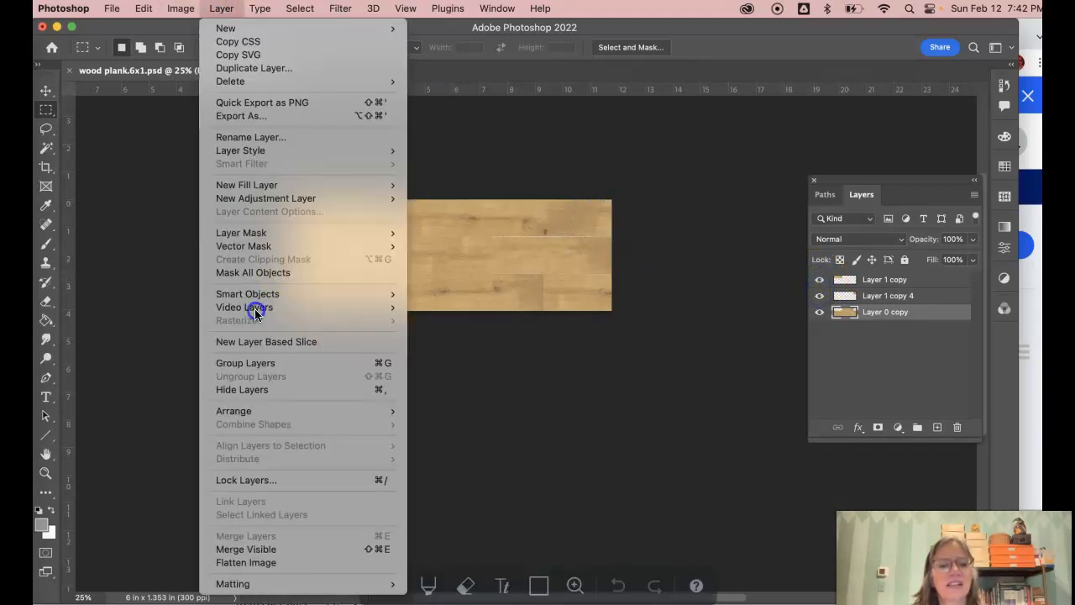
left_click(294, 549)
left_click(297, 179)
left_click(221, 9)
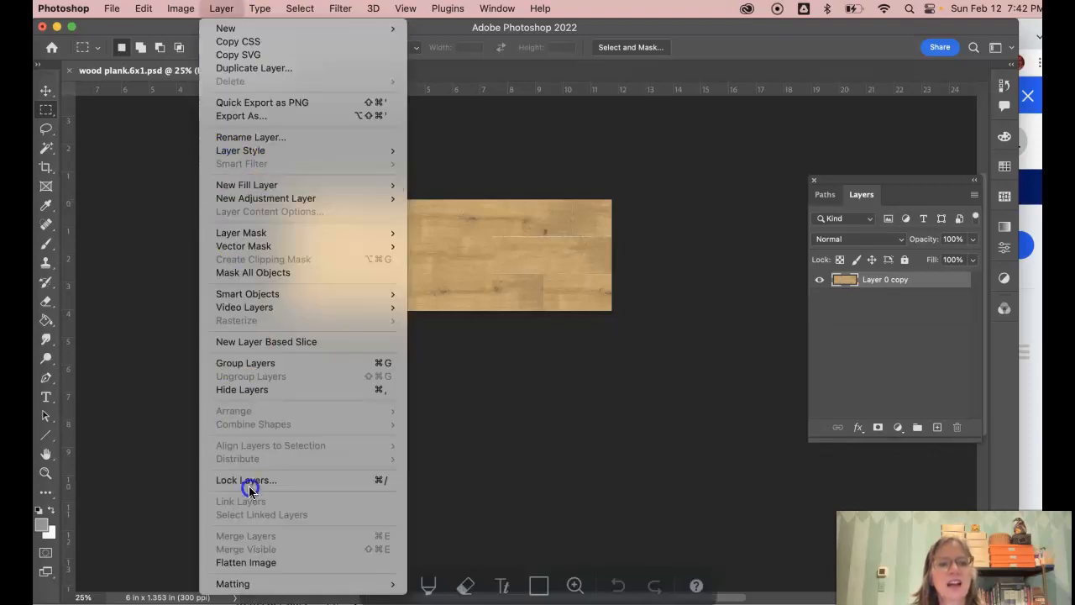
left_click(248, 481)
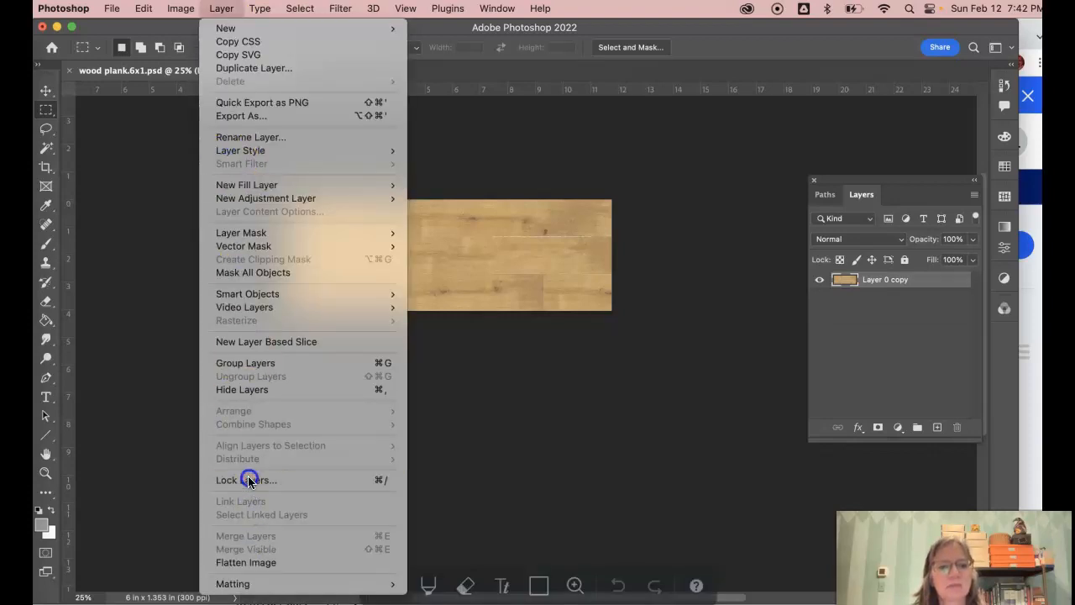
left_click(209, 8)
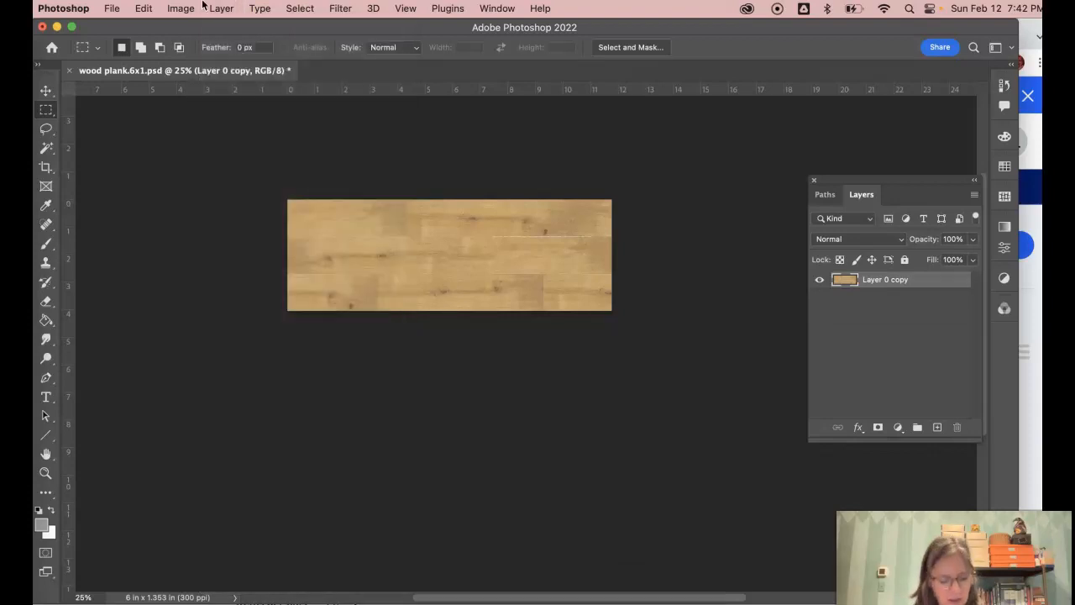
key("super+z")
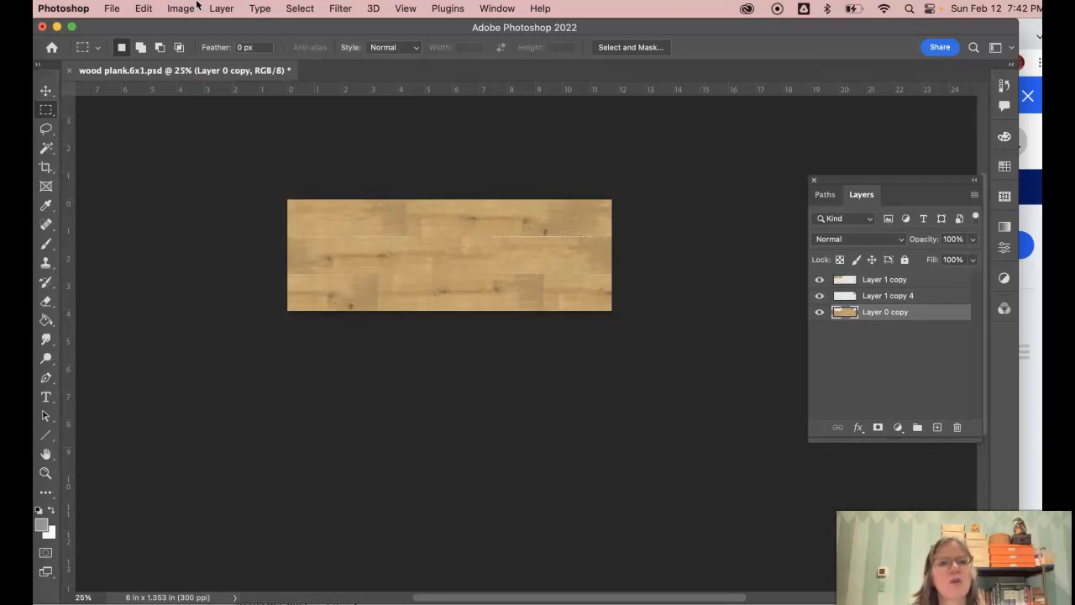
Step: Flatten the image and convert the locked Background into a regular layer named Layer 0
left_click(221, 8)
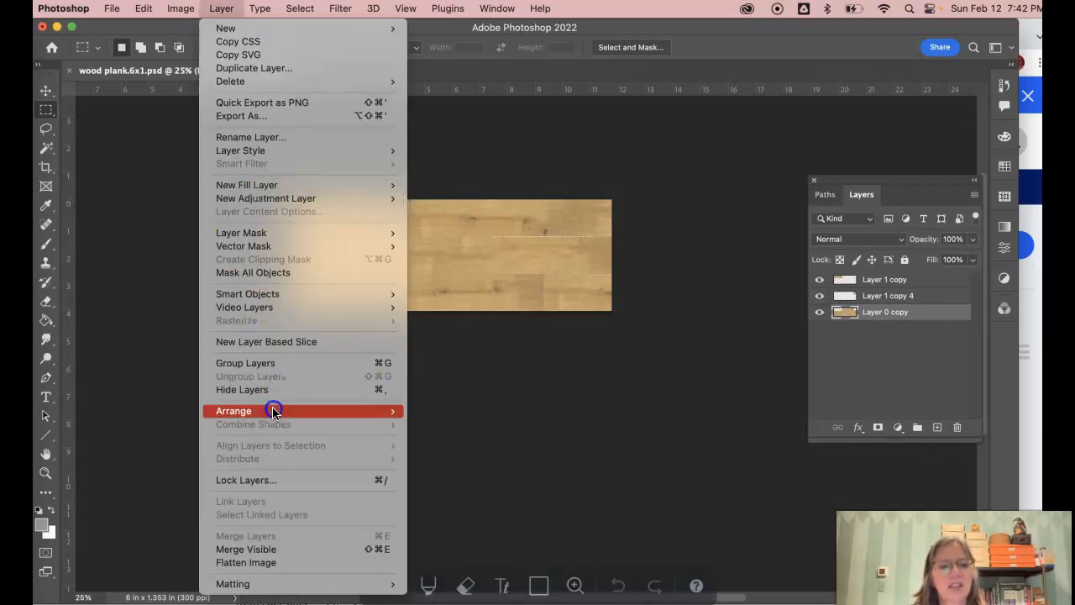
left_click(301, 567)
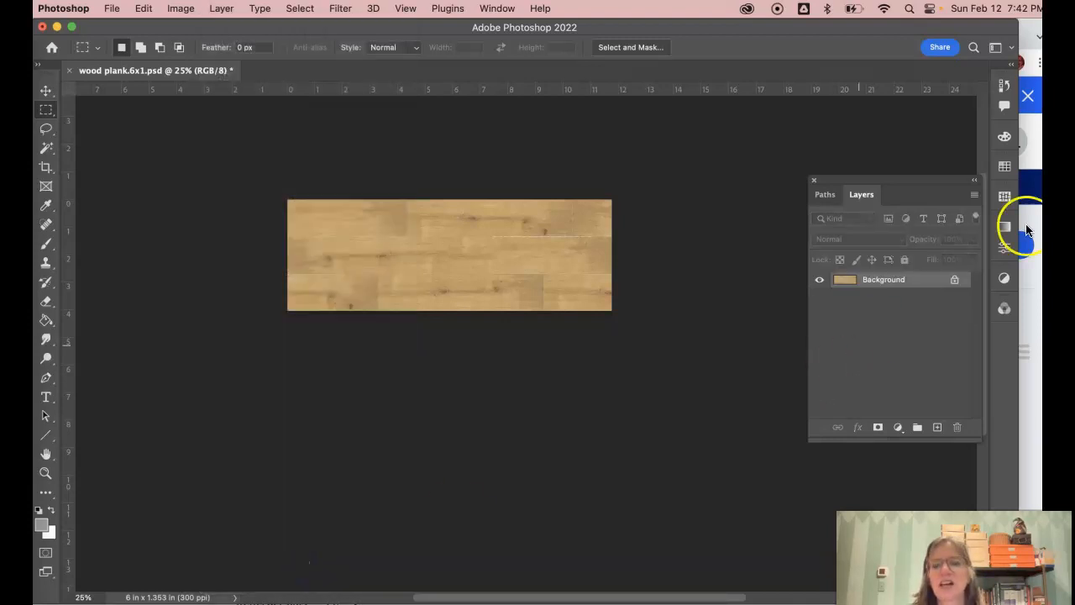
double_click(926, 284)
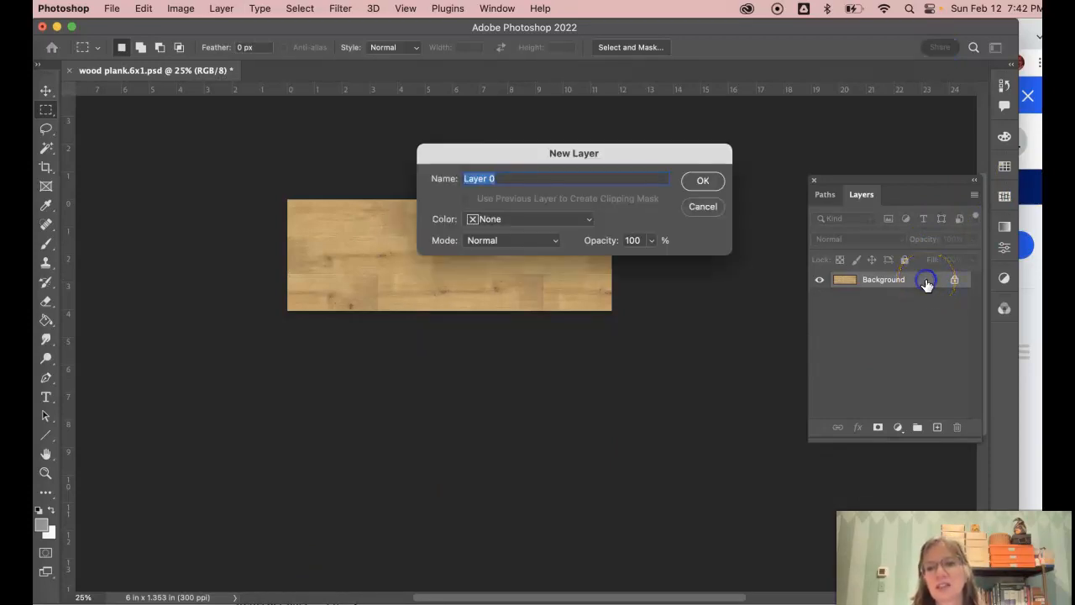
left_click(710, 180)
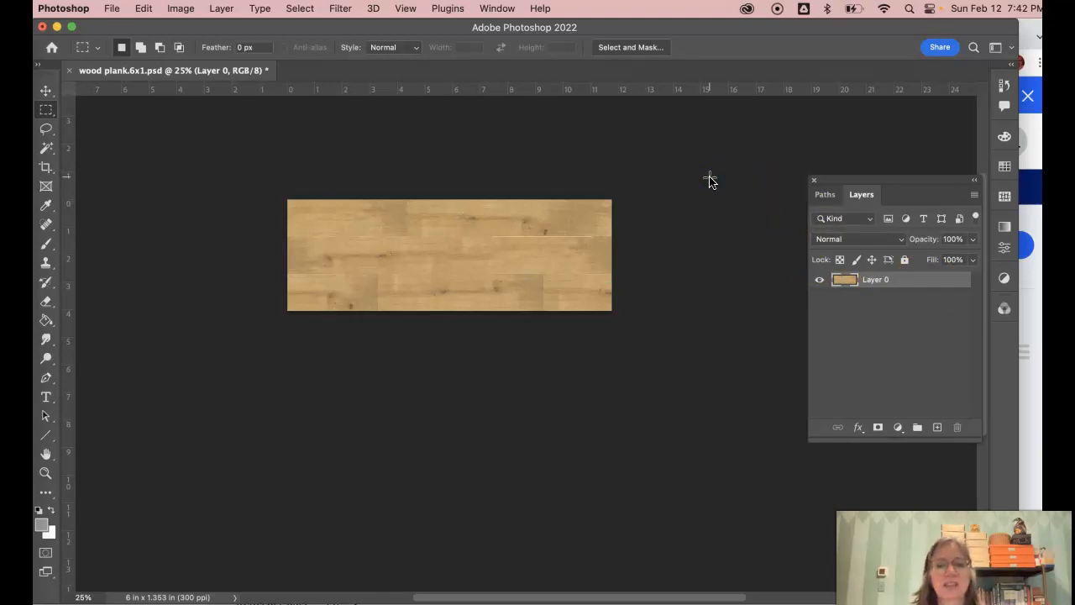
Step: Select the entire cropped plank canvas on Layer 0 with a rectangular selection
left_click(271, 151)
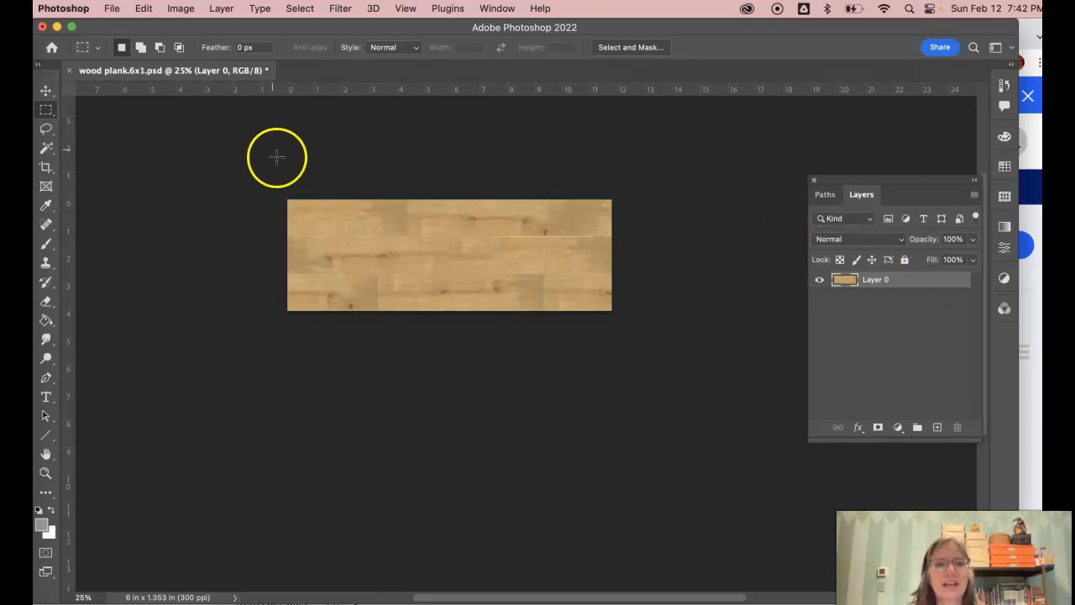
left_click_drag(259, 168, 682, 341)
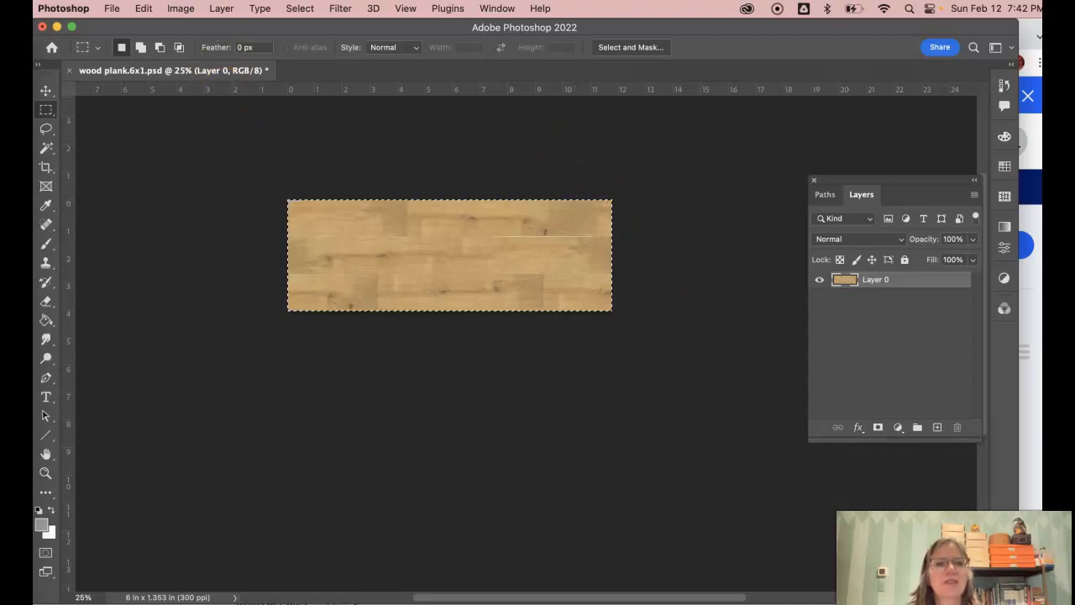
left_click(218, 7)
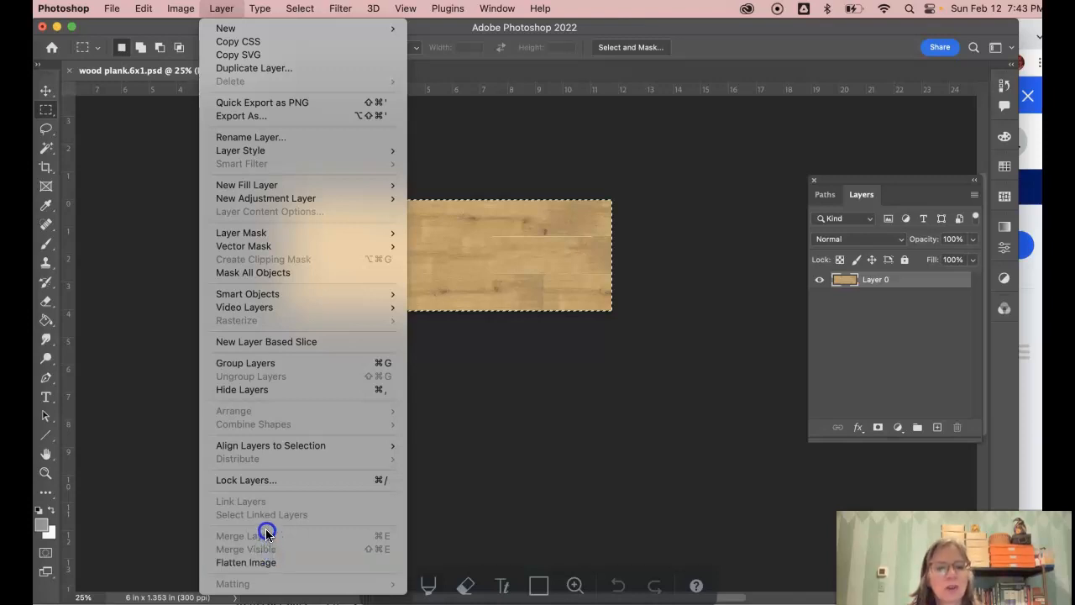
left_click(453, 482)
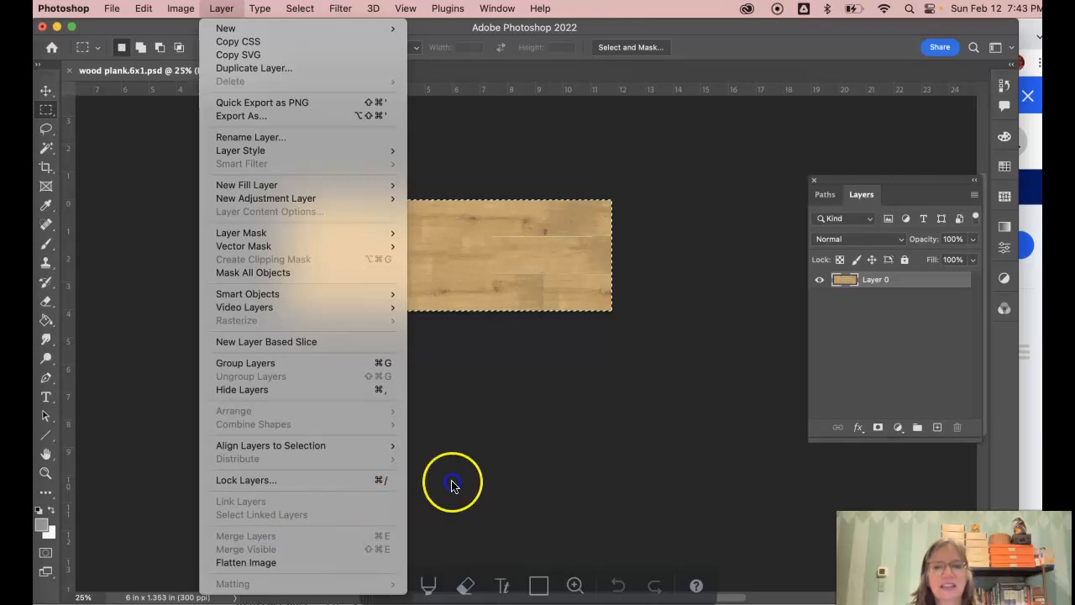